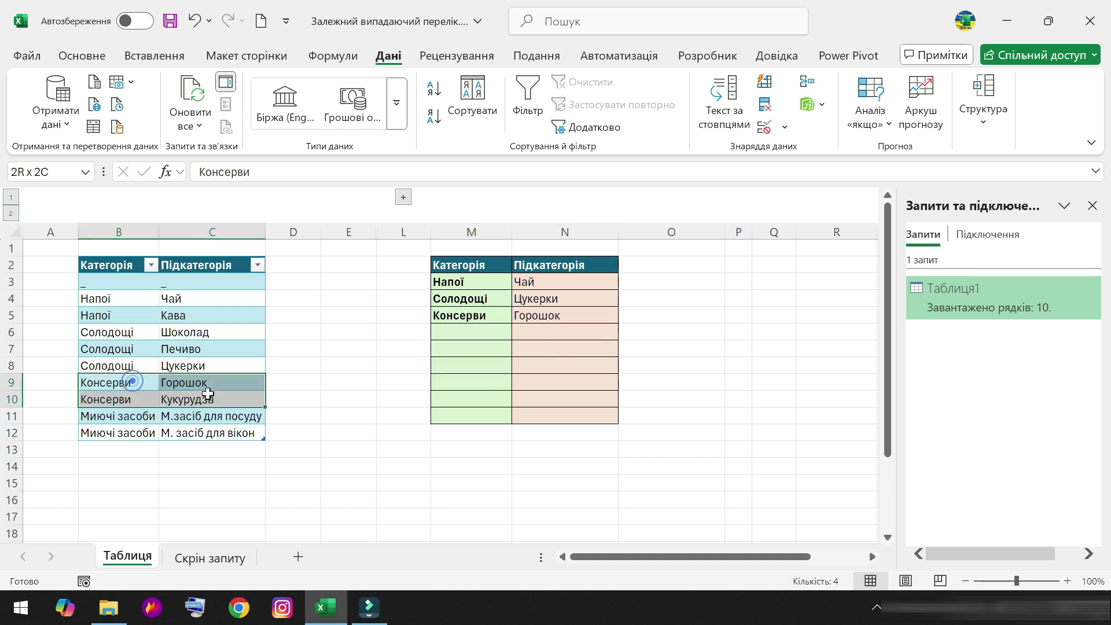
# Copy the Миючі засоби category and window-cleaner subcategory into the new row 13.
pyautogui.moveTo(141, 297); pyautogui.dragTo(188, 318)
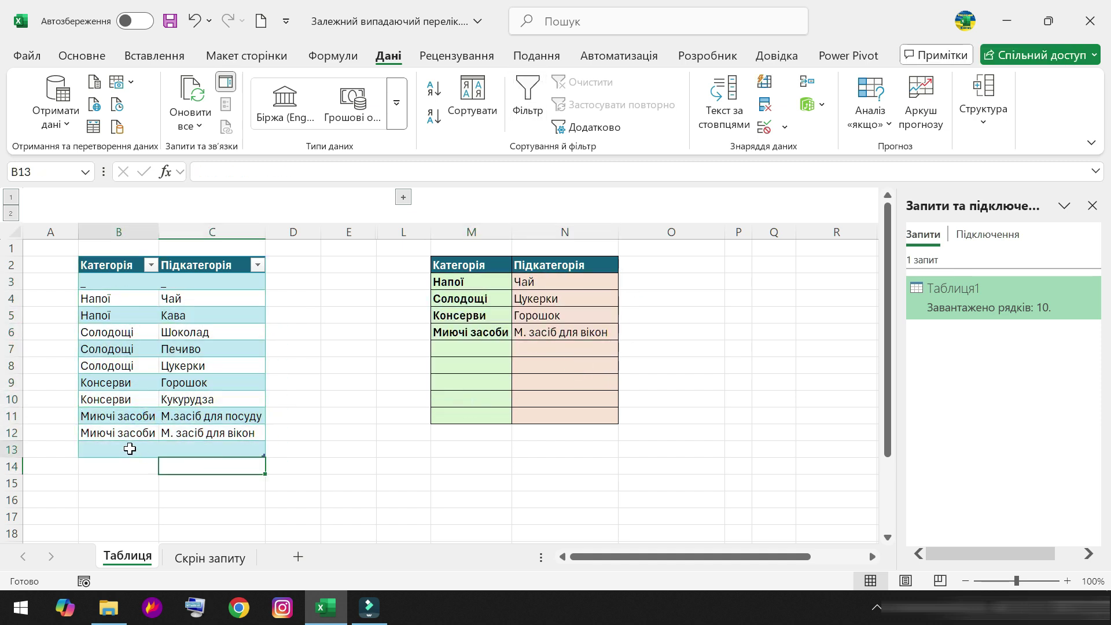
pyautogui.click(130, 449)
pyautogui.click(123, 431)
pyautogui.hotkey('ctrl', 'c')
pyautogui.click(143, 449)
pyautogui.hotkey('ctrl', 'v')
pyautogui.click(200, 434)
pyautogui.hotkey('ctrl', 'c')
pyautogui.click(216, 449)
pyautogui.hotkey('ctrl', 'v')
# Change C13 to 'М. засіб для підлоги' and refresh all queries.
pyautogui.click(305, 168)
pyautogui.moveTo(306, 172); pyautogui.dragTo(264, 172)
pyautogui.write('g')
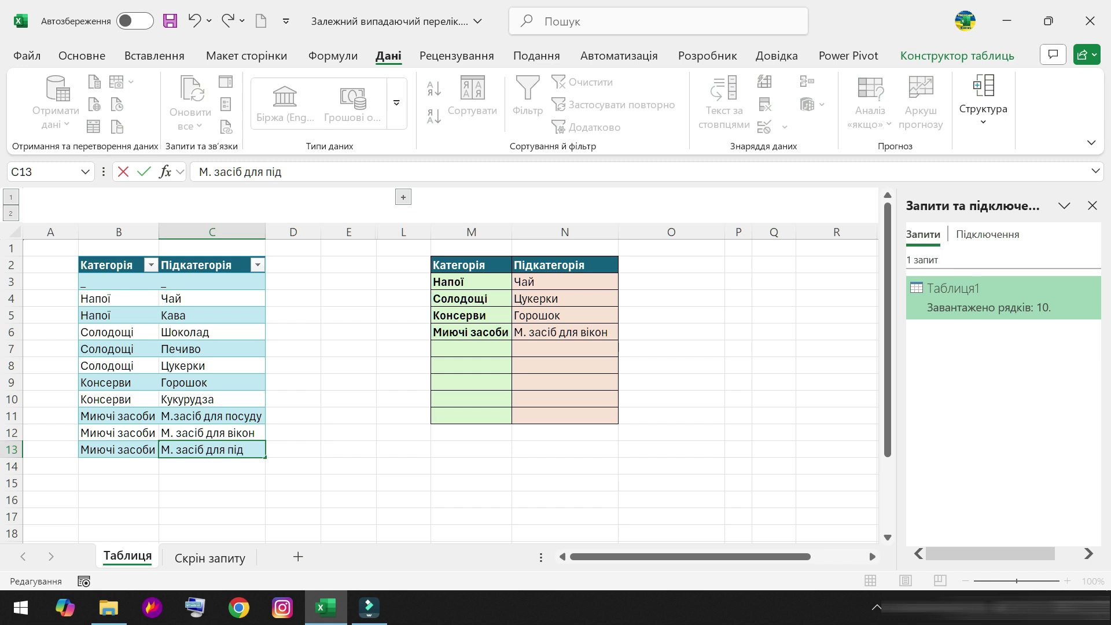
pyautogui.write('и')
pyautogui.click(221, 382)
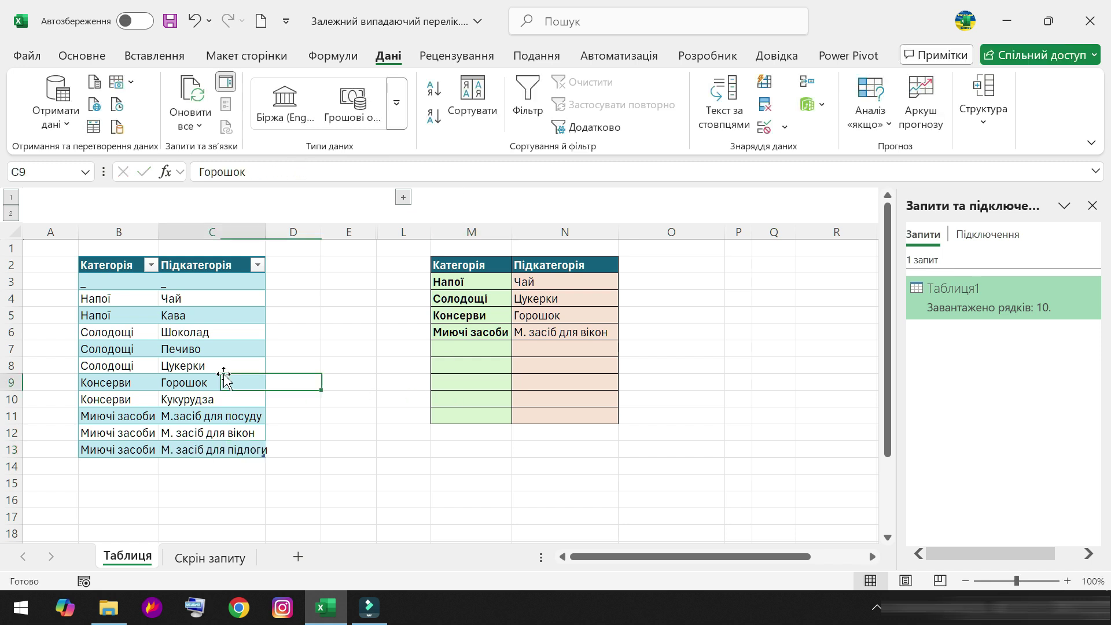
pyautogui.click(197, 125)
pyautogui.click(209, 155)
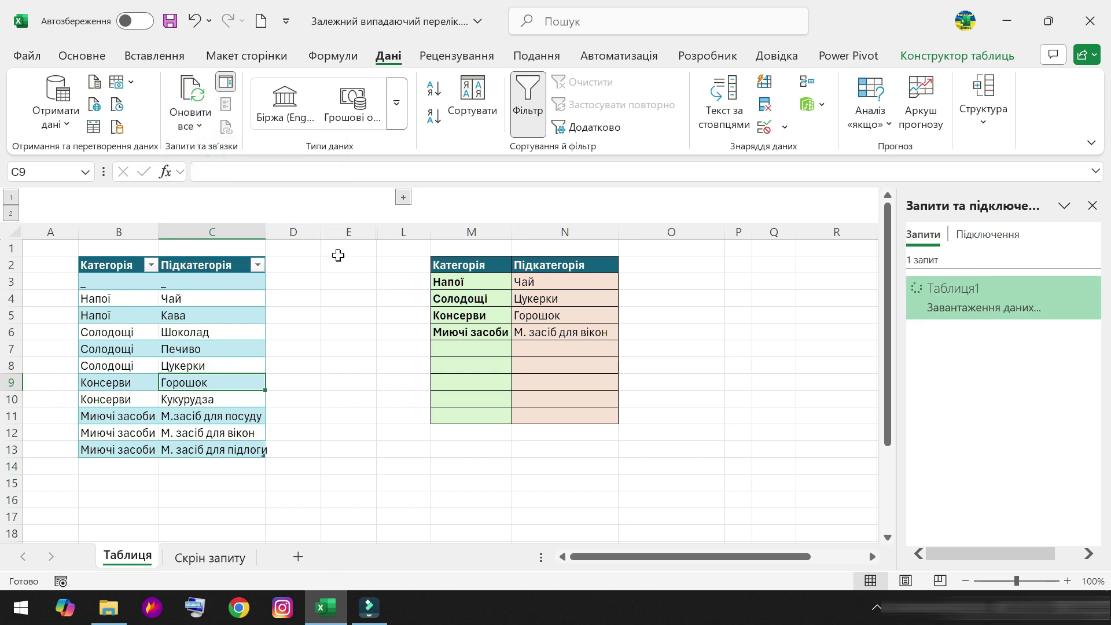
# In row 7 choose Миючі засоби and М. засіб для підлоги, then widen column N.
pyautogui.click(457, 316)
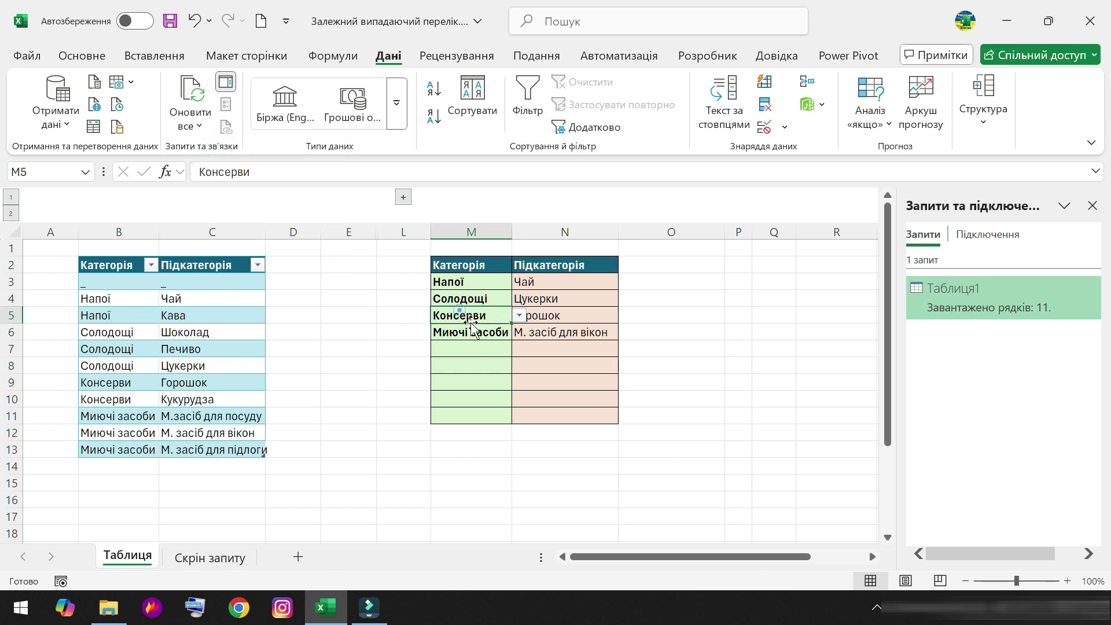
pyautogui.click(463, 349)
pyautogui.click(518, 350)
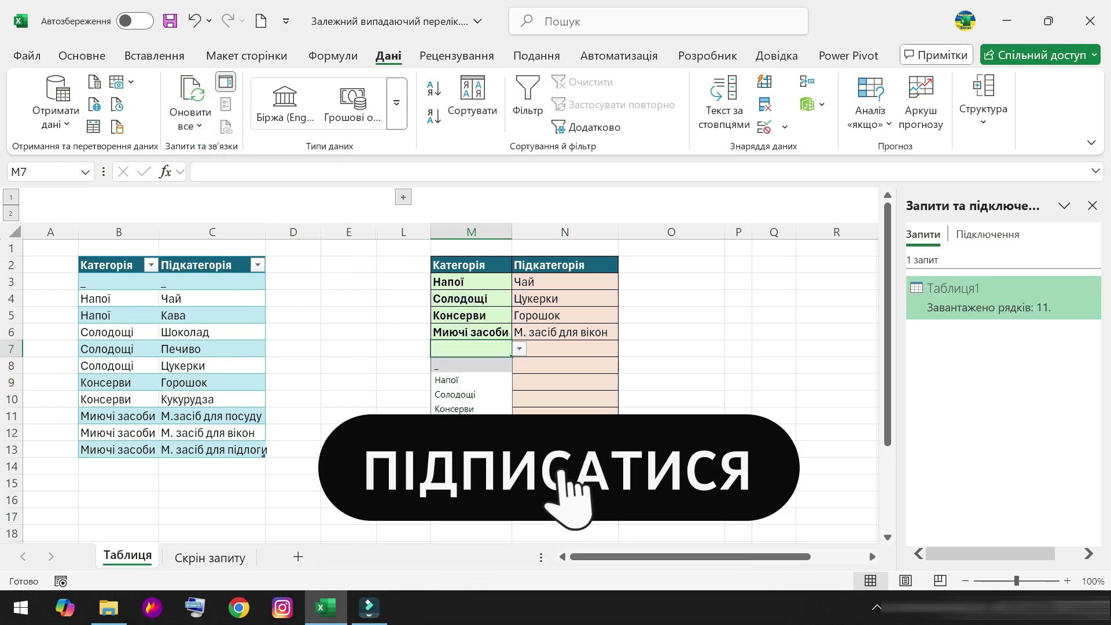
pyautogui.click(463, 423)
pyautogui.click(556, 349)
pyautogui.click(625, 349)
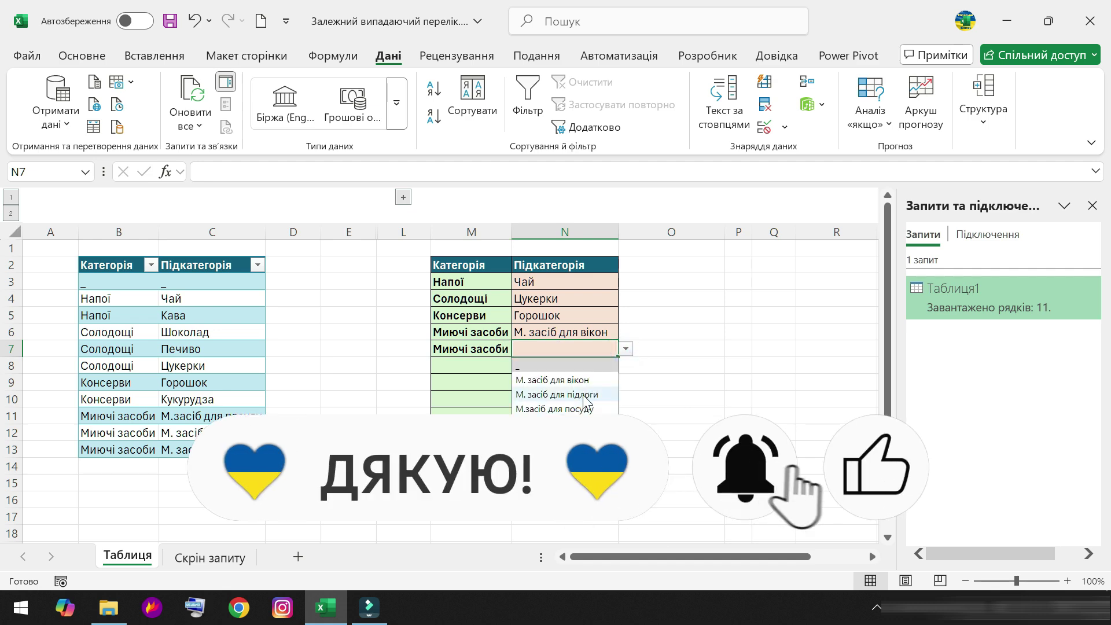
pyautogui.click(573, 394)
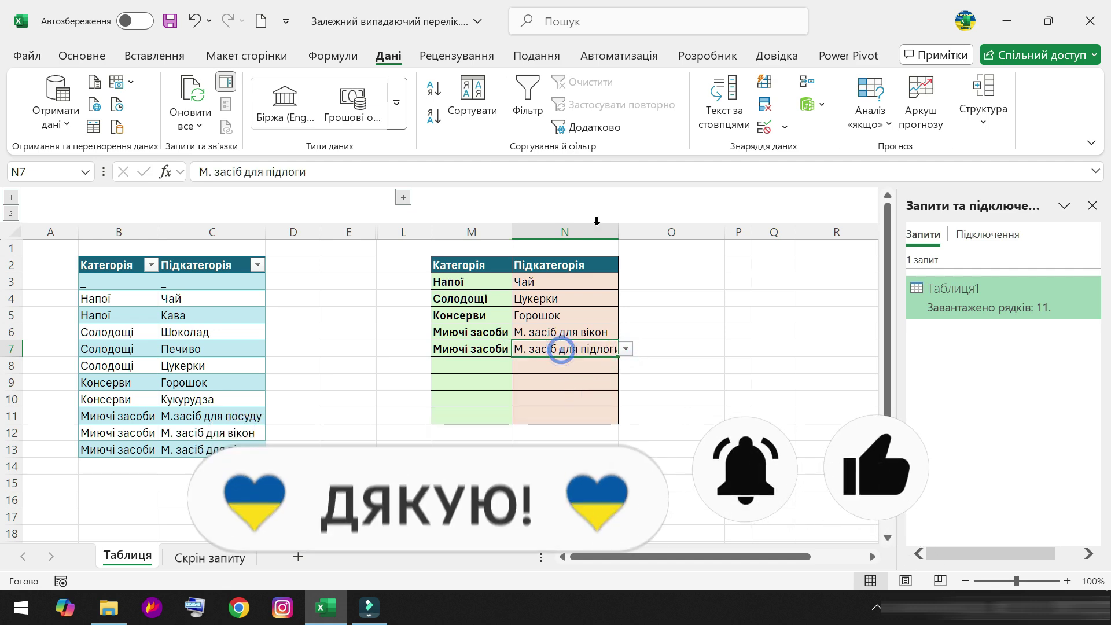
pyautogui.moveTo(619, 232); pyautogui.dragTo(632, 231)
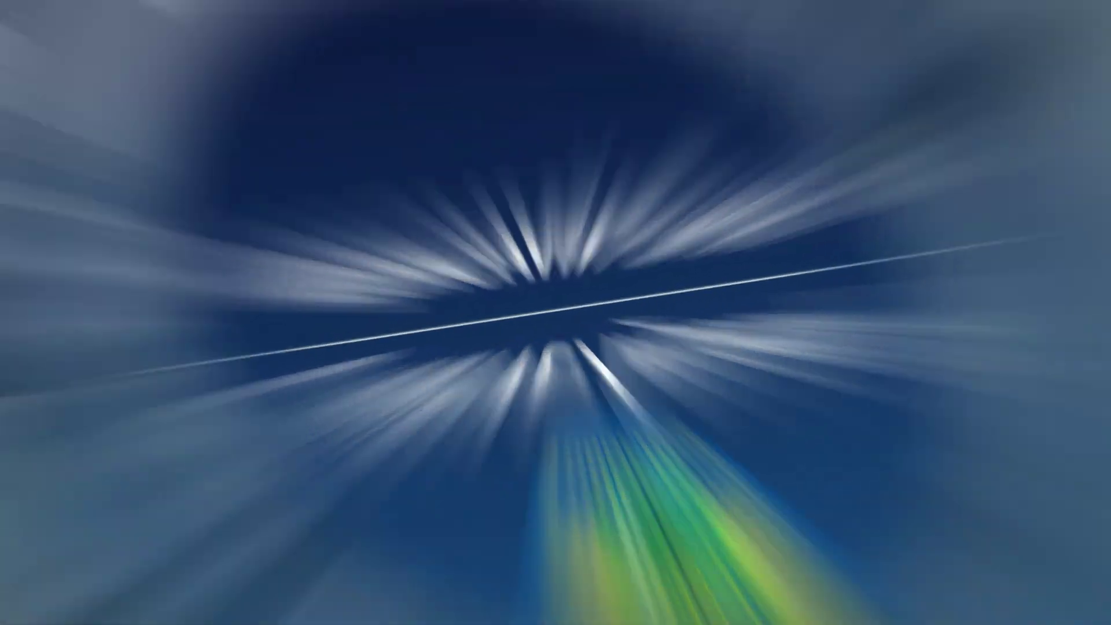
# Dismiss row 7's subcategory list, select the source table, and expand grouped columns F:K.
pyautogui.click(638, 348)
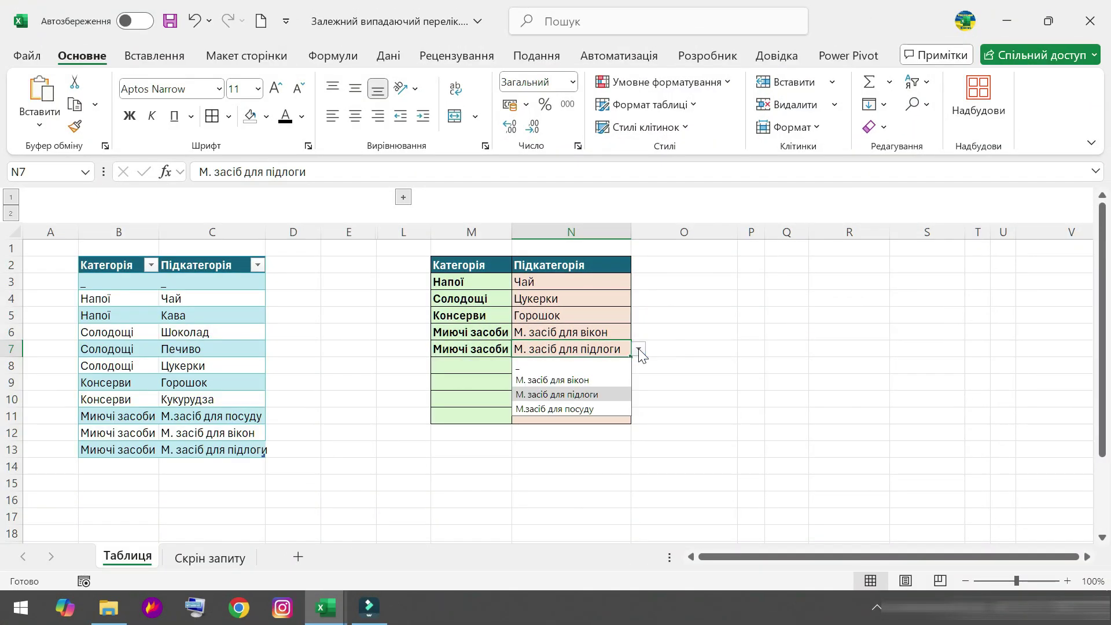
pyautogui.click(589, 318)
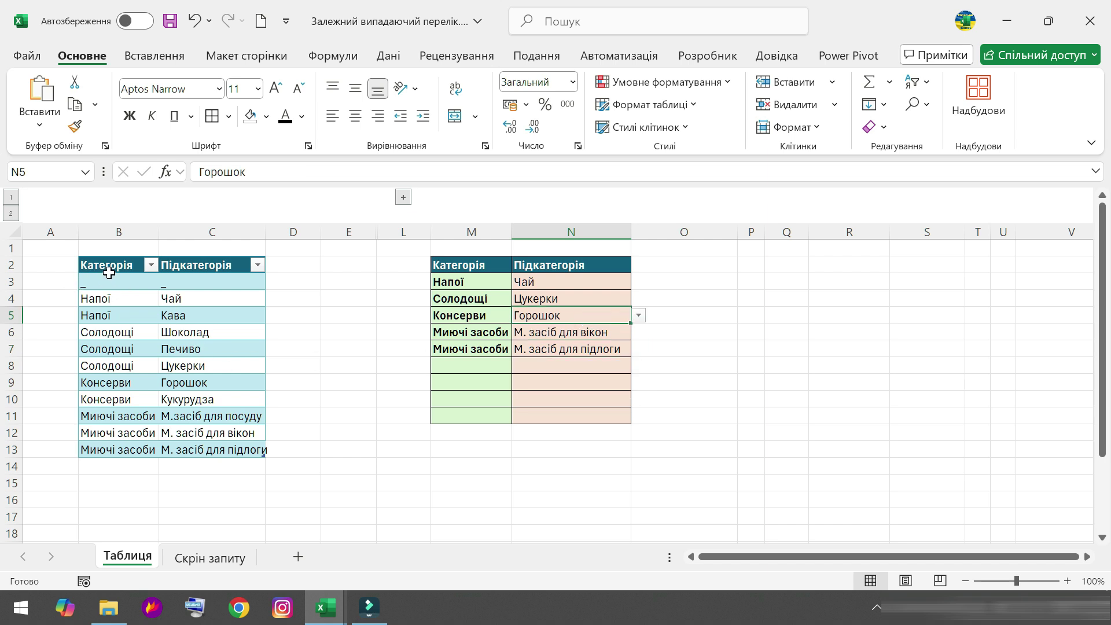
pyautogui.moveTo(108, 273); pyautogui.dragTo(252, 448)
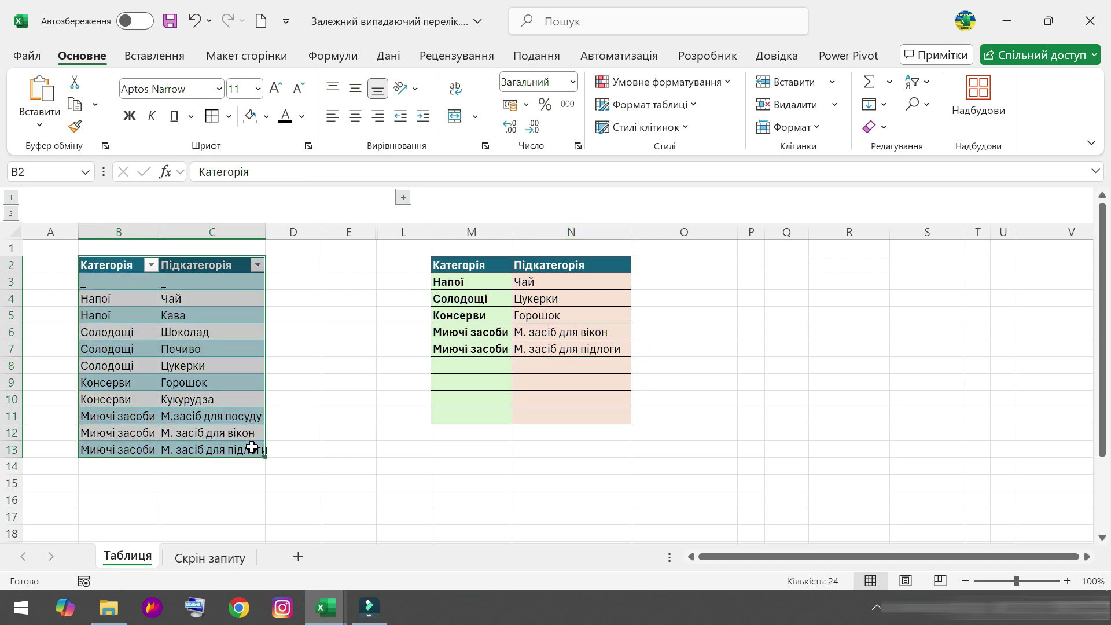
pyautogui.click(402, 197)
# Review the helper table's Напої, Солодощі and Консерви columns, then switch to the other workbook.
pyautogui.moveTo(409, 265); pyautogui.dragTo(782, 468)
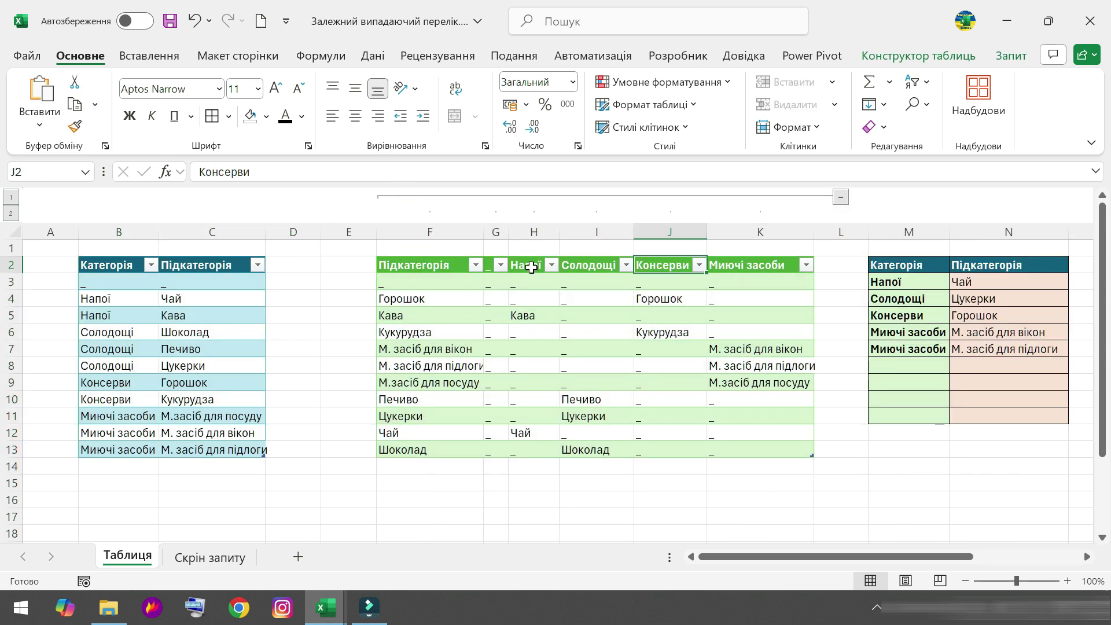
pyautogui.moveTo(531, 267)
pyautogui.mouseDown()
pyautogui.moveTo(757, 255)
pyautogui.moveTo(764, 268)
pyautogui.mouseUp()
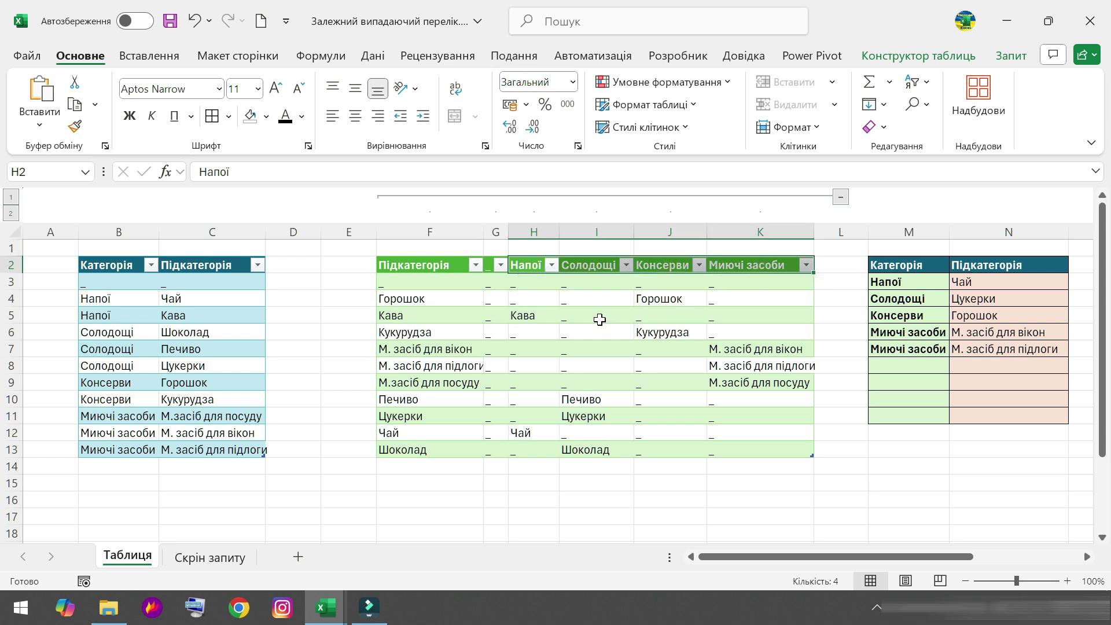
pyautogui.moveTo(516, 282); pyautogui.dragTo(521, 451)
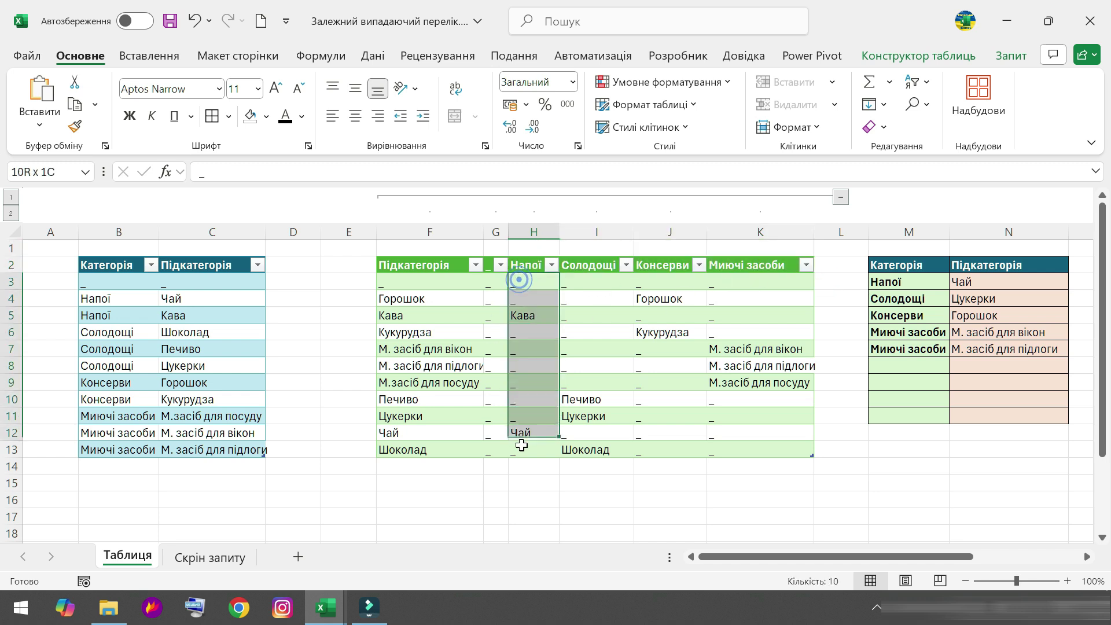
pyautogui.click(591, 286)
pyautogui.hotkey('ctrl', 'shift', 'Down')
pyautogui.click(670, 282)
pyautogui.hotkey('ctrl', 'shift', 'Down')
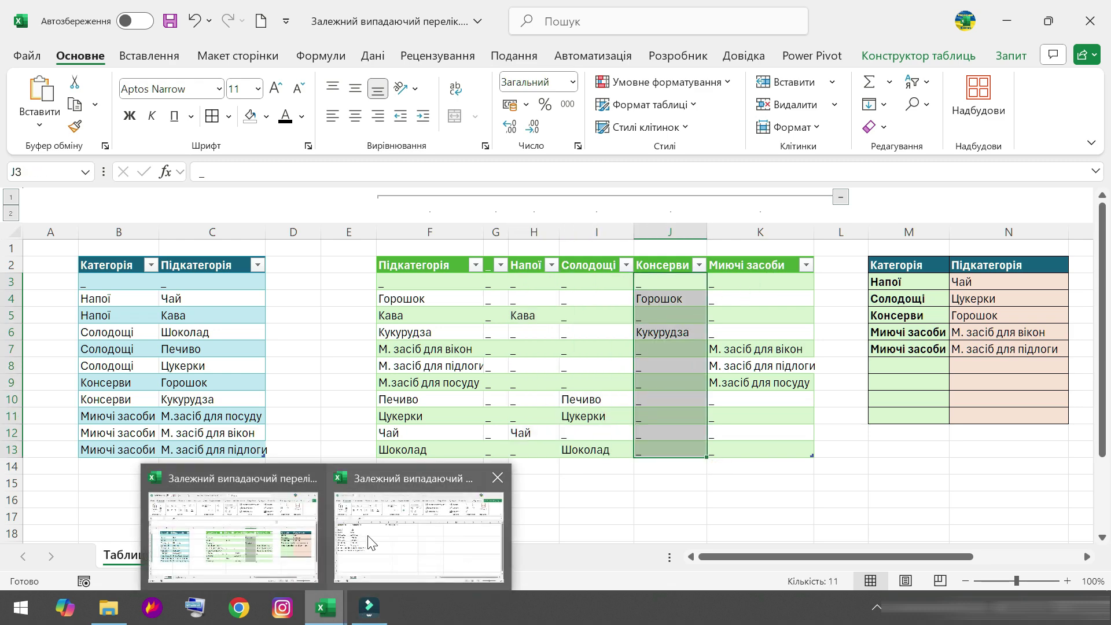
pyautogui.moveTo(325, 607)
pyautogui.click(373, 528)
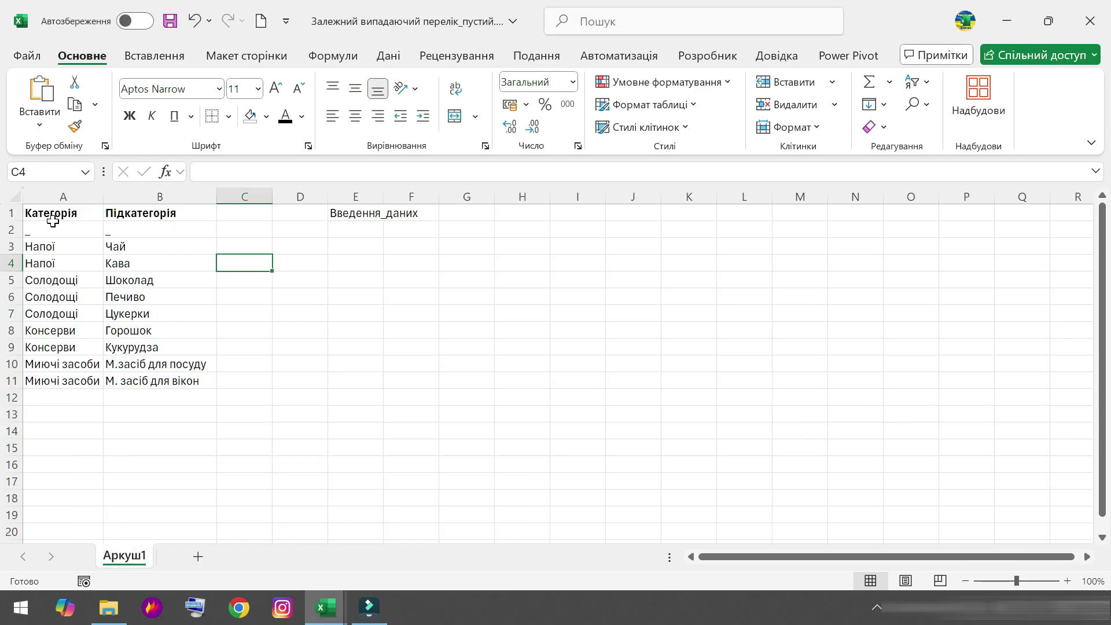
# Select the raw data A1:B11 and apply a light Format as Table style.
pyautogui.moveTo(53, 221); pyautogui.dragTo(197, 383)
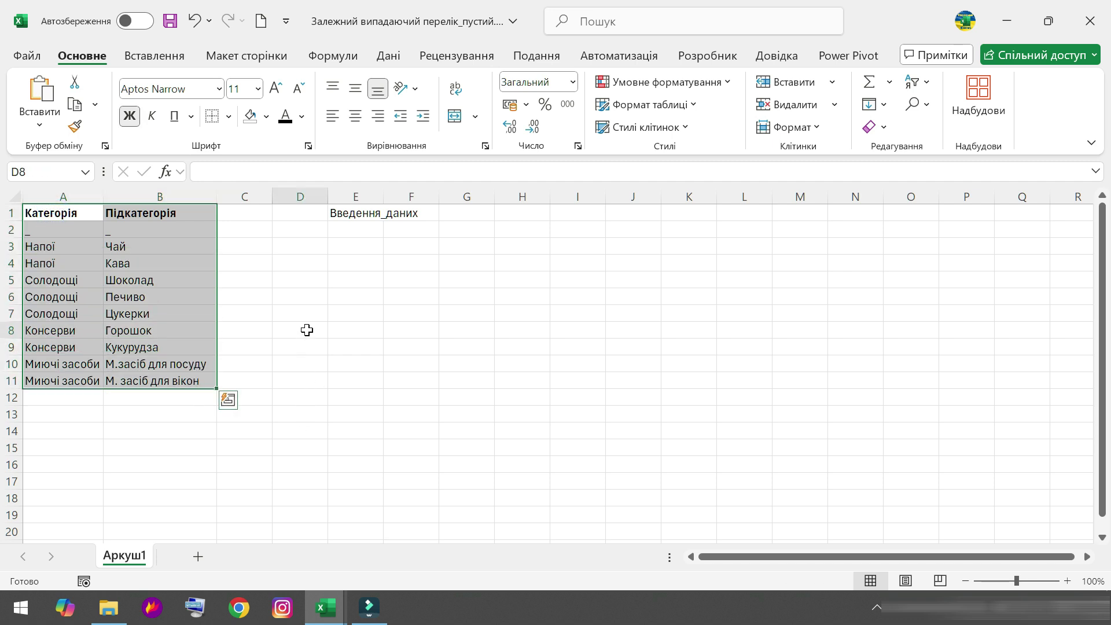
pyautogui.click(149, 295)
pyautogui.moveTo(49, 212); pyautogui.dragTo(197, 382)
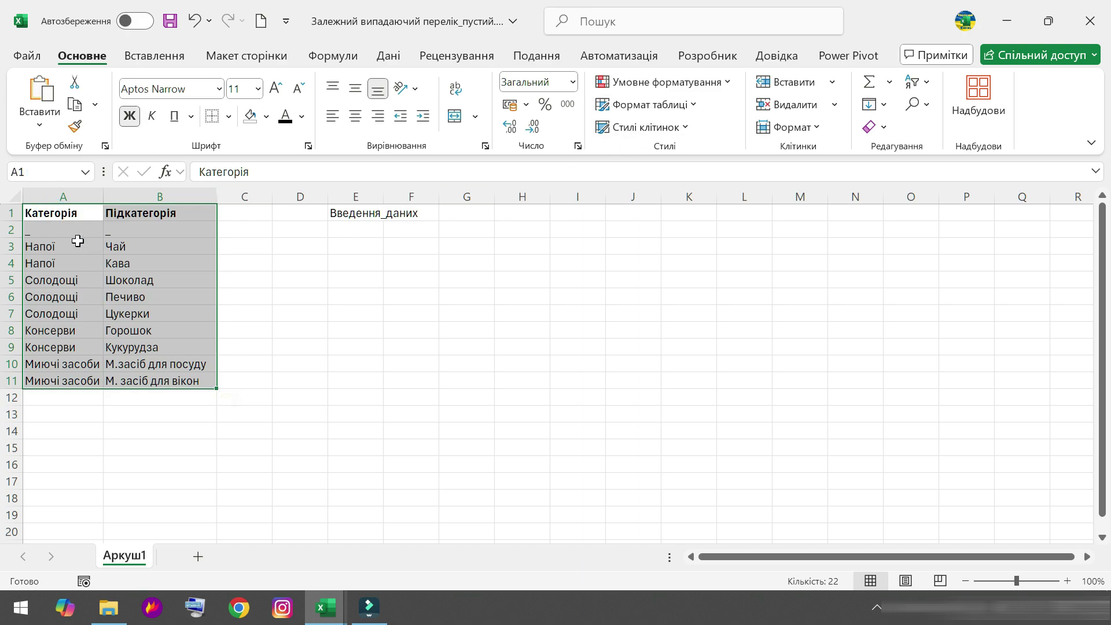
pyautogui.moveTo(63, 212); pyautogui.dragTo(194, 379)
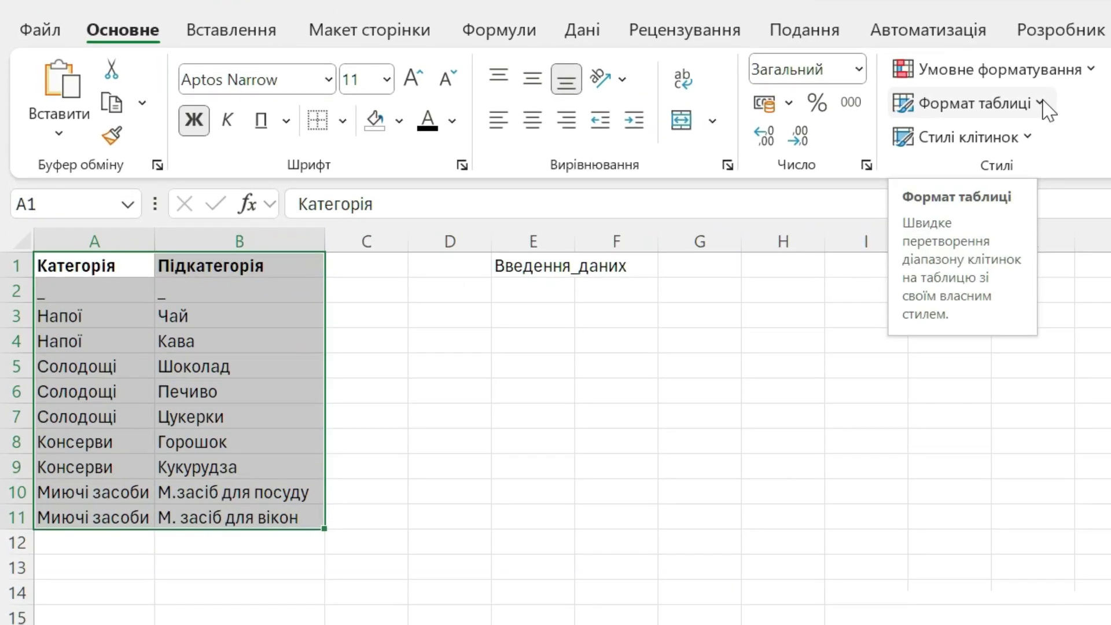
pyautogui.click(694, 105)
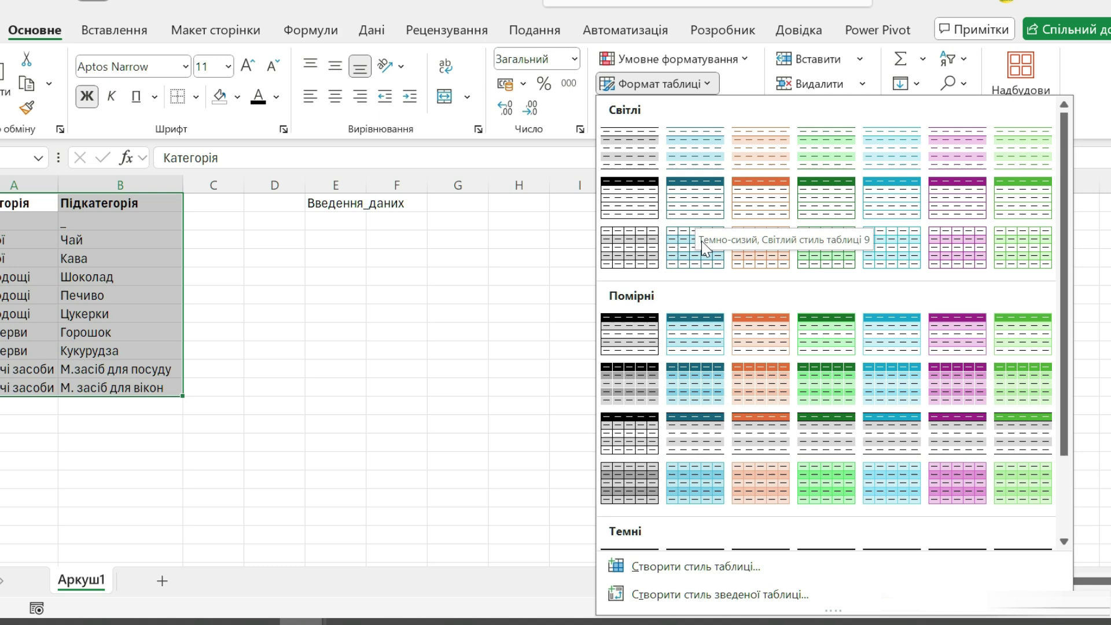
pyautogui.click(892, 203)
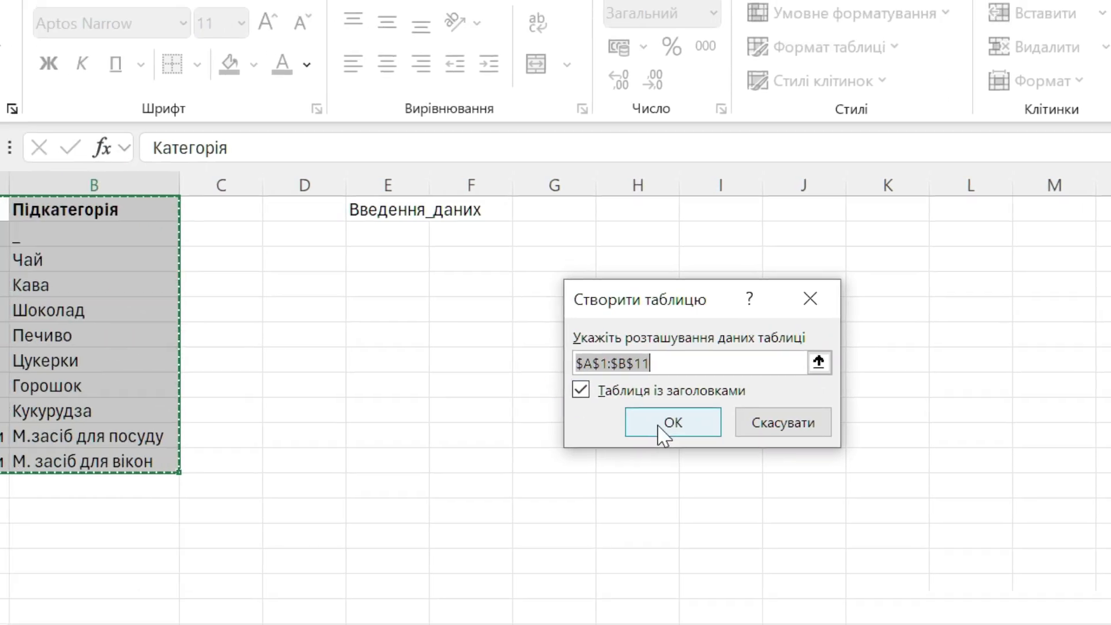
# Create the table with headers and copy the Введення_даних text from E1.
pyautogui.click(527, 379)
pyautogui.click(200, 339)
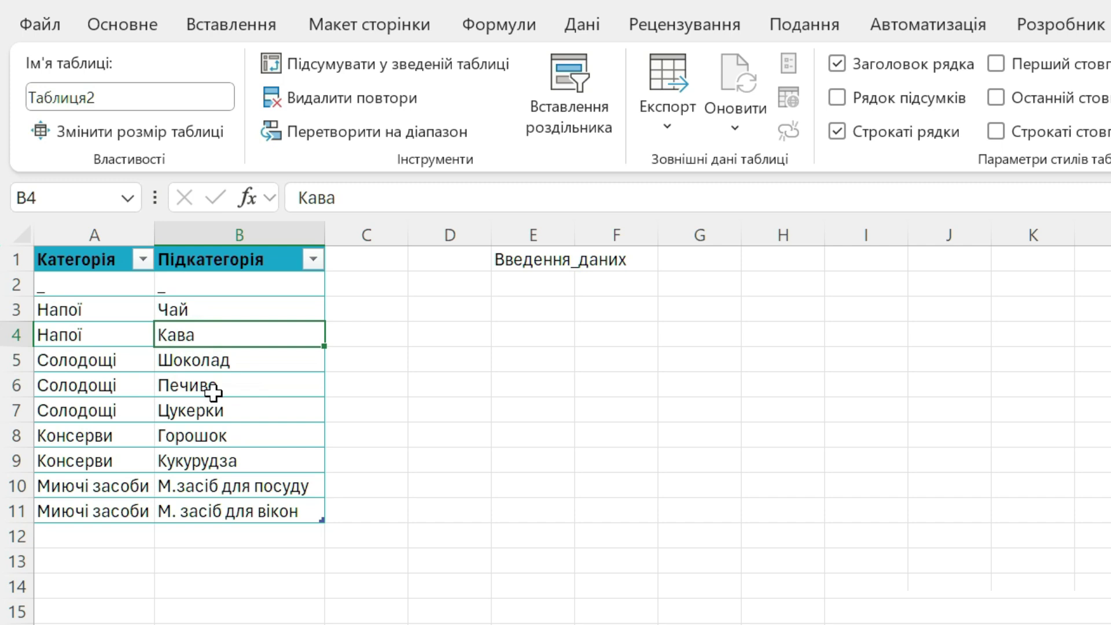
pyautogui.click(64, 260)
pyautogui.click(124, 97)
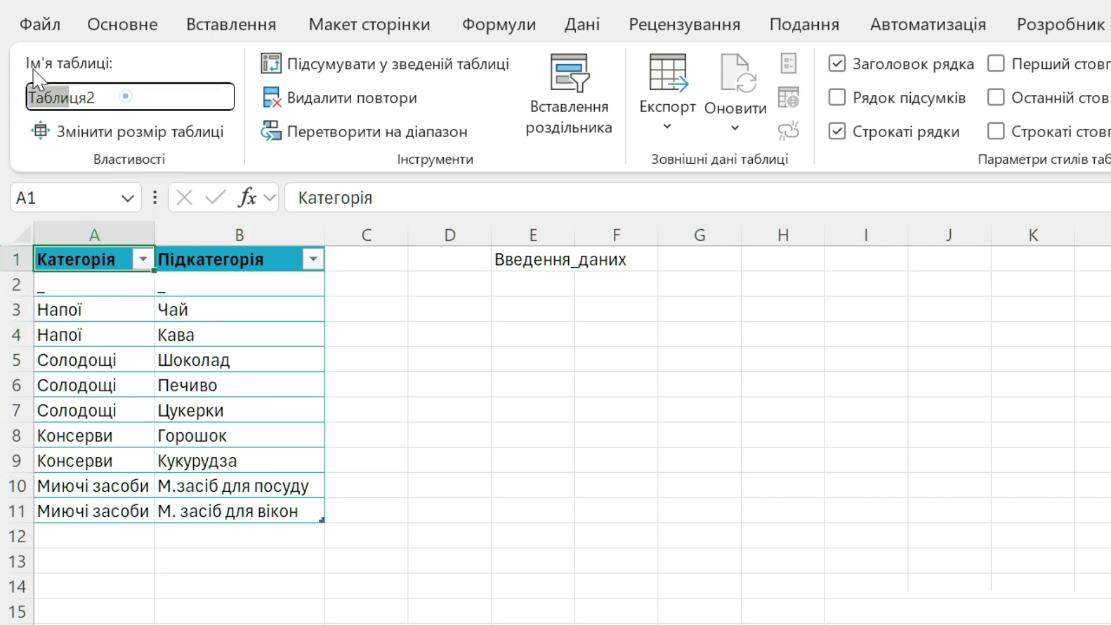
pyautogui.click(535, 312)
pyautogui.click(517, 263)
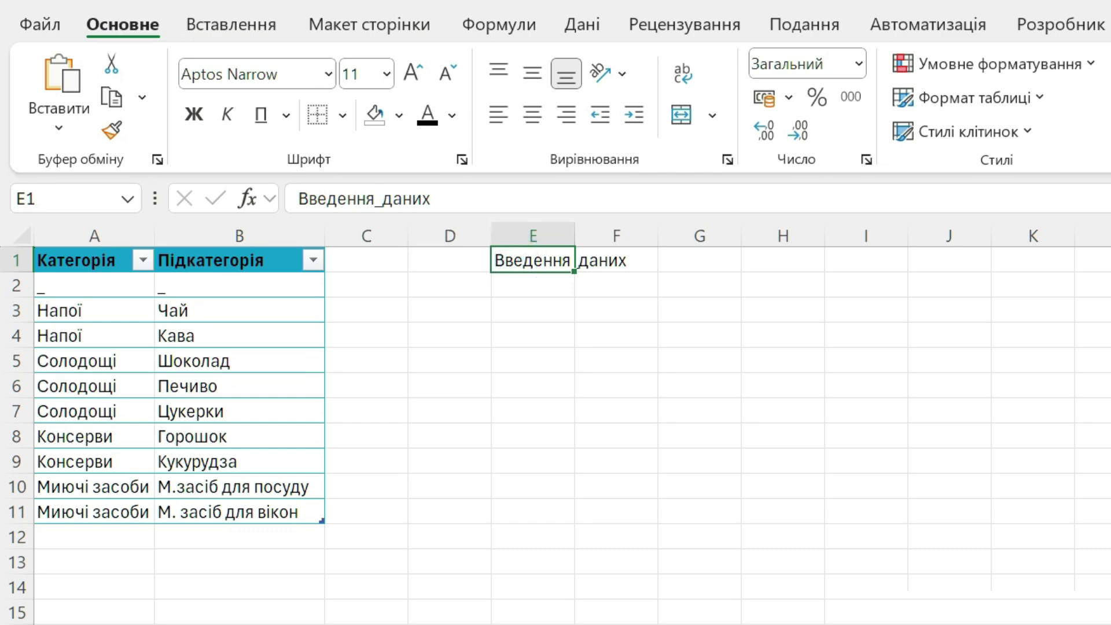
pyautogui.moveTo(431, 198); pyautogui.dragTo(299, 198)
pyautogui.hotkey('ctrl', 'c')
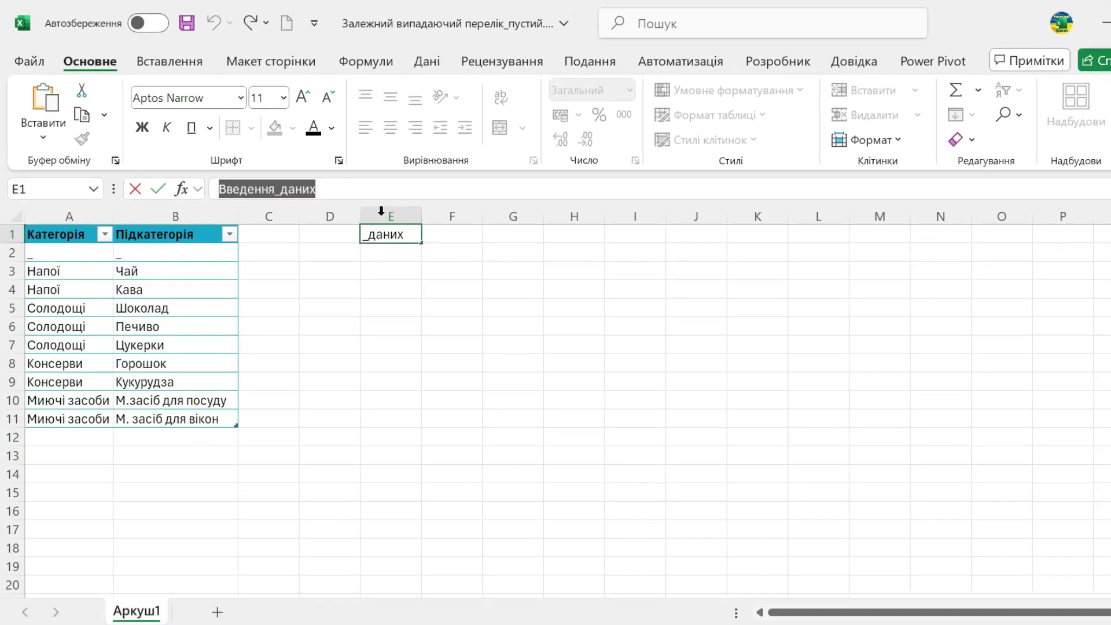
pyautogui.click(452, 324)
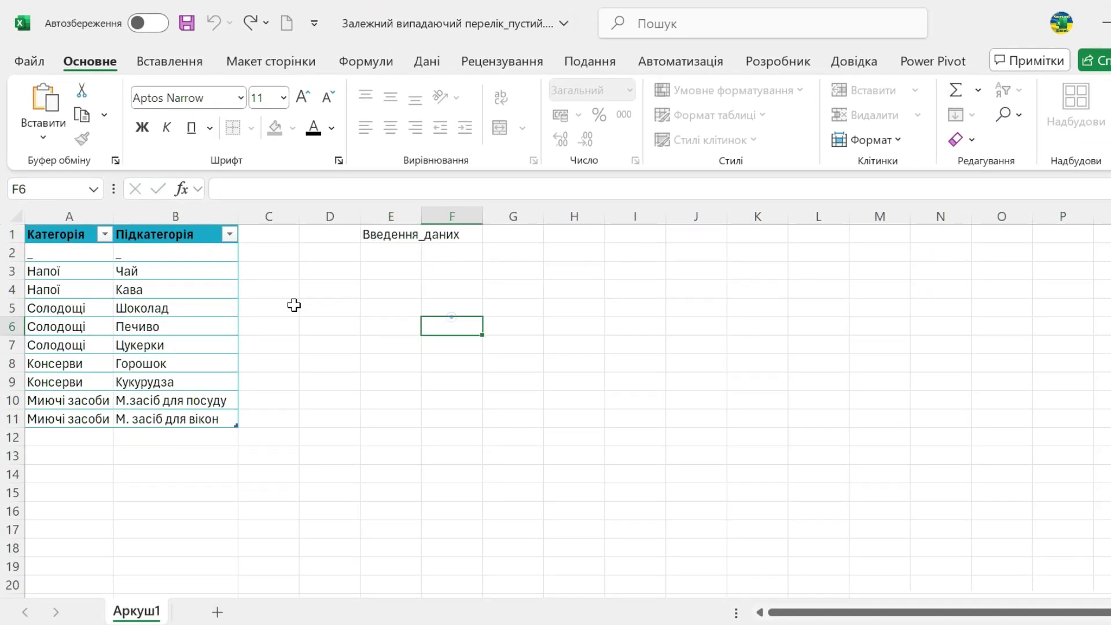
# Rename the table to Введення_даних and clear the leftover text from E1.
pyautogui.click(173, 289)
pyautogui.click(1047, 61)
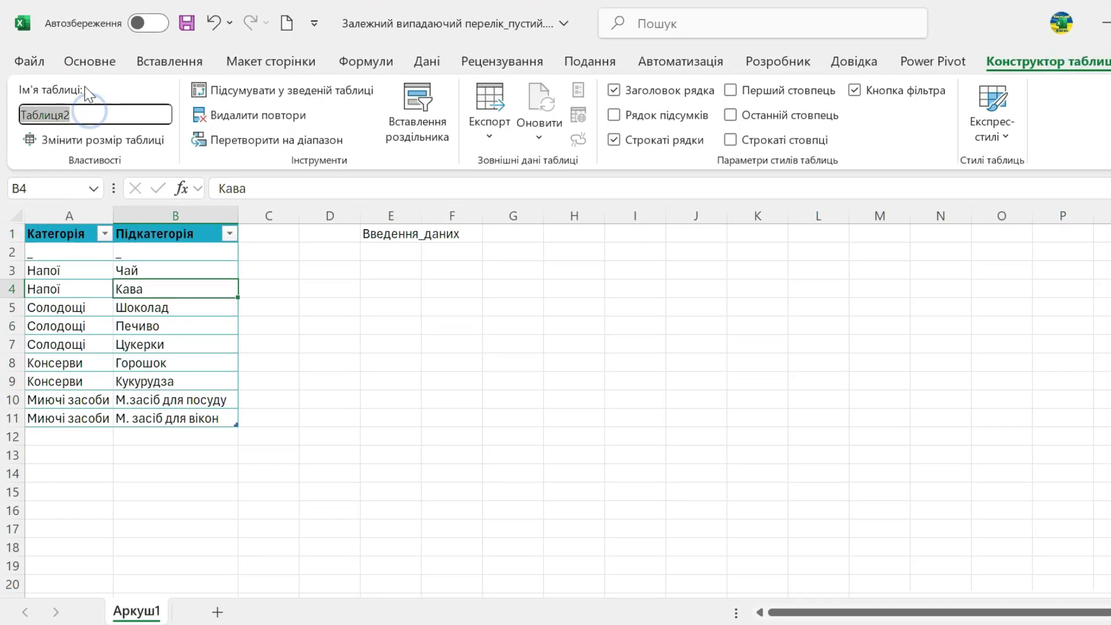
pyautogui.hotkey('ctrl', 'v')
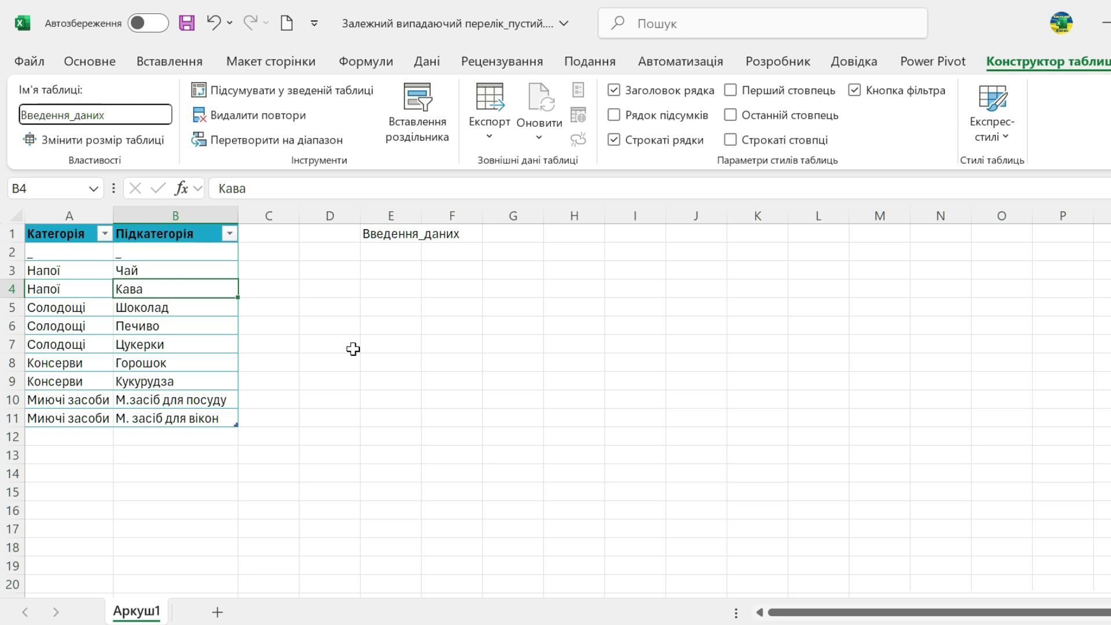
pyautogui.click(338, 296)
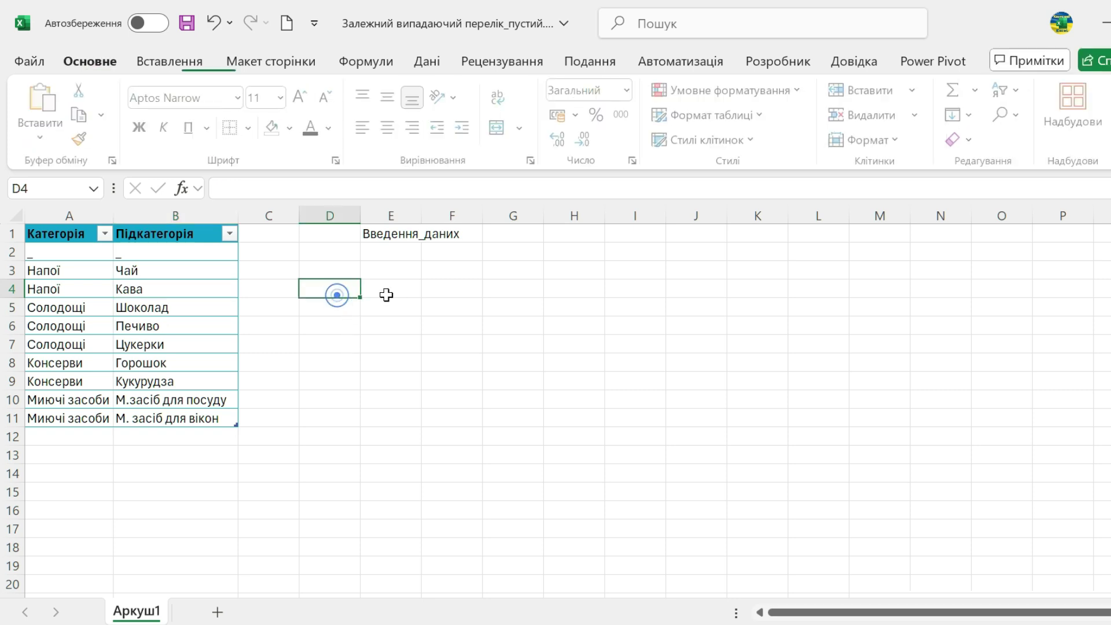
pyautogui.hotkey('ctrl', 'z')
pyautogui.click(175, 268)
pyautogui.click(174, 256)
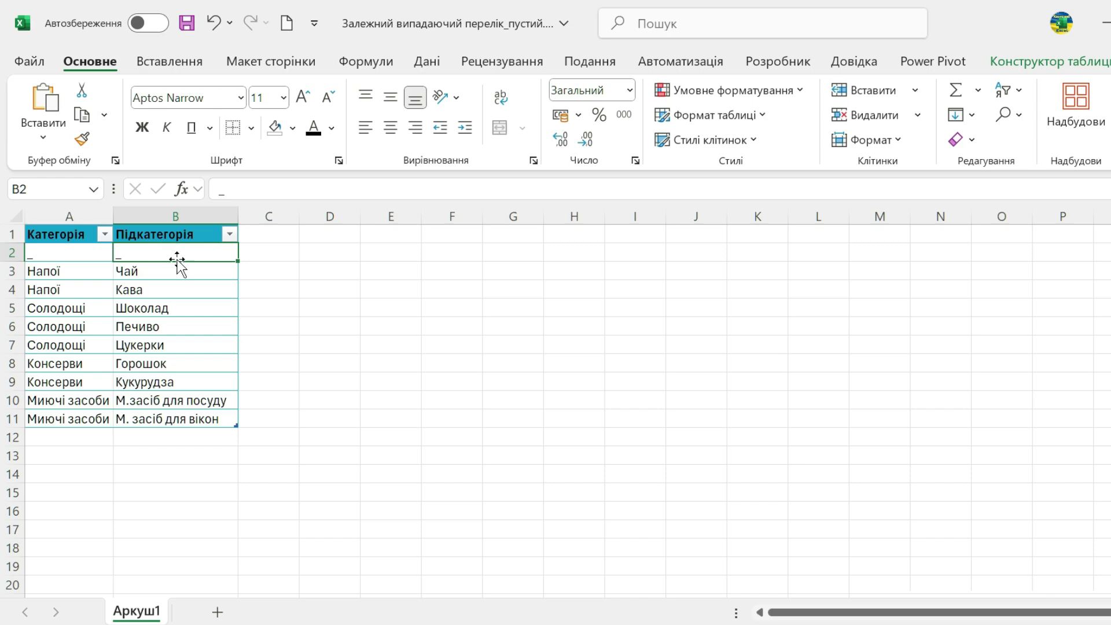
# Load the table into Power Query via Data > Get Data > From Table/Range.
pyautogui.click(427, 62)
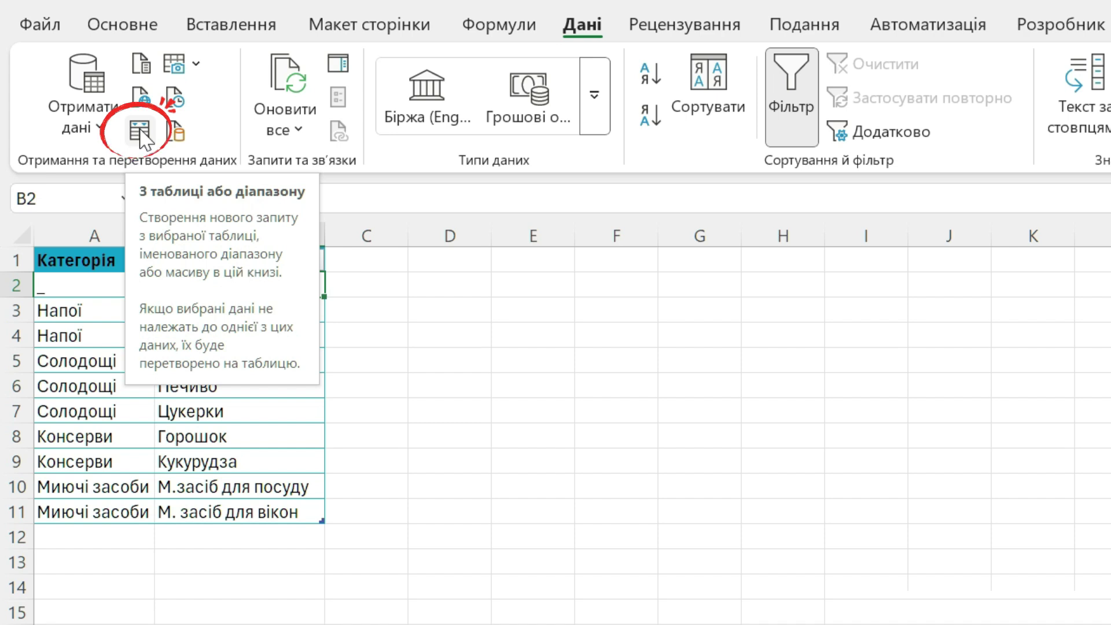
pyautogui.click(102, 128)
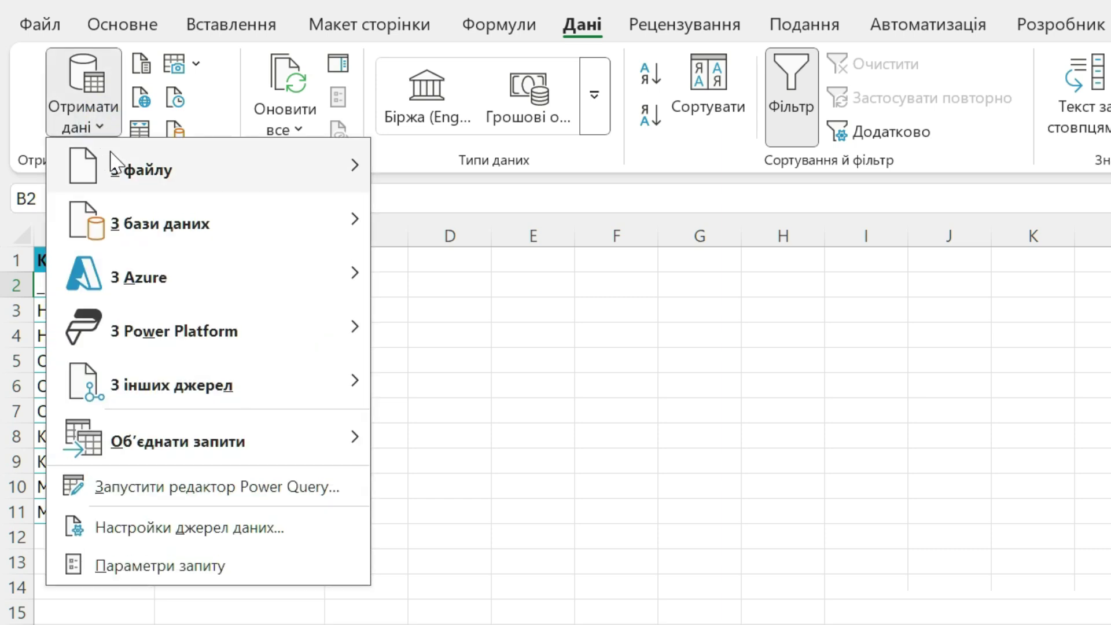
pyautogui.moveTo(171, 382)
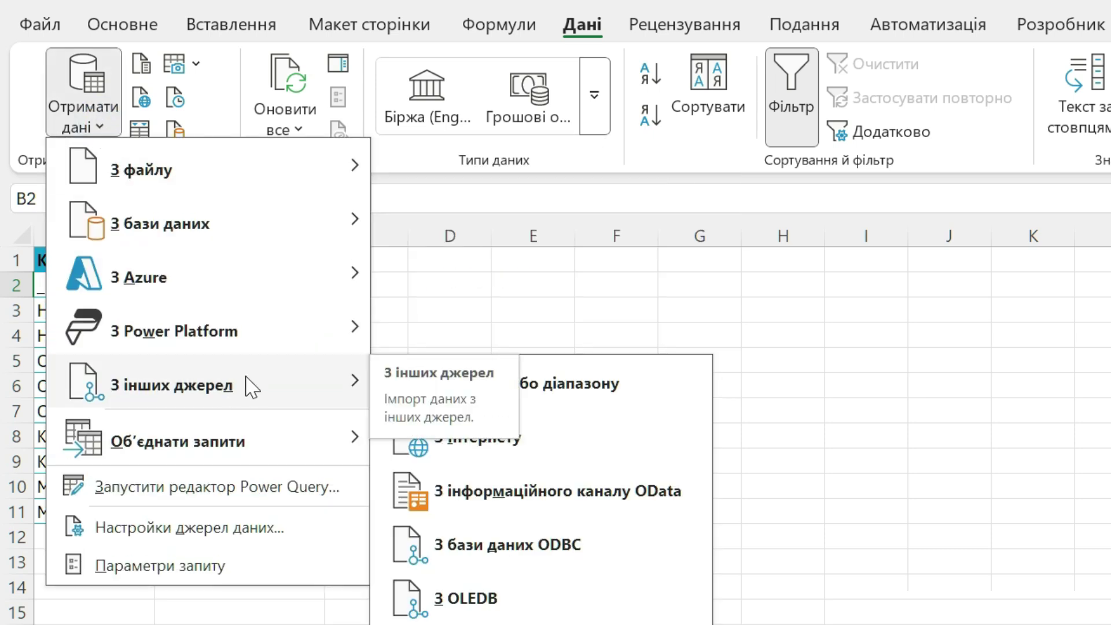
pyautogui.click(649, 395)
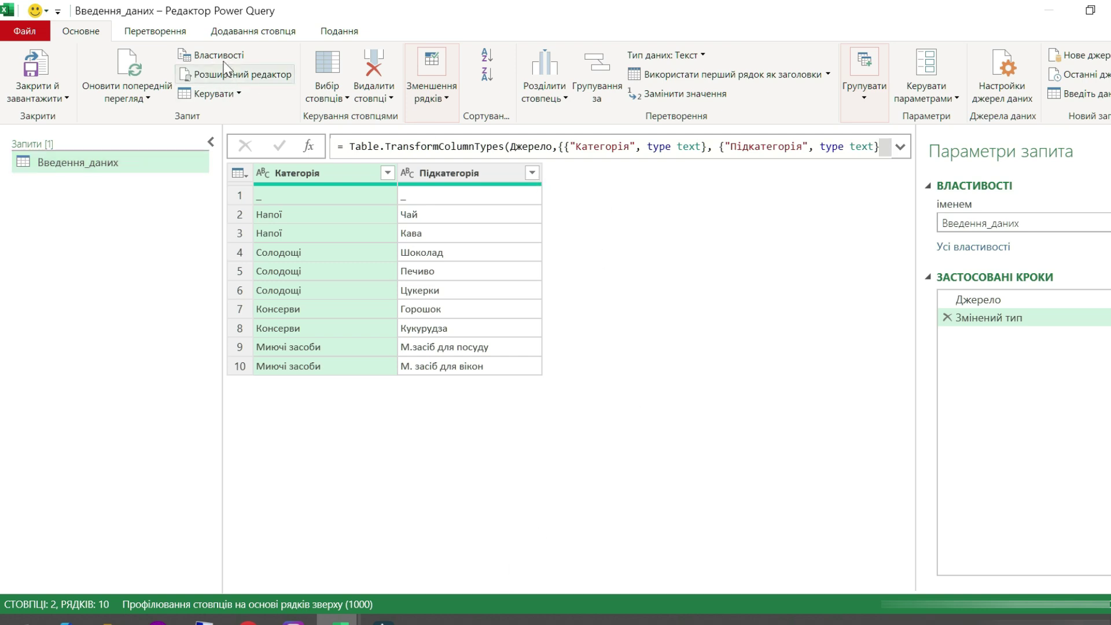
# Add a custom column Спеціальне with the formula 1.
pyautogui.click(169, 34)
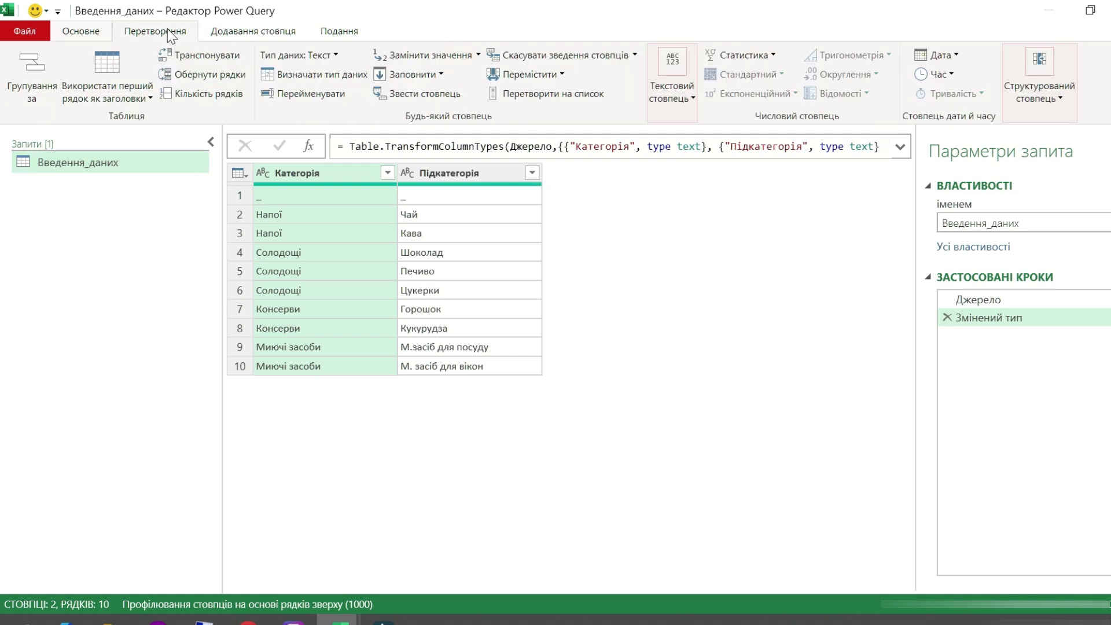
pyautogui.click(229, 33)
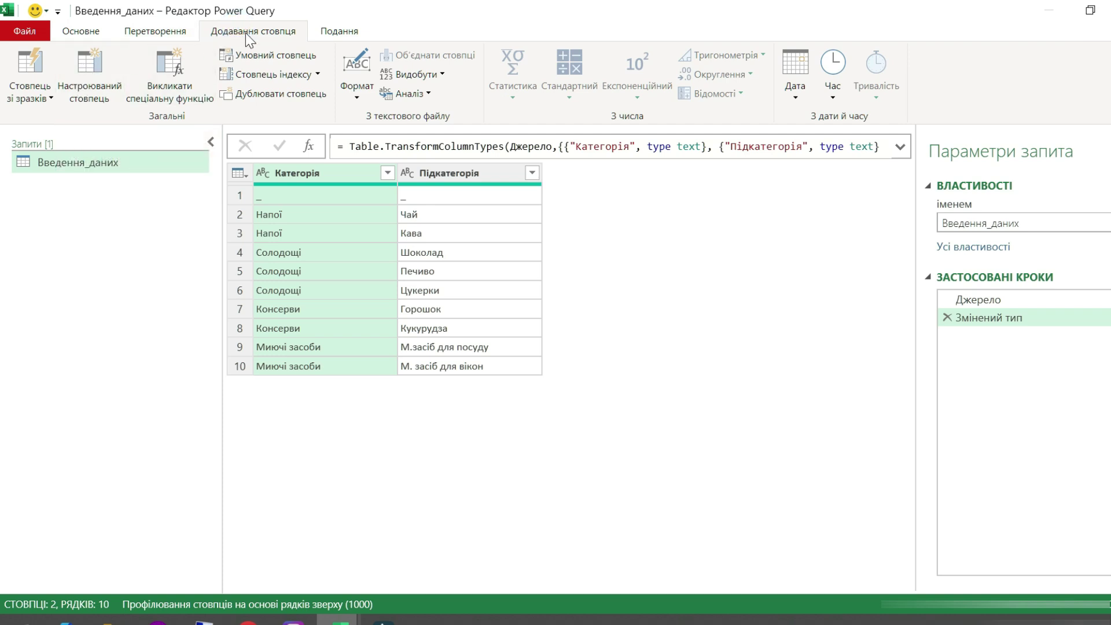
pyautogui.click(105, 57)
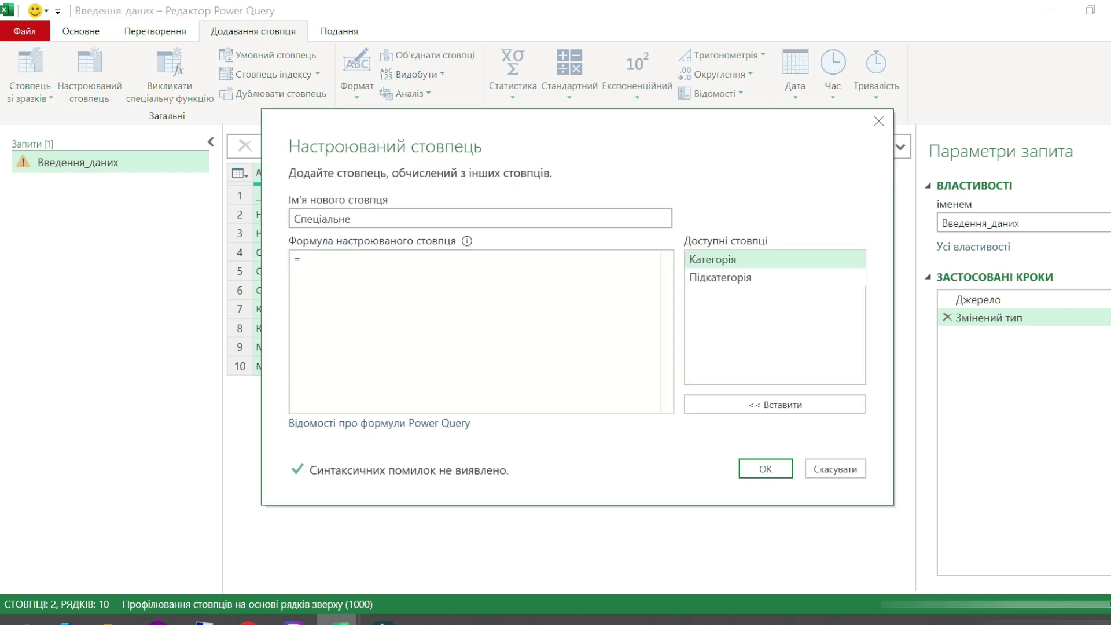
pyautogui.click(770, 474)
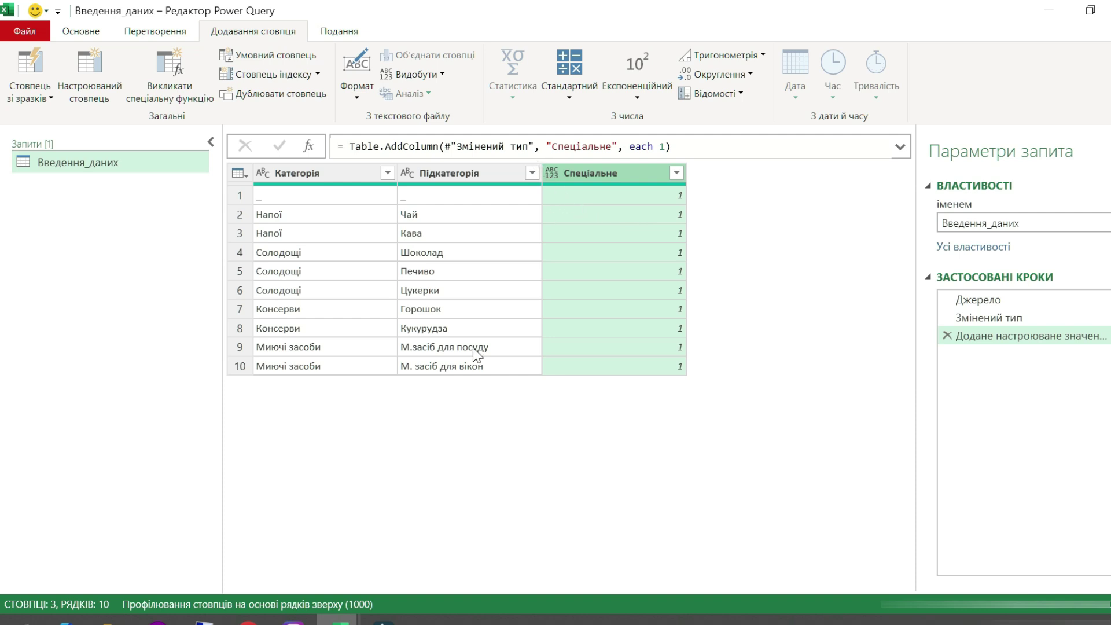
pyautogui.click(294, 173)
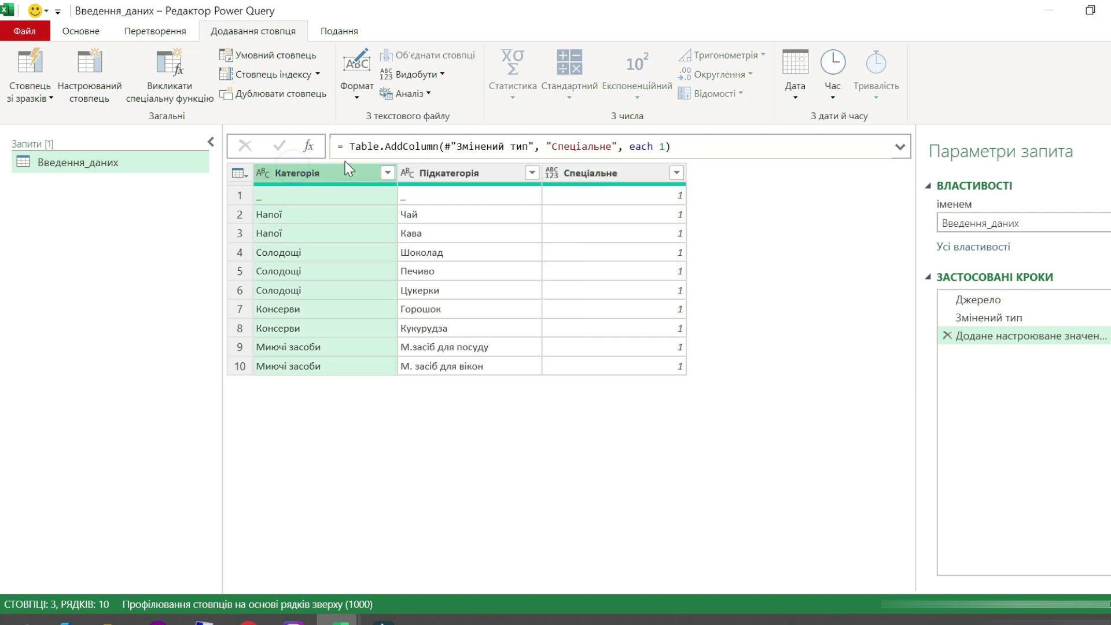
pyautogui.click(181, 35)
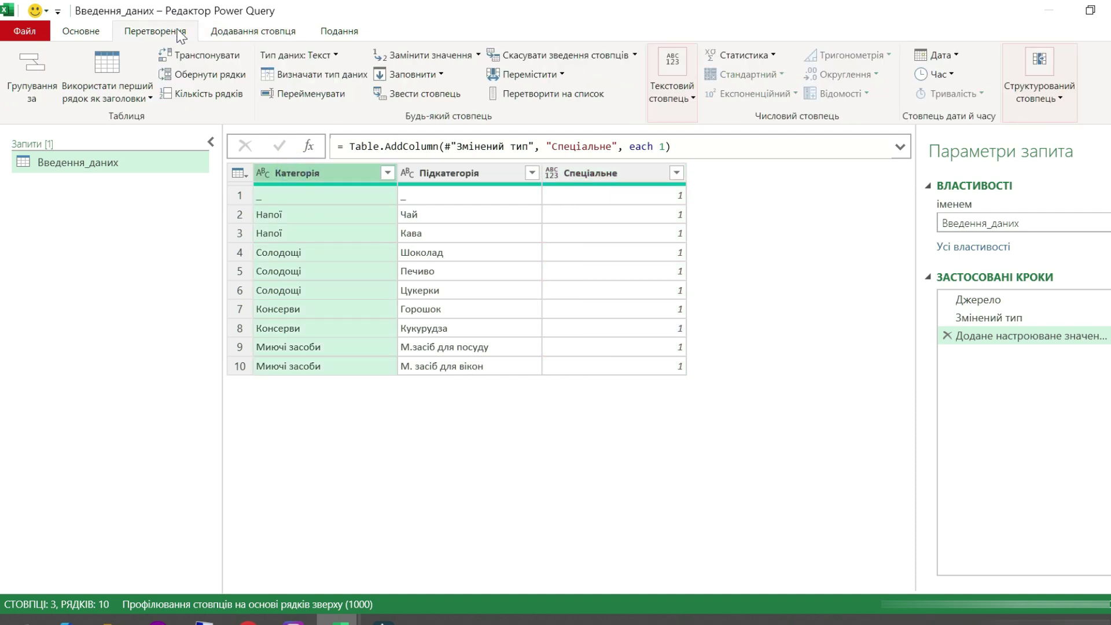
# Pivot the Категорія column using Спеціальне as the values column.
pyautogui.click(437, 99)
pyautogui.click(488, 286)
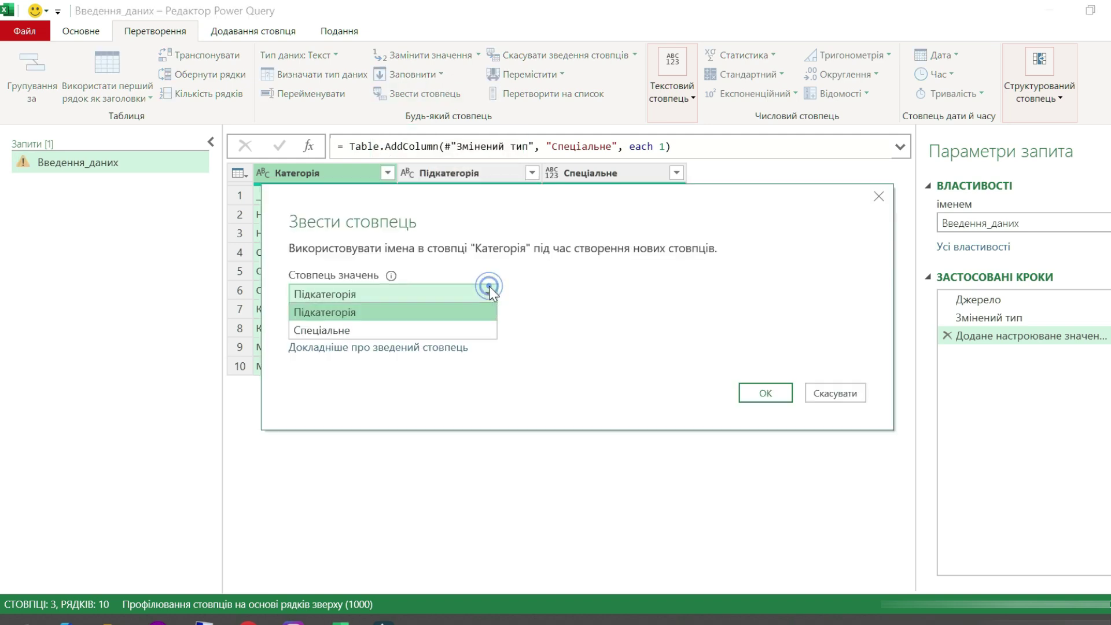
pyautogui.click(400, 331)
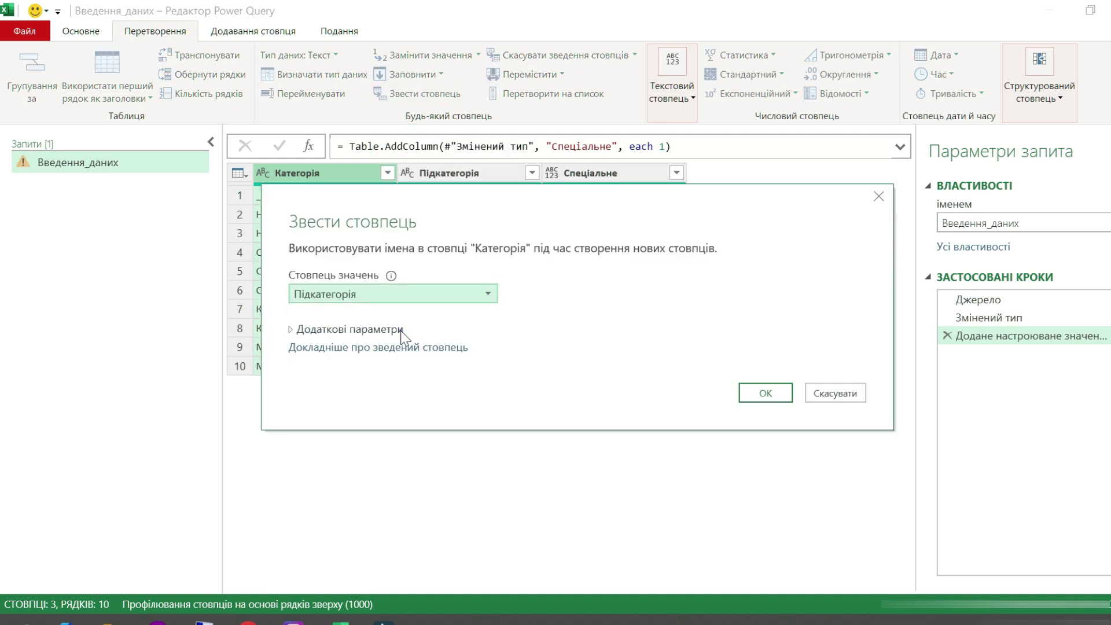
pyautogui.click(766, 393)
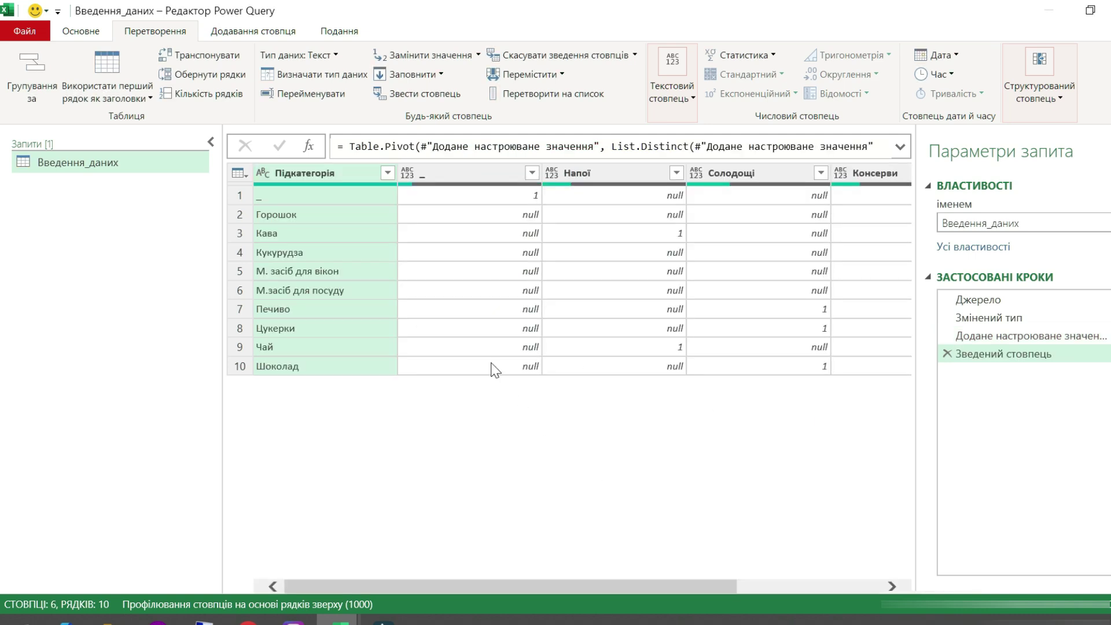
# Inspect the pivoted Напої values for the Кава and Чай rows.
pyautogui.click(637, 235)
pyautogui.click(674, 347)
pyautogui.click(639, 233)
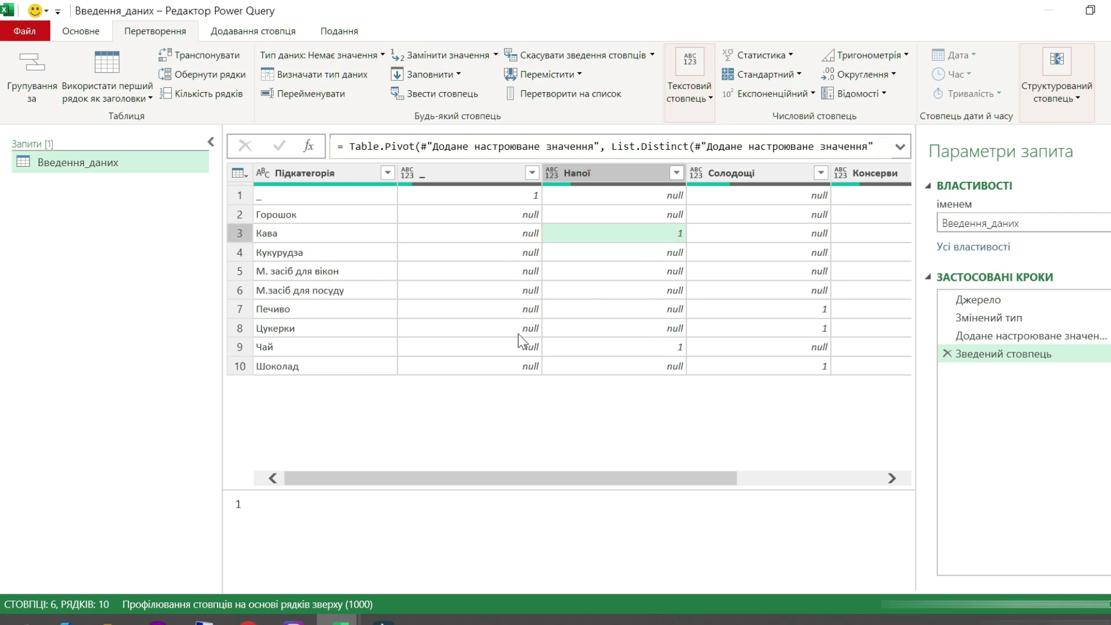
pyautogui.click(652, 345)
pyautogui.click(646, 233)
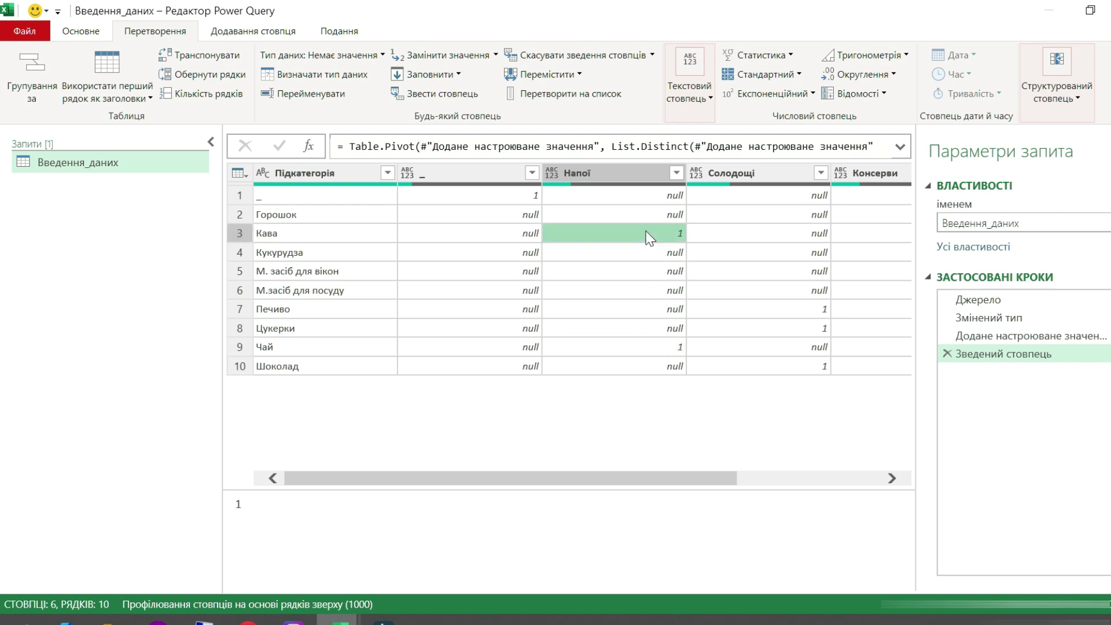
pyautogui.click(324, 234)
pyautogui.click(620, 232)
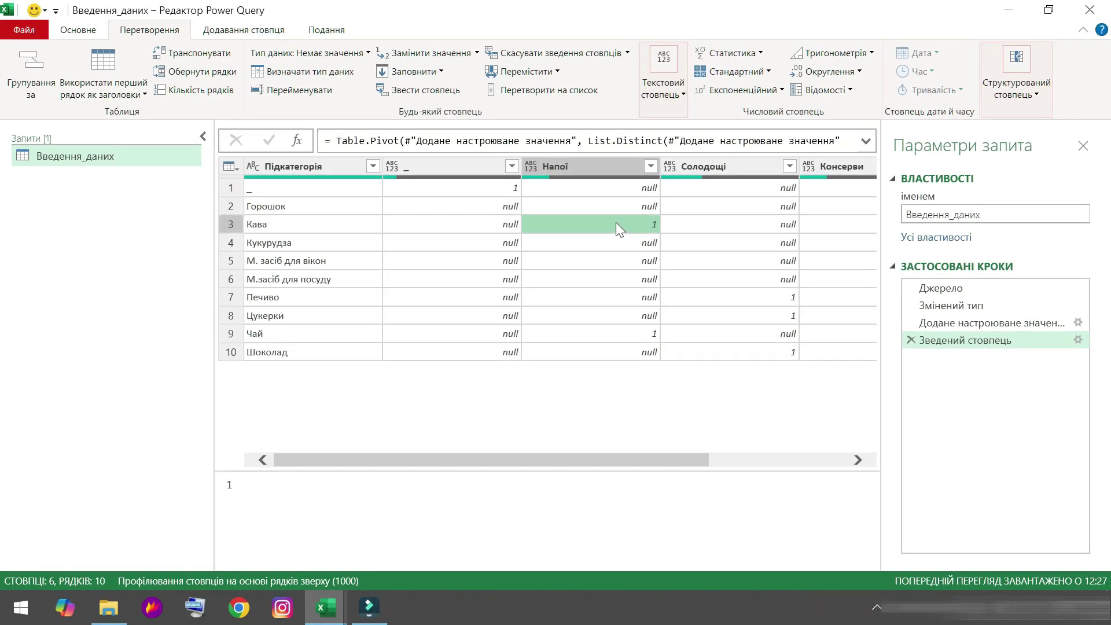
pyautogui.click(72, 30)
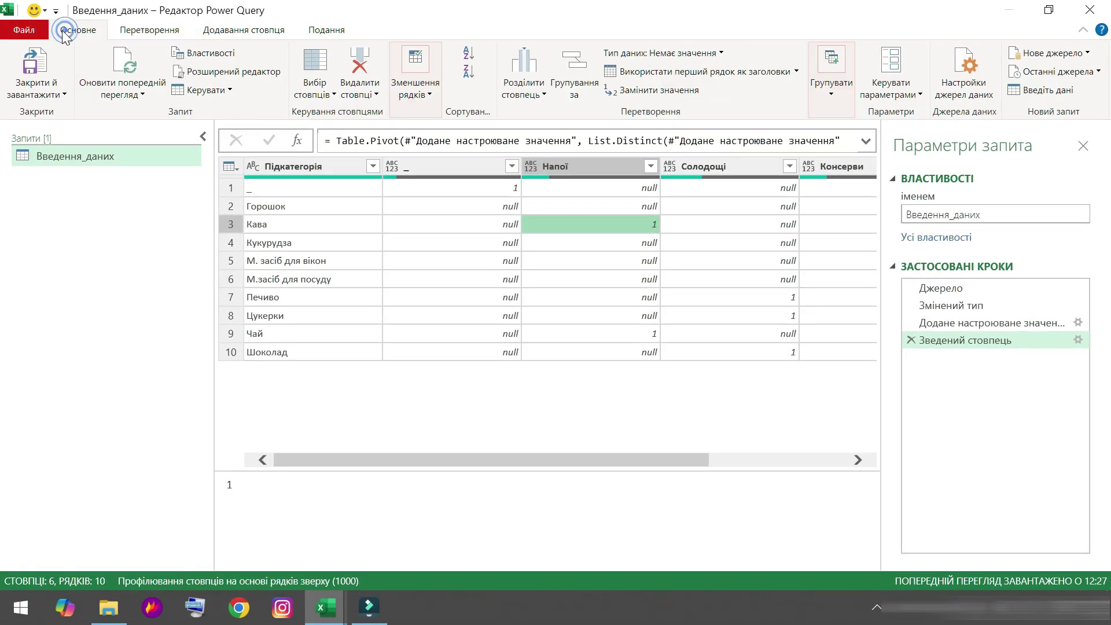
# Close the editor with Close & Load To..., choosing Only Create Connection.
pyautogui.click(63, 93)
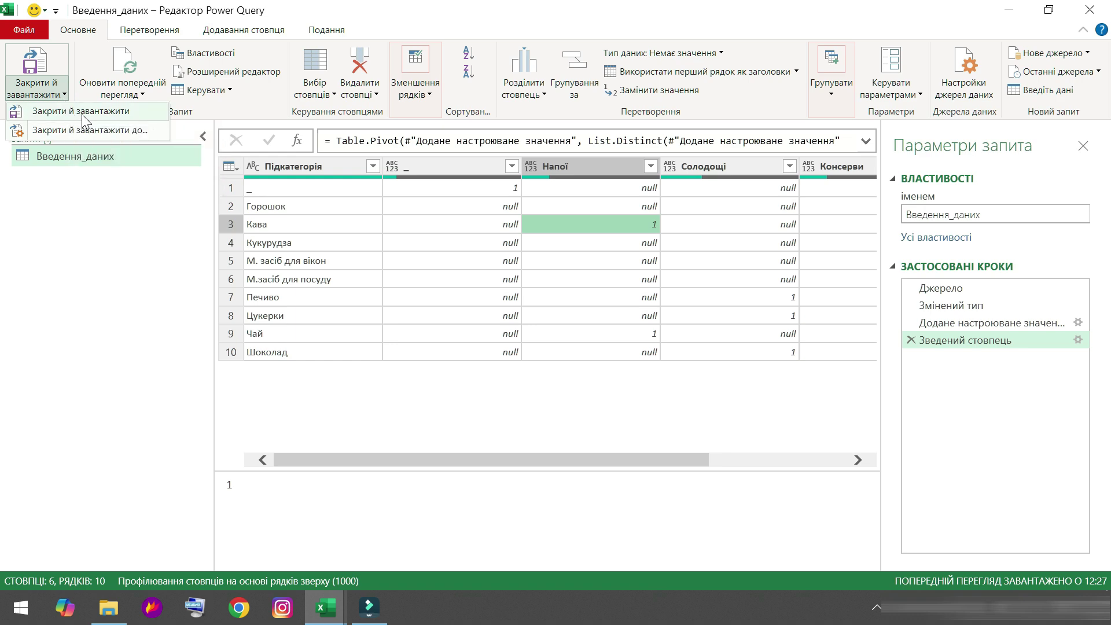
pyautogui.click(100, 131)
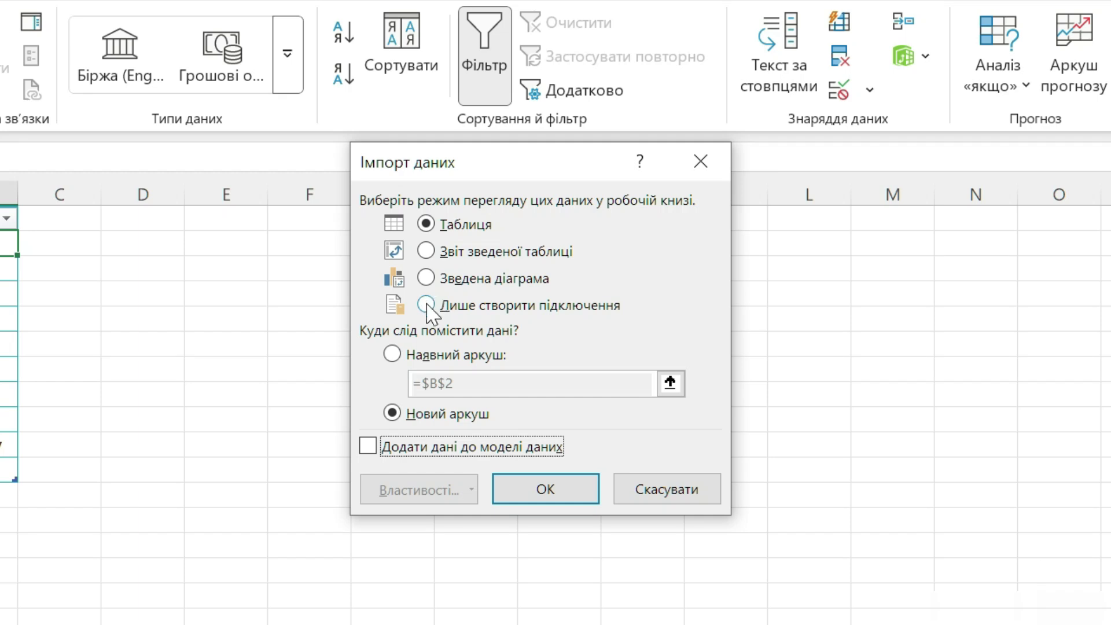
pyautogui.click(426, 305)
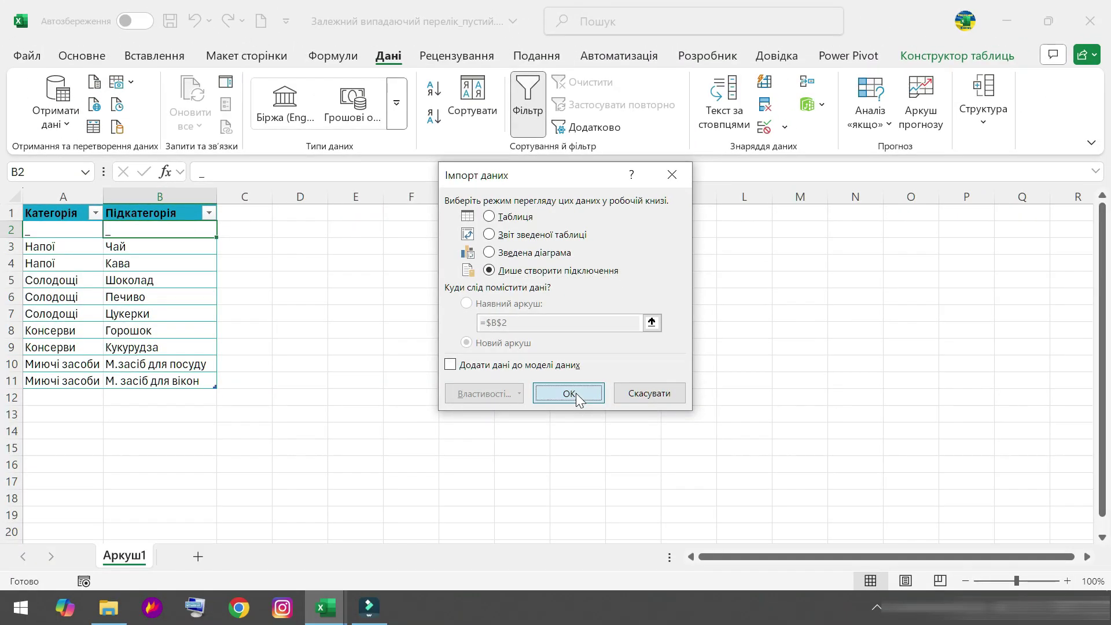
pyautogui.click(576, 393)
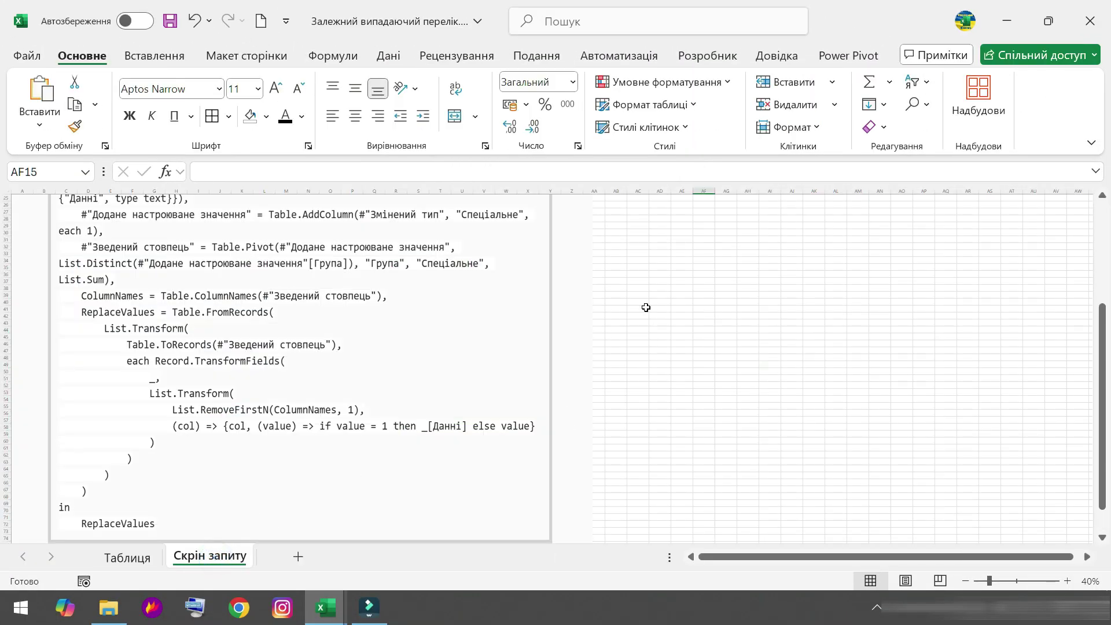
pyautogui.scroll(2, 643, 307)
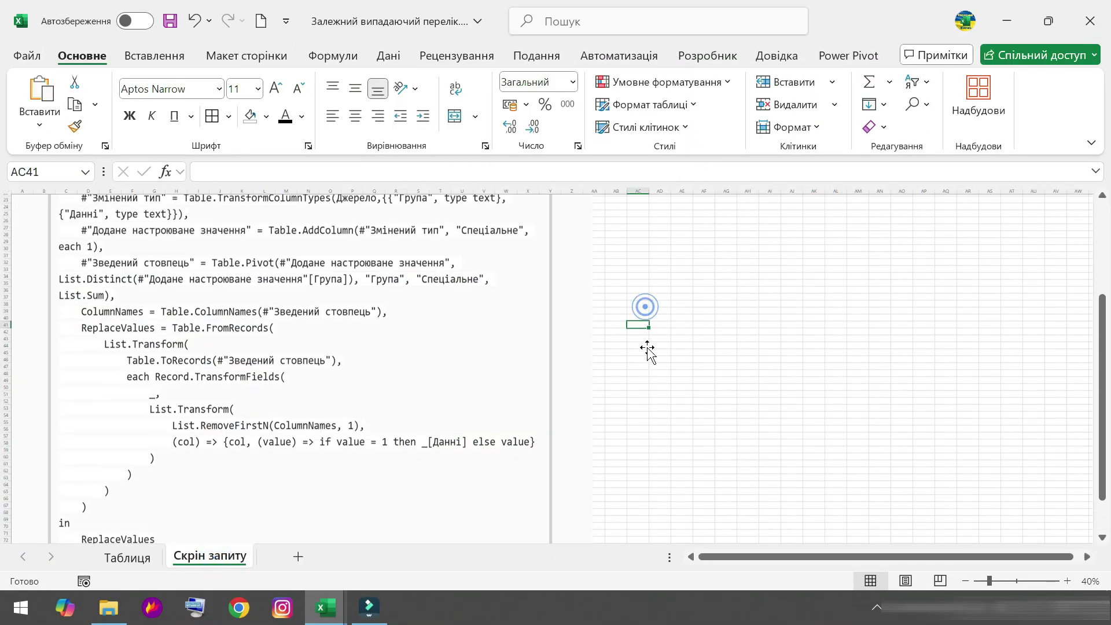
# Scroll through the M code on the Скрін запиту sheet.
pyautogui.scroll(5, 639, 371)
pyautogui.scroll(3, 639, 371)
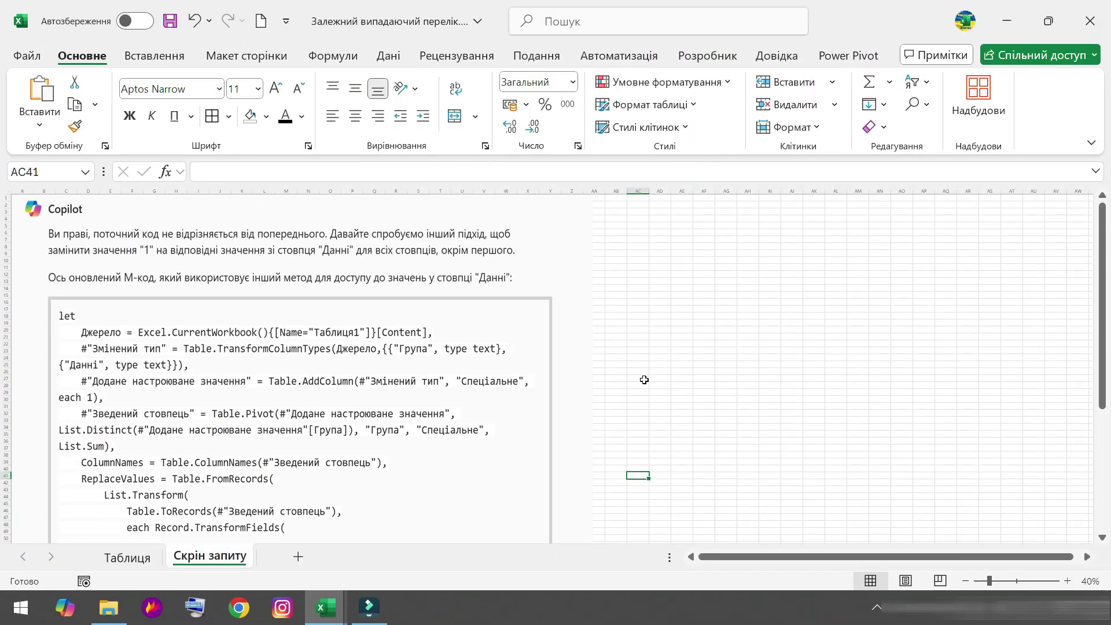
pyautogui.scroll(-6, 645, 380)
pyautogui.scroll(-2, 649, 394)
pyautogui.scroll(-1, 652, 403)
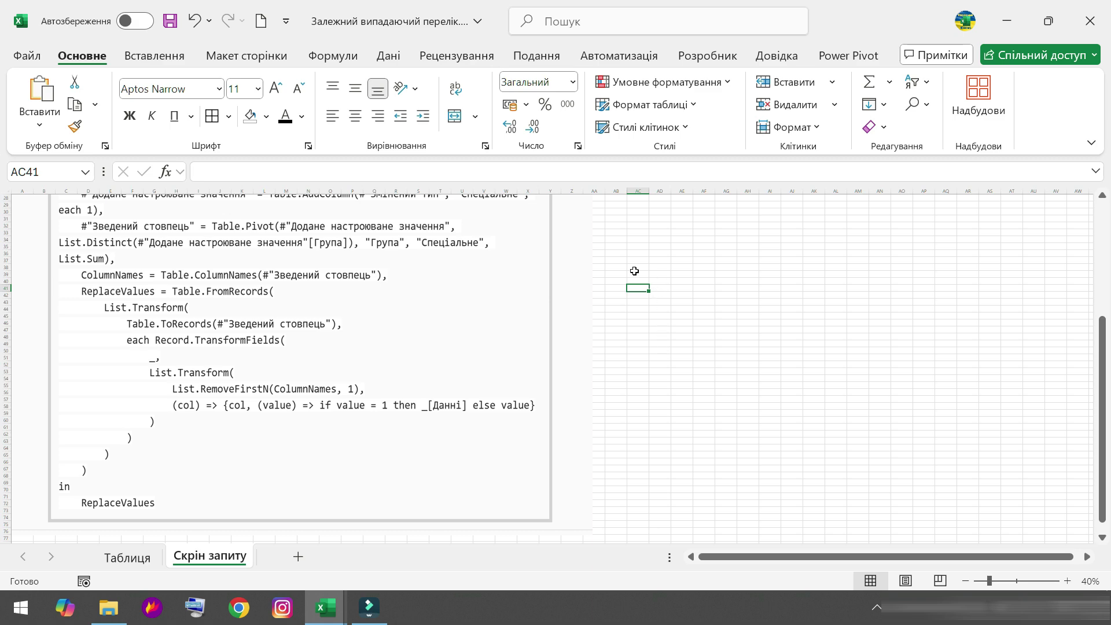
# Edit the Таблиця1 query from Data > Queries & Connections.
pyautogui.click(388, 56)
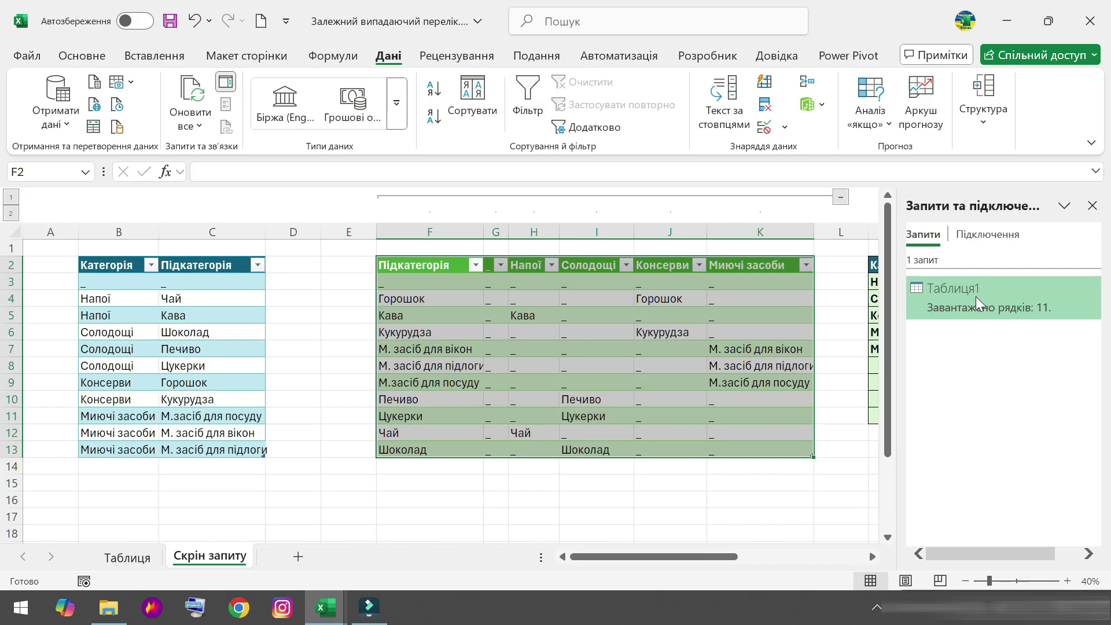
pyautogui.rightClick(976, 297)
pyautogui.click(970, 323)
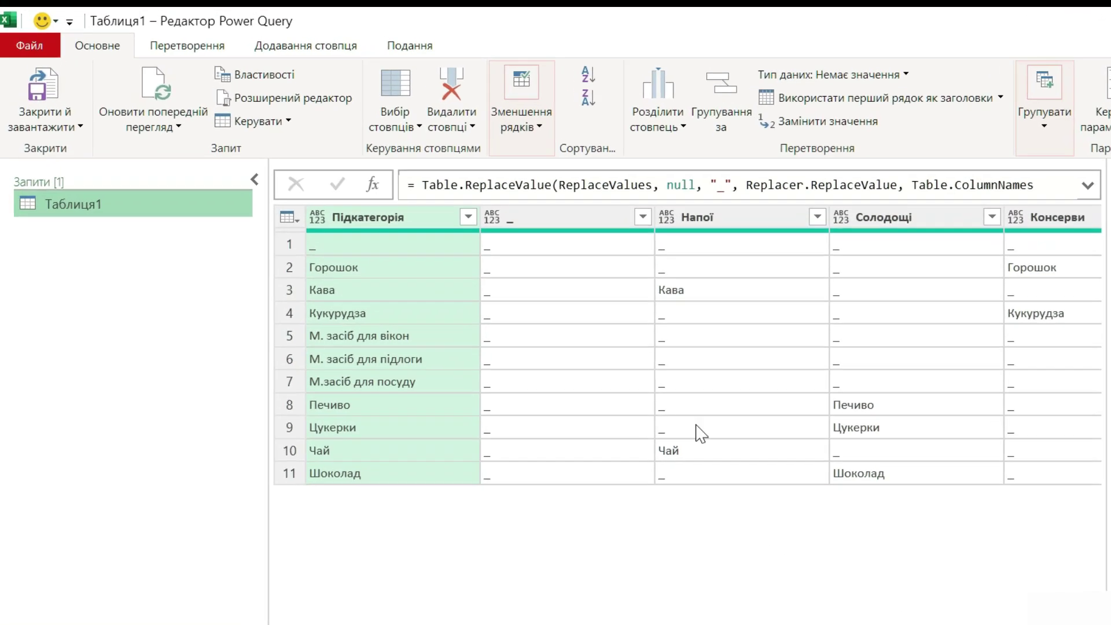
# View the query's M code in the Advanced Editor, highlighting the ColumnNames and ReplaceValues block.
pyautogui.click(149, 30)
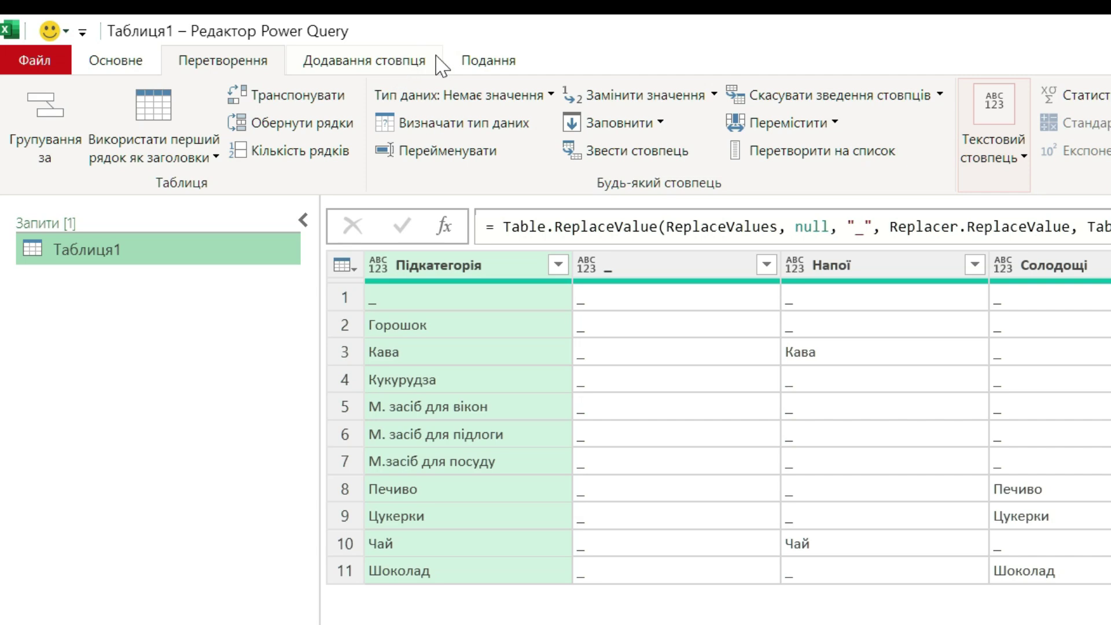
pyautogui.click(485, 62)
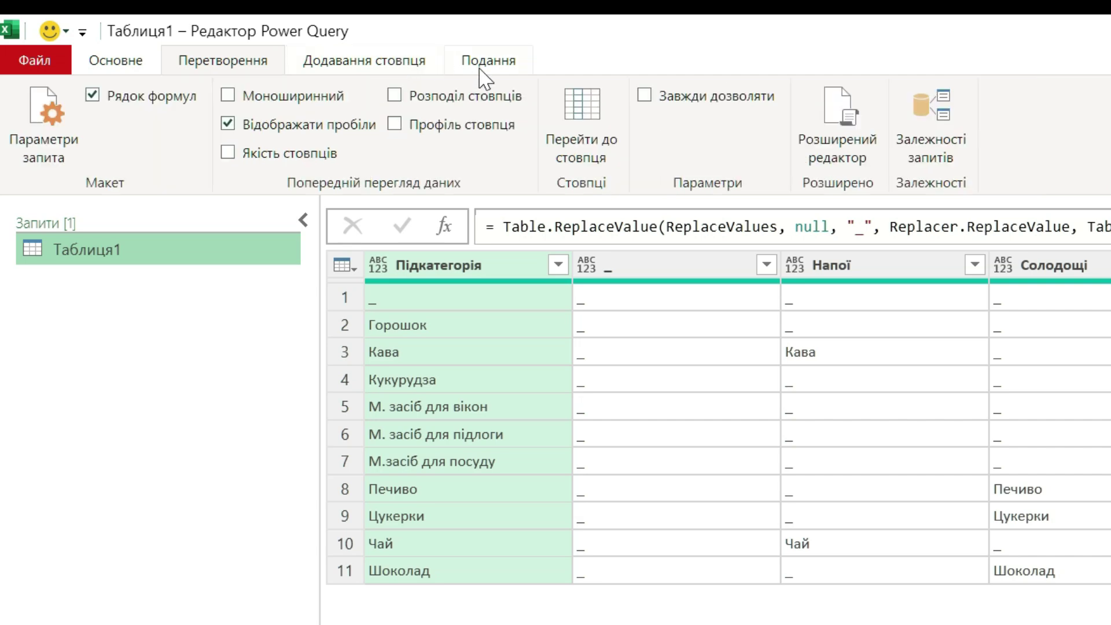
pyautogui.click(839, 122)
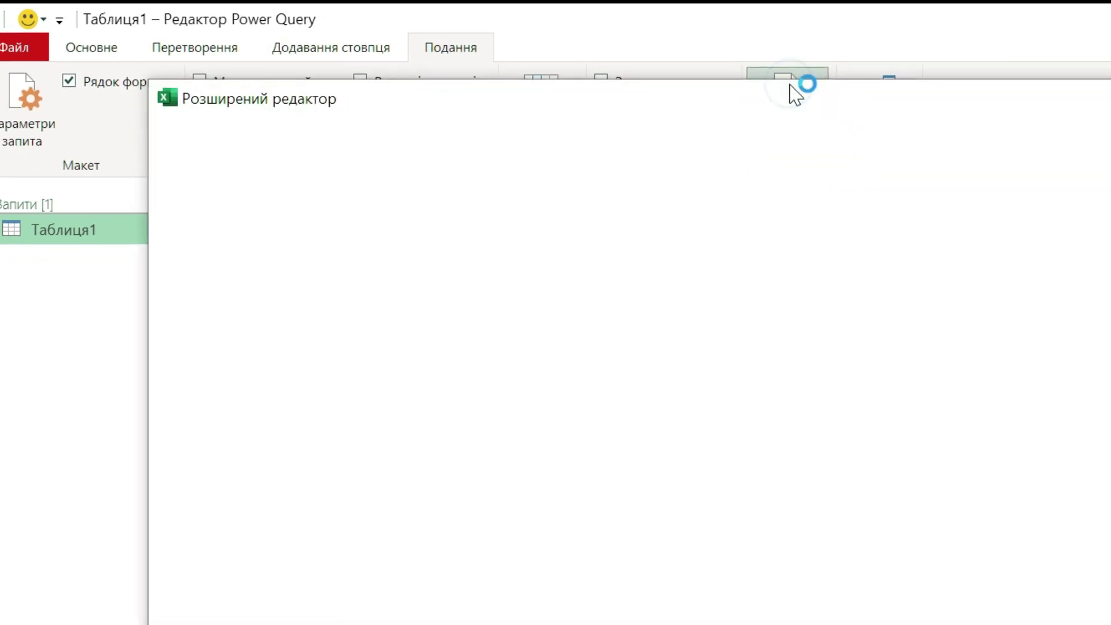
pyautogui.moveTo(86, 221)
pyautogui.mouseDown()
pyautogui.moveTo(140, 404)
pyautogui.moveTo(261, 438)
pyautogui.moveTo(120, 421)
pyautogui.mouseUp()
pyautogui.hotkey('ctrl', 'c')
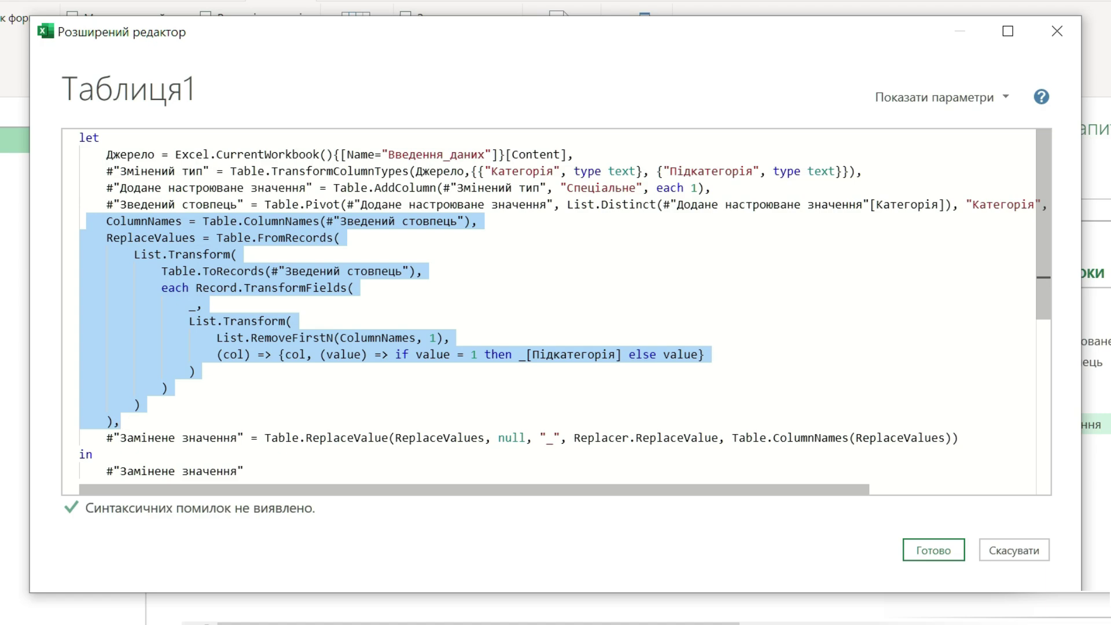
# Apply the code with Готово, close and load, then switch to the other workbook.
pyautogui.click(933, 550)
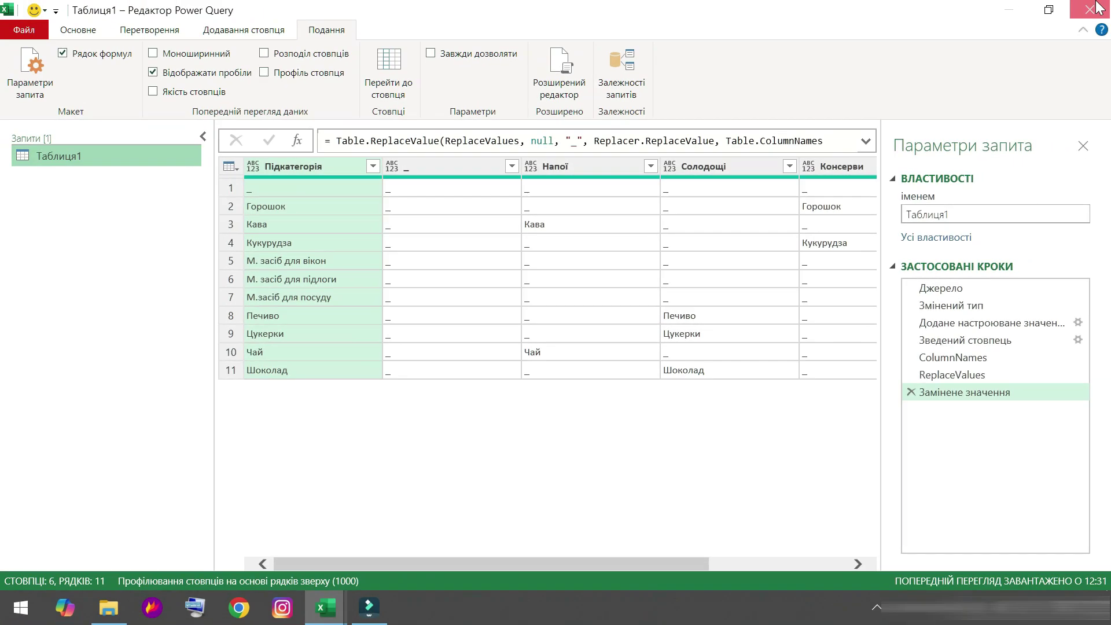
pyautogui.click(1096, 7)
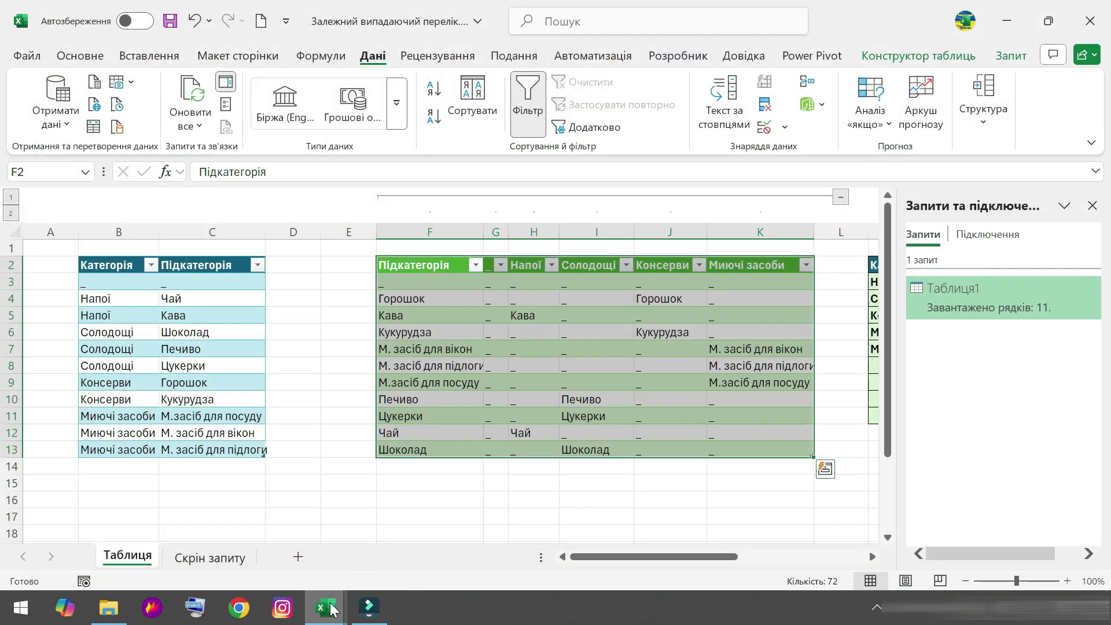
pyautogui.moveTo(326, 608)
pyautogui.click(412, 532)
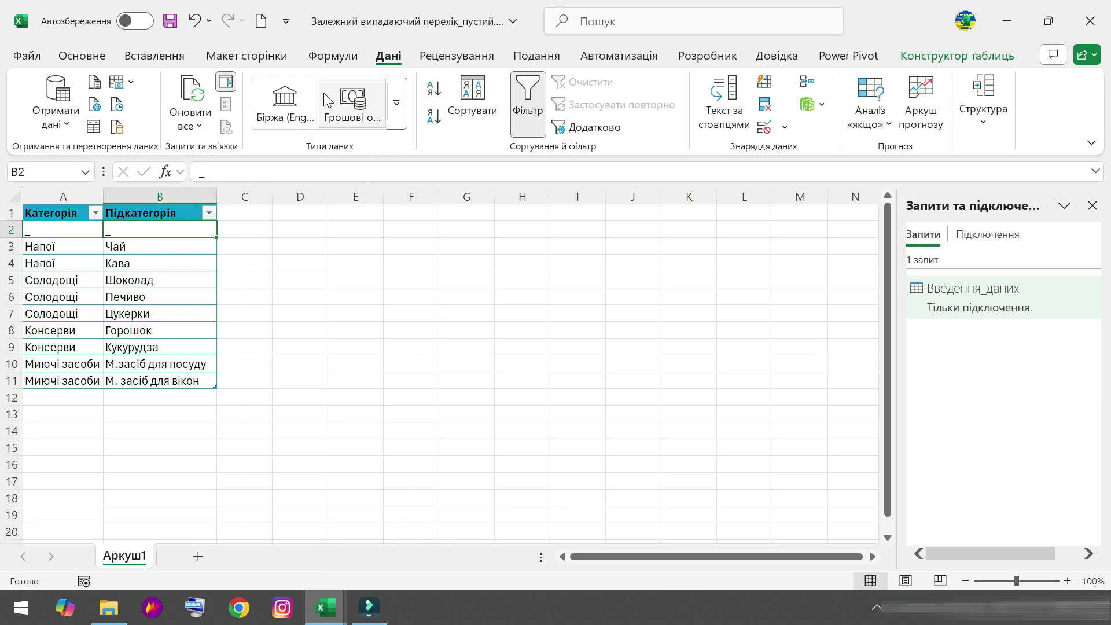
# Paste the ColumnNames and ReplaceValues steps into the Введення_даних query code above the in line.
pyautogui.rightClick(994, 312)
pyautogui.click(994, 316)
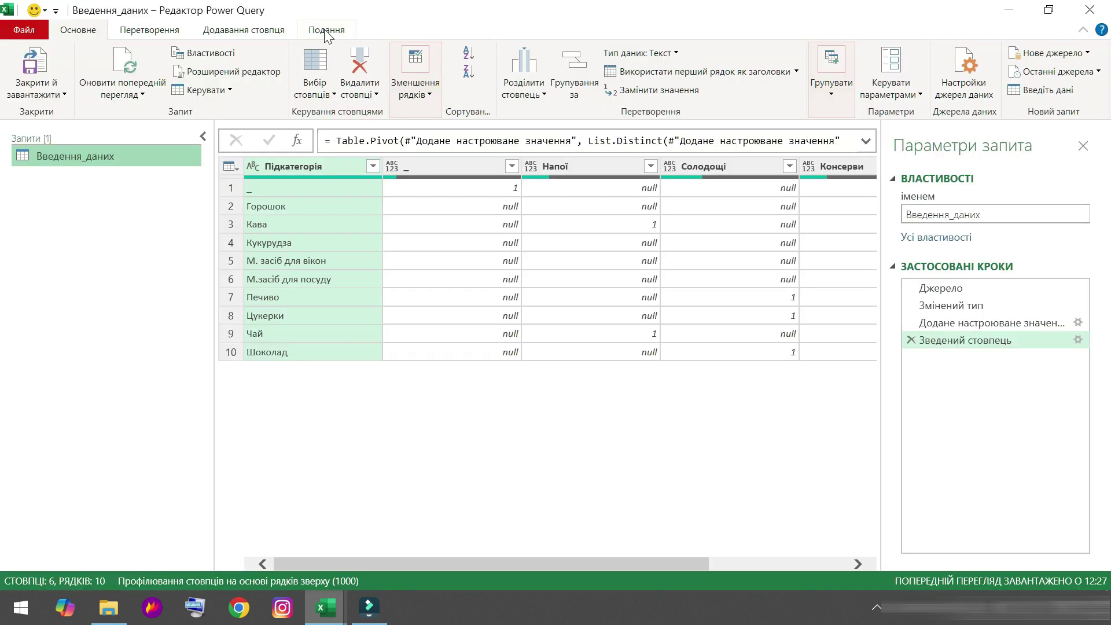
pyautogui.click(327, 30)
pyautogui.click(558, 73)
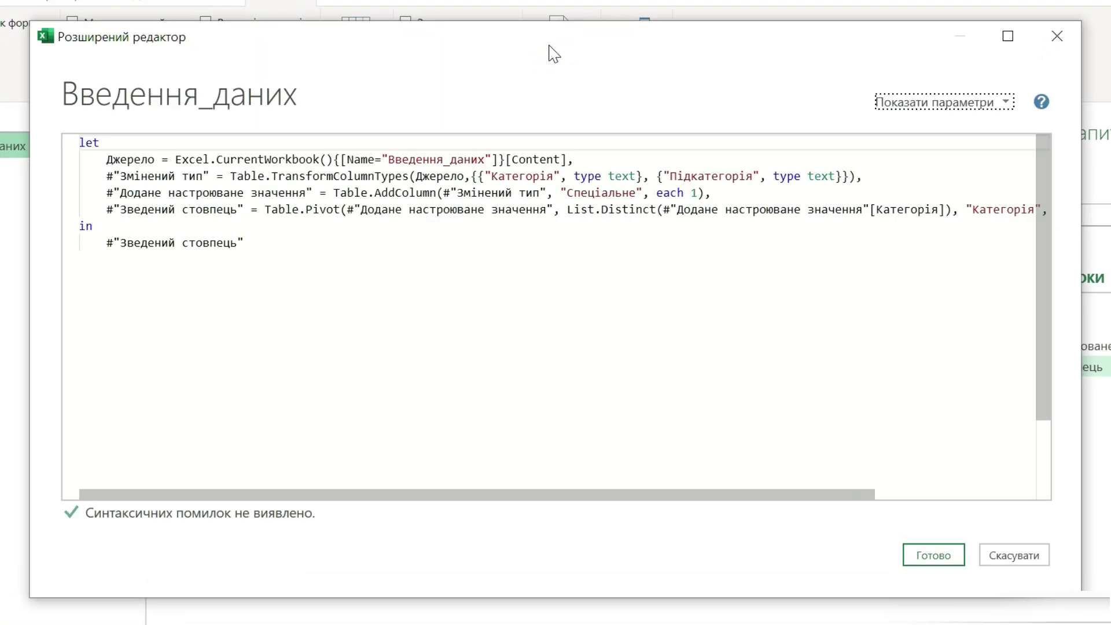
pyautogui.click(80, 225)
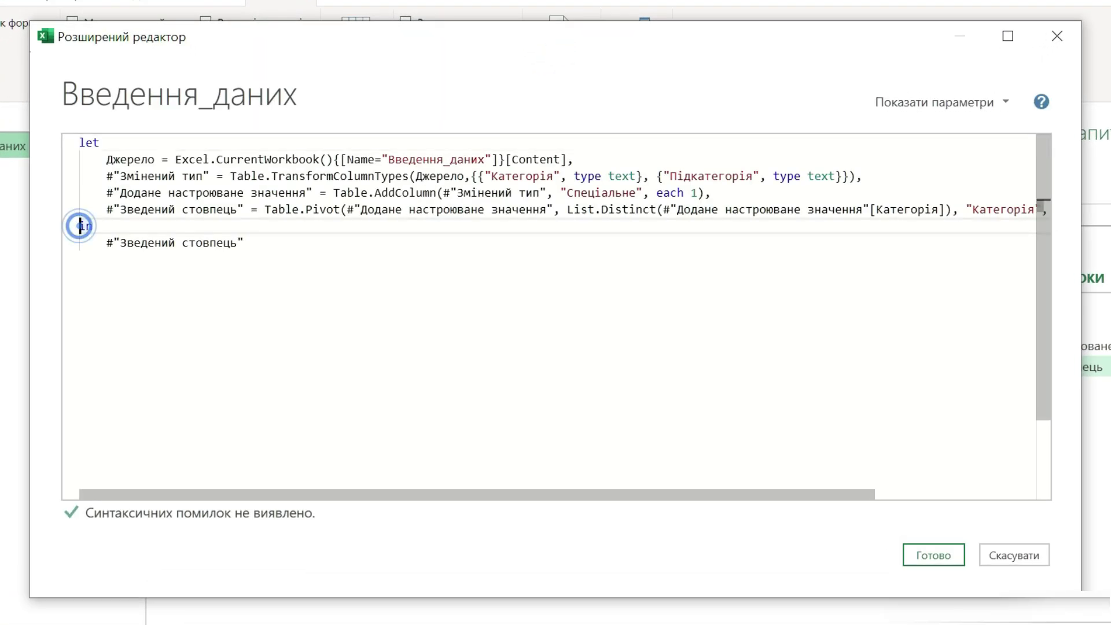
pyautogui.press('Return')
pyautogui.press('Return')
pyautogui.press('Up')
pyautogui.press('Up')
pyautogui.hotkey('ctrl', 'v')
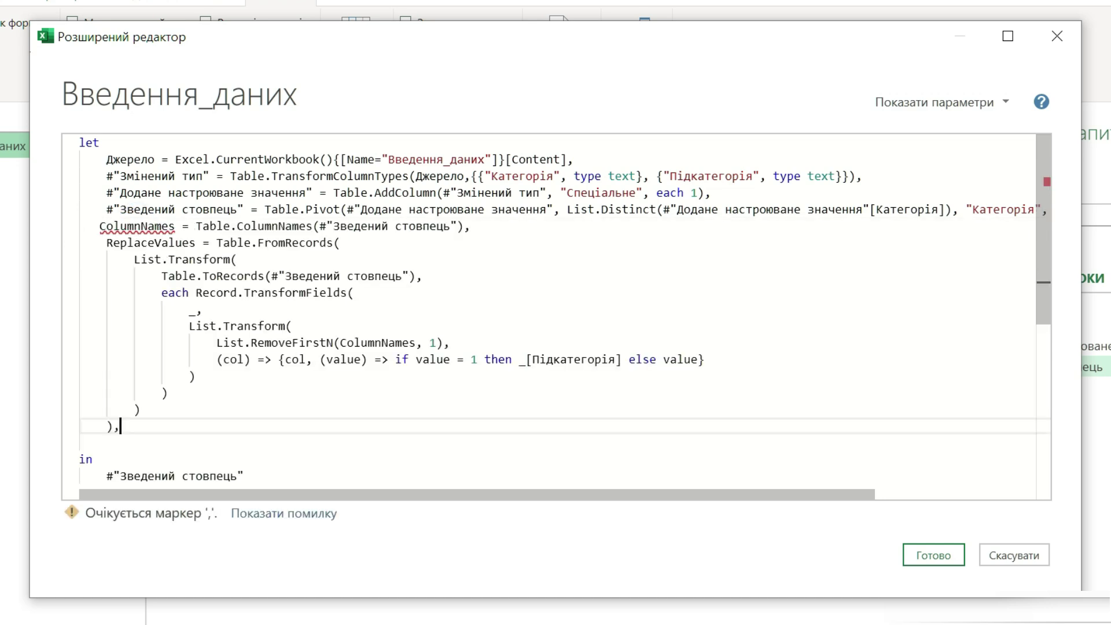
pyautogui.scroll(-1, 565, 308)
pyautogui.click(85, 174)
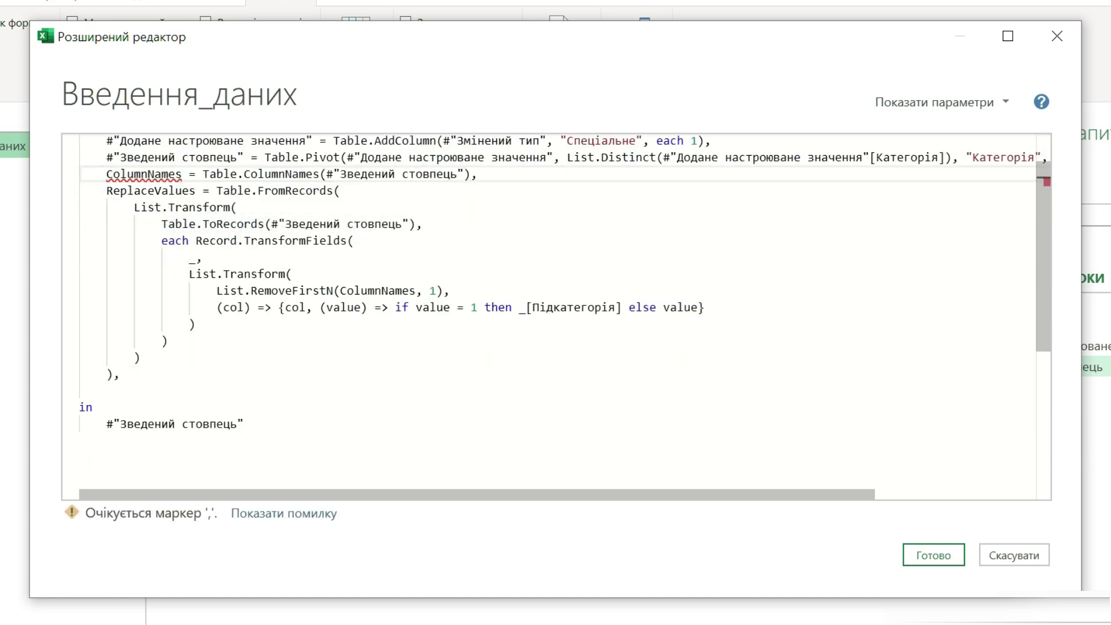
pyautogui.scroll(1, 565, 308)
# Make ReplaceValues the step the query returns after the in line.
pyautogui.scroll(-1, 565, 308)
pyautogui.moveTo(101, 425); pyautogui.dragTo(243, 425)
pyautogui.moveTo(106, 191); pyautogui.dragTo(182, 207)
pyautogui.doubleClick(110, 190)
pyautogui.hotkey('ctrl', 'c')
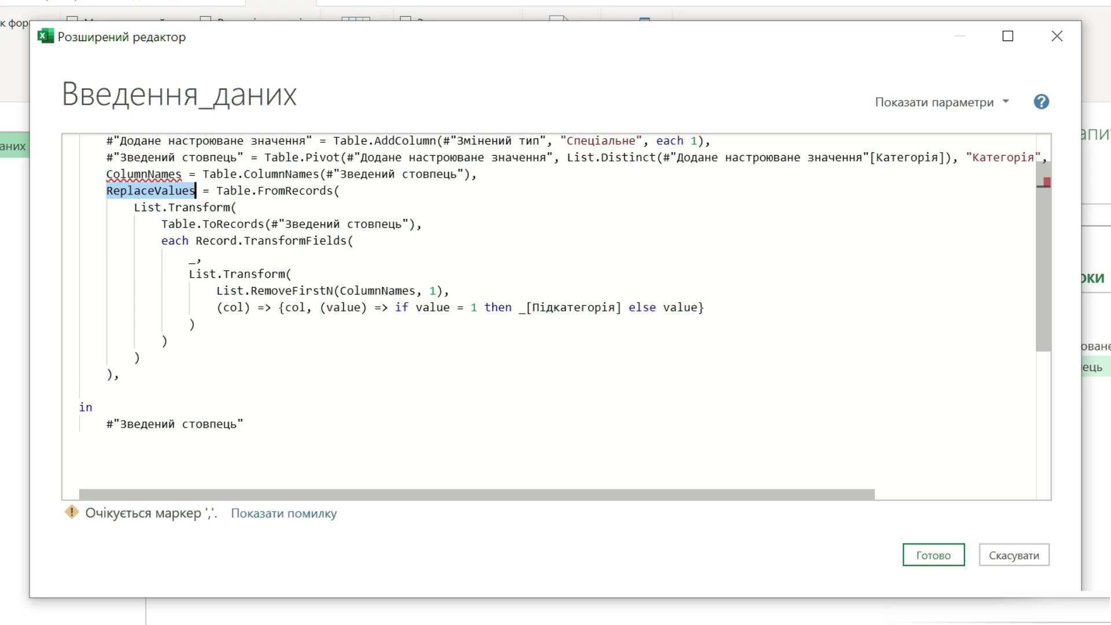
pyautogui.moveTo(106, 424); pyautogui.dragTo(243, 424)
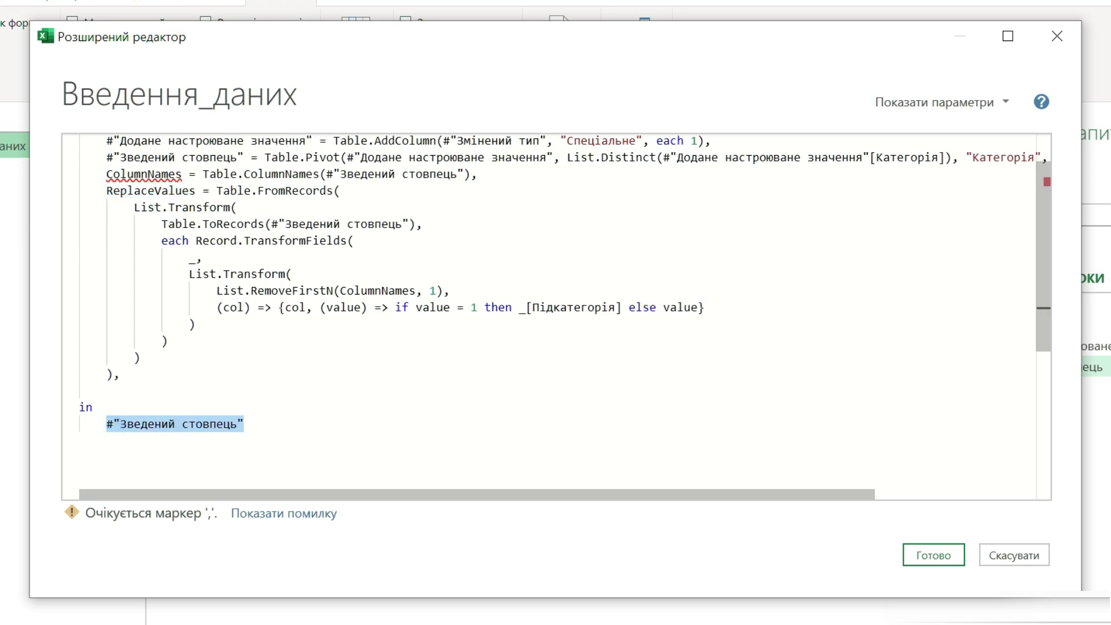
pyautogui.hotkey('ctrl', 'v')
# Fix the commas: remove the trailing one after the last step and add one after the pivot step.
pyautogui.click(119, 375)
pyautogui.press('BackSpace')
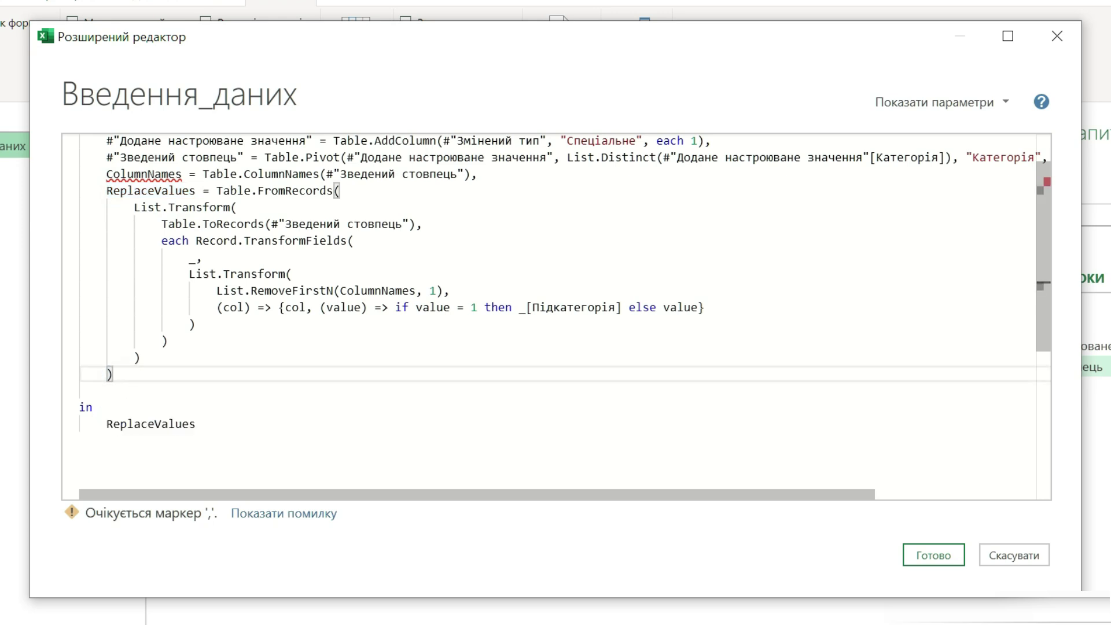
pyautogui.scroll(3, 754, 232)
pyautogui.click(754, 209)
pyautogui.hscroll(5, 586, 495)
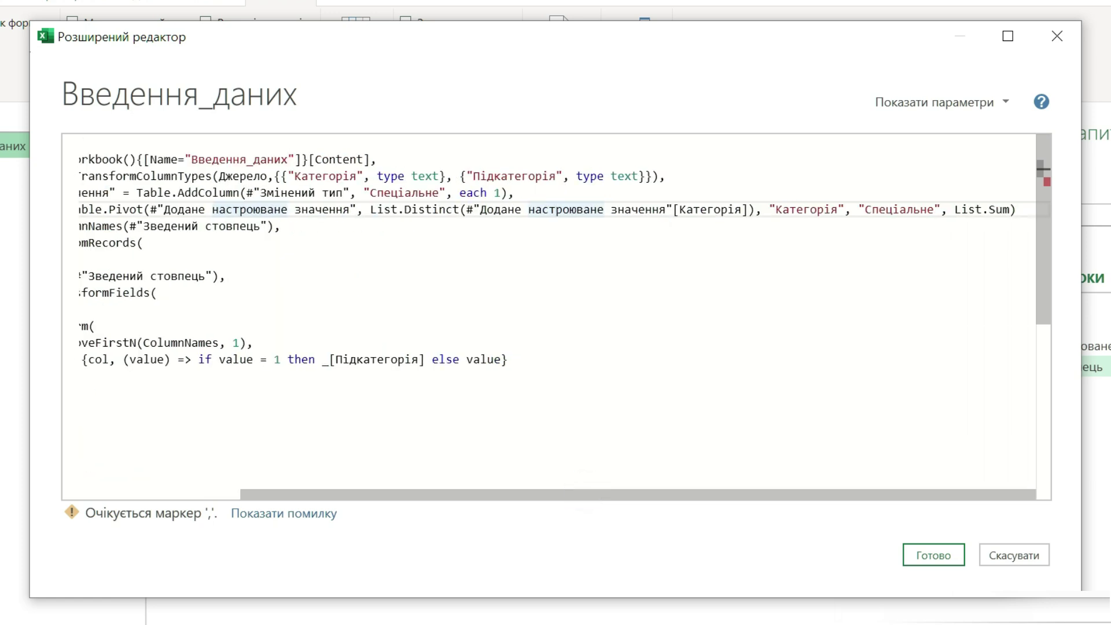
pyautogui.click(1017, 209)
pyautogui.write(',')
pyautogui.hscroll(-5, 556, 313)
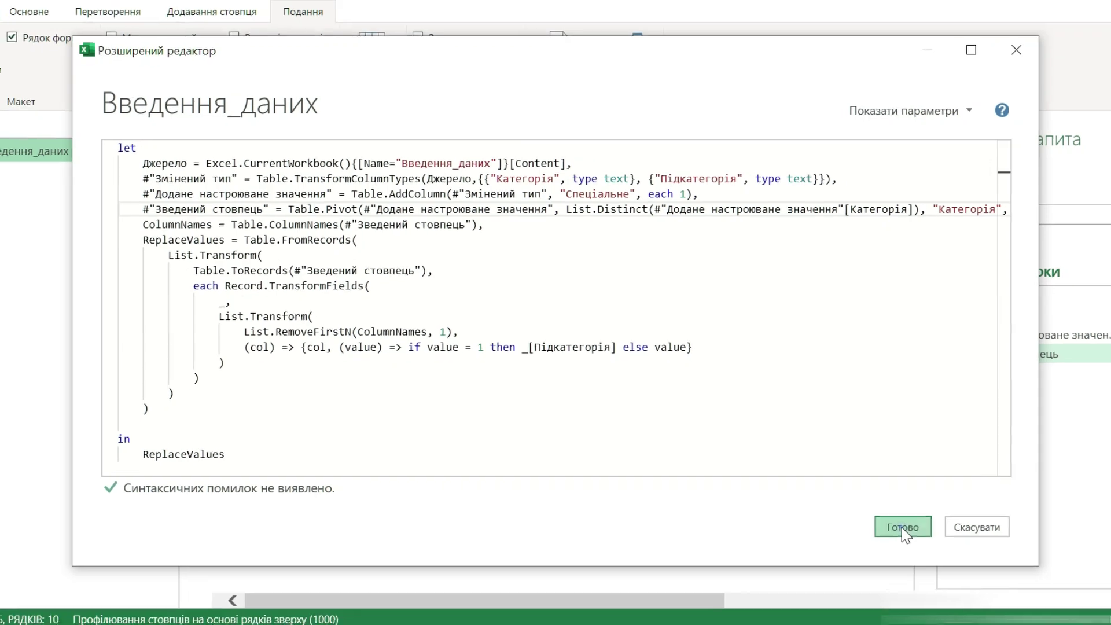
# Apply the edited code and confirm subcategories like Кава and Чай now appear under Напої.
pyautogui.click(934, 557)
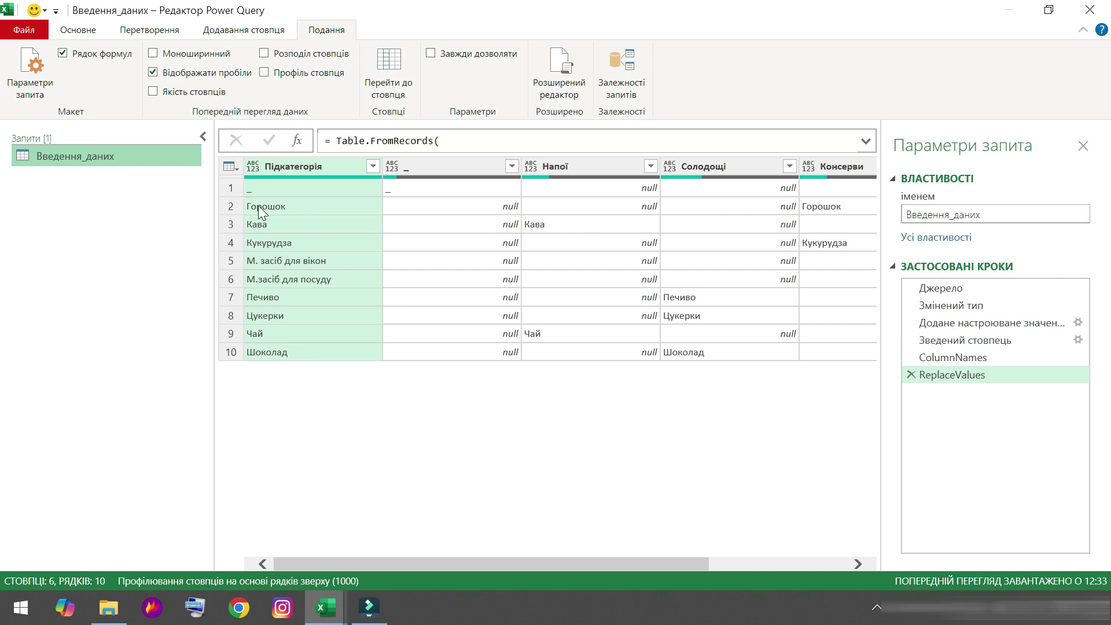
pyautogui.click(537, 224)
pyautogui.click(542, 332)
pyautogui.moveTo(596, 455)
pyautogui.mouseDown()
pyautogui.moveTo(662, 455)
pyautogui.moveTo(534, 441)
pyautogui.mouseUp()
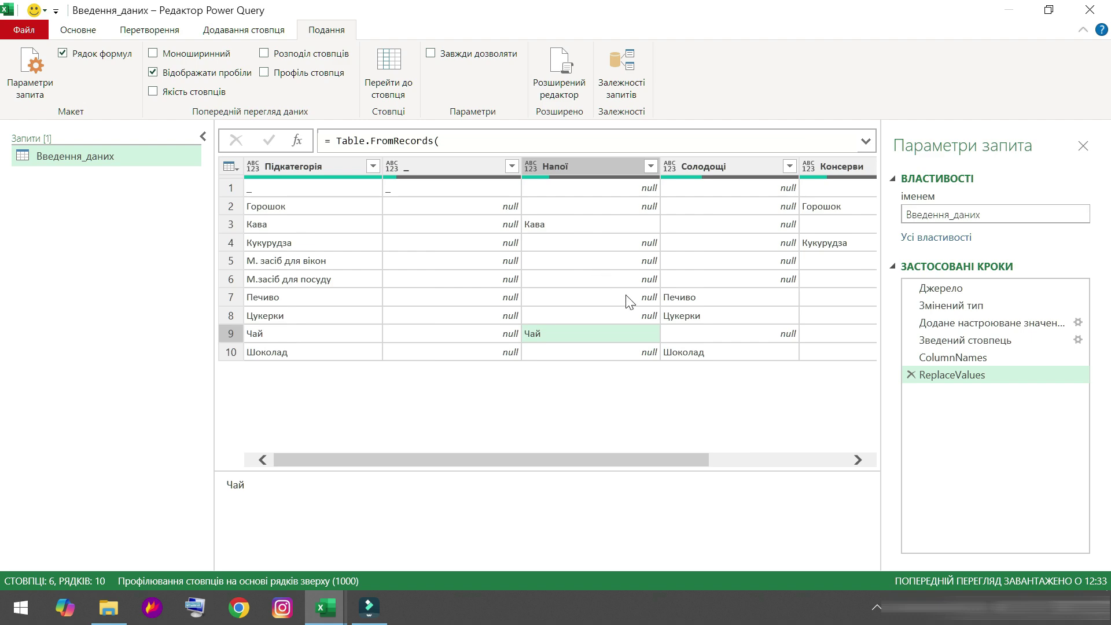
pyautogui.click(78, 29)
pyautogui.click(60, 94)
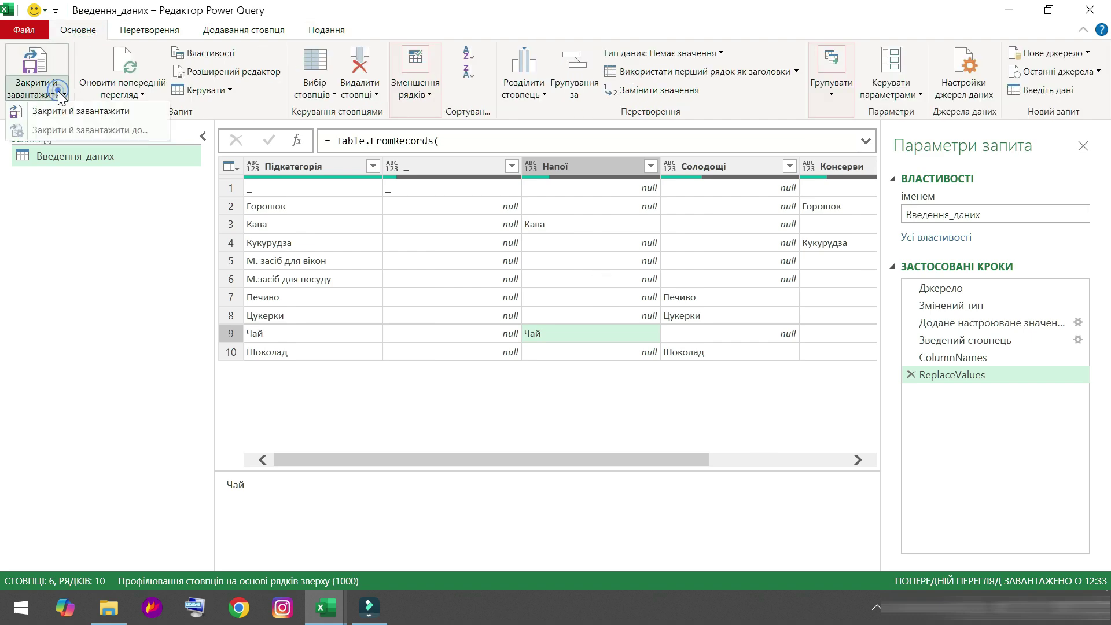
# Load the Введення_даних query as a table on the existing sheet at =Аркуш1!$F$1.
pyautogui.click(69, 111)
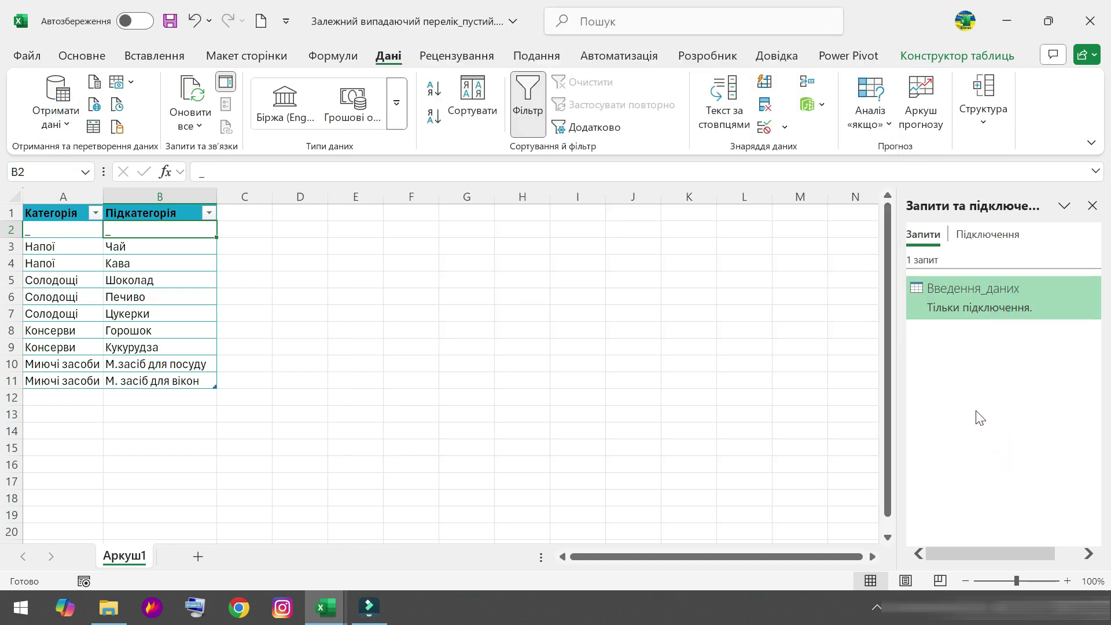
pyautogui.rightClick(967, 296)
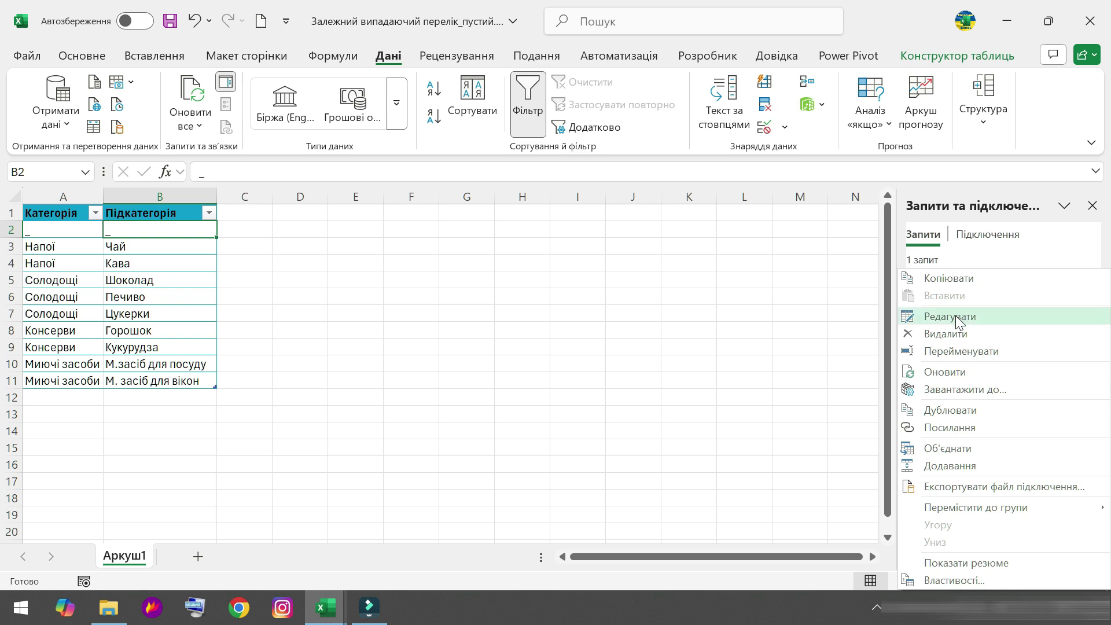
pyautogui.click(975, 390)
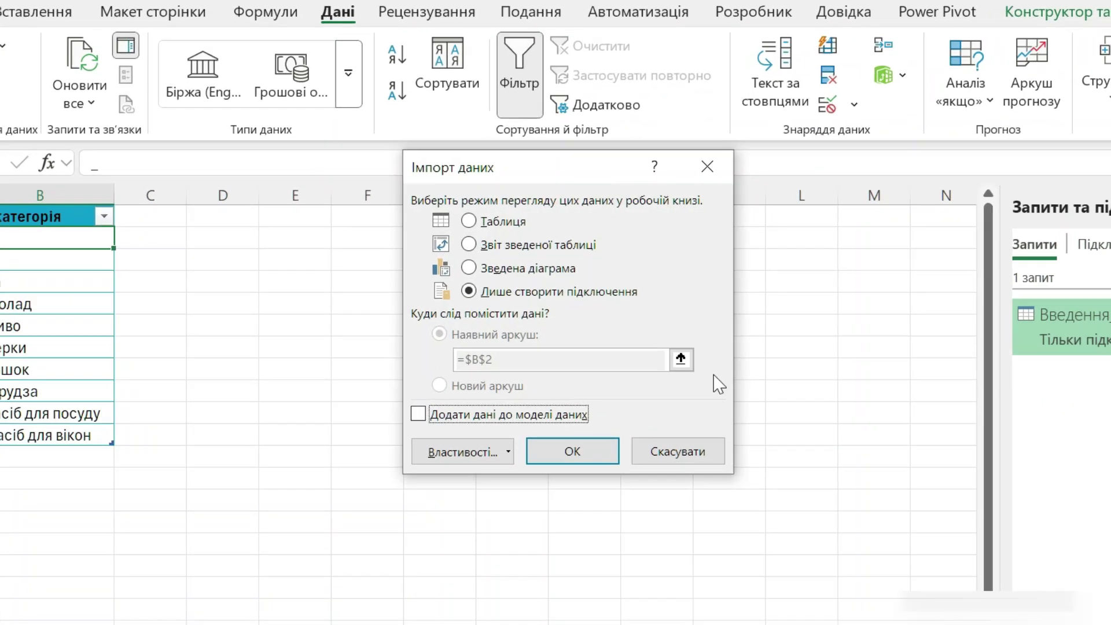
pyautogui.click(496, 217)
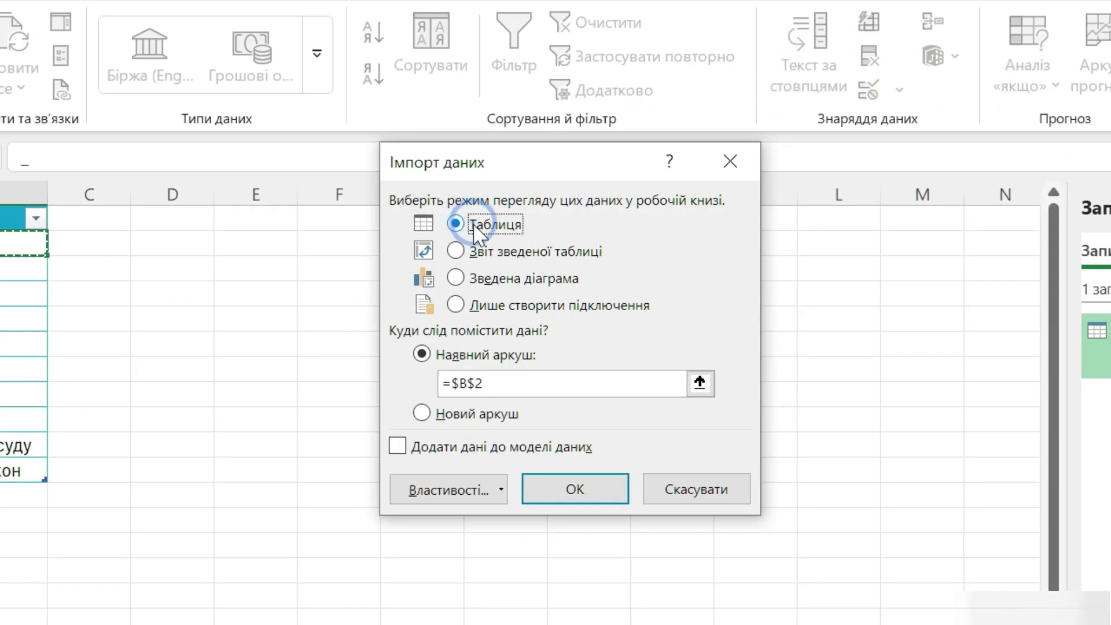
pyautogui.click(700, 384)
pyautogui.click(327, 220)
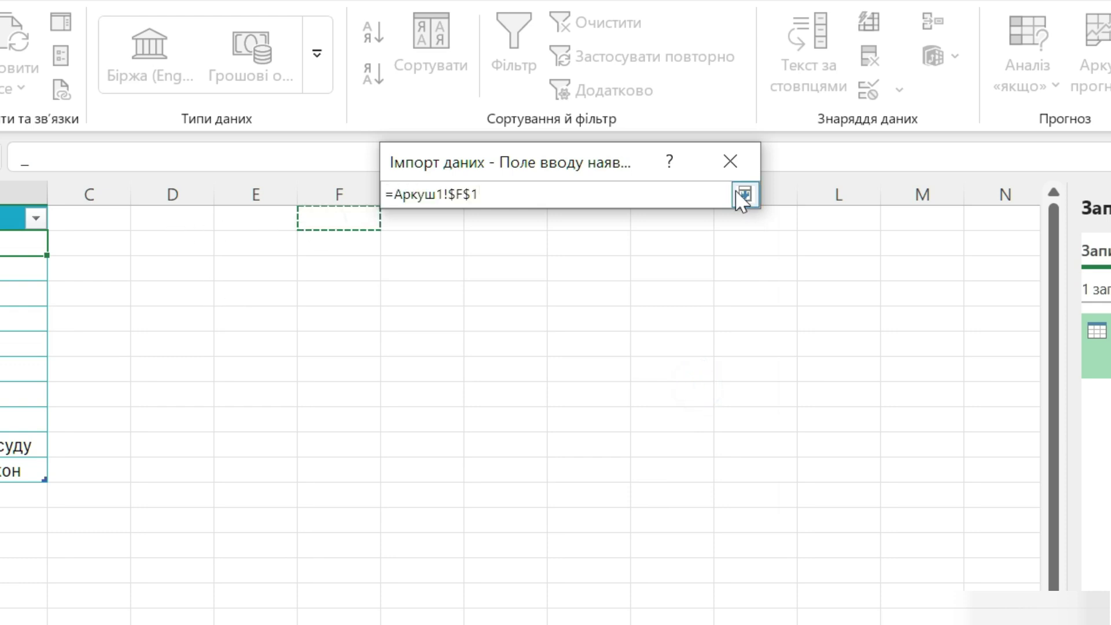
pyautogui.click(745, 194)
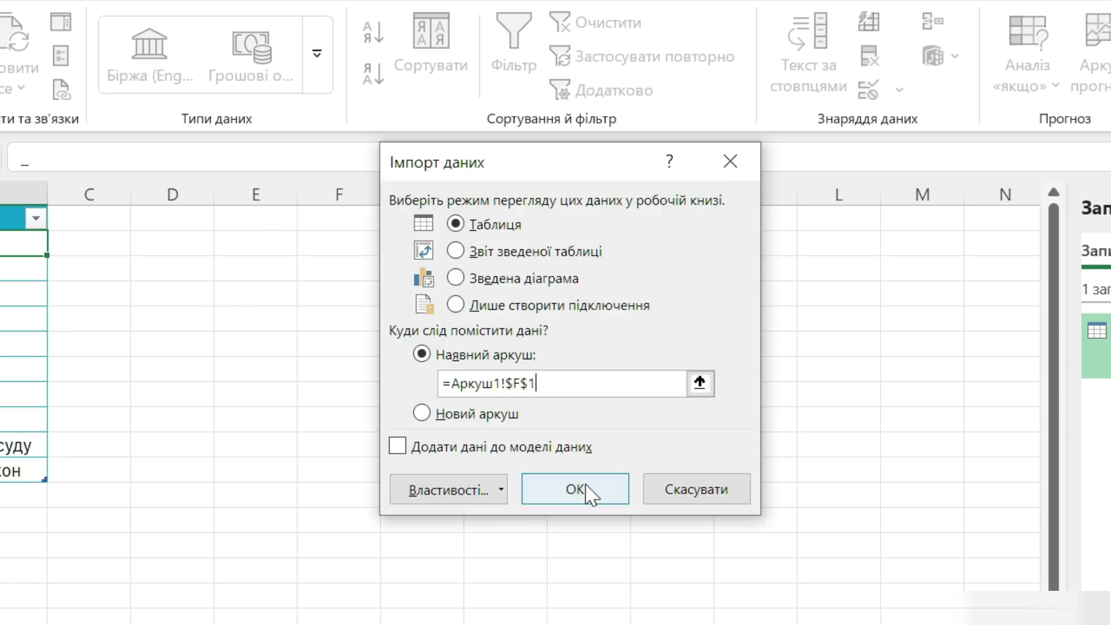
pyautogui.click(579, 491)
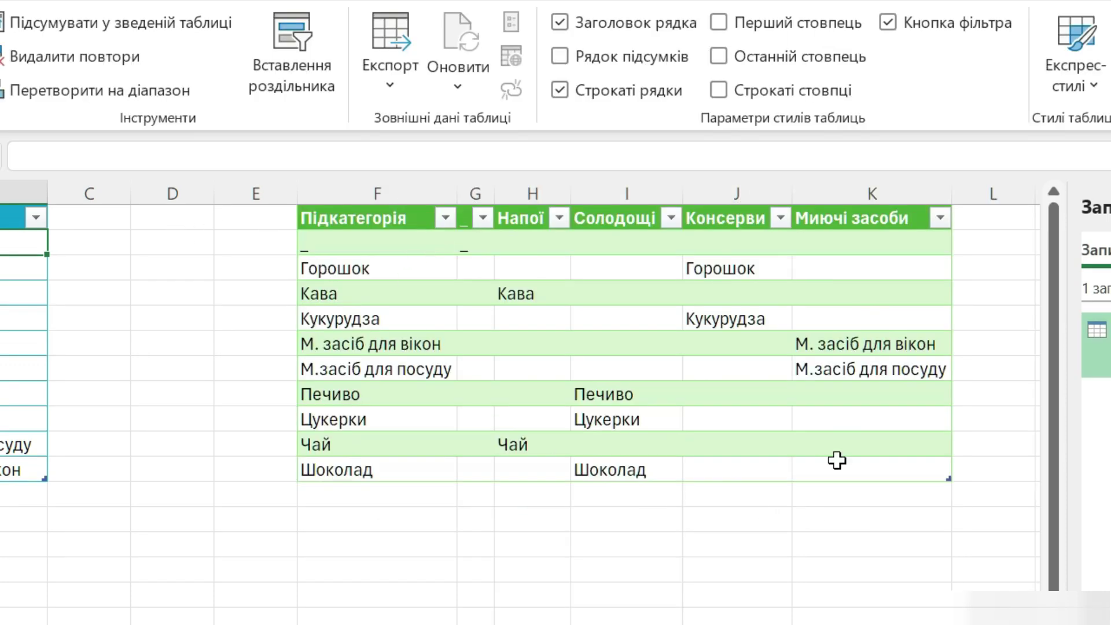
pyautogui.click(369, 219)
pyautogui.hotkey('ctrl', 'a')
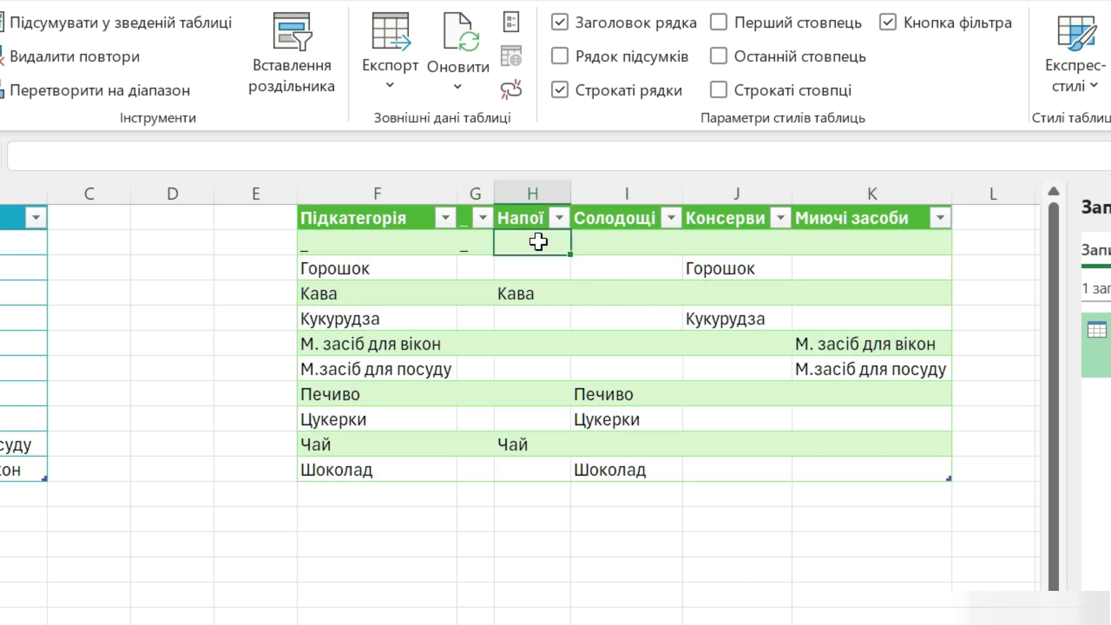
pyautogui.moveTo(539, 242); pyautogui.dragTo(614, 264)
pyautogui.moveTo(818, 244); pyautogui.dragTo(821, 318)
pyautogui.moveTo(828, 394); pyautogui.dragTo(702, 472)
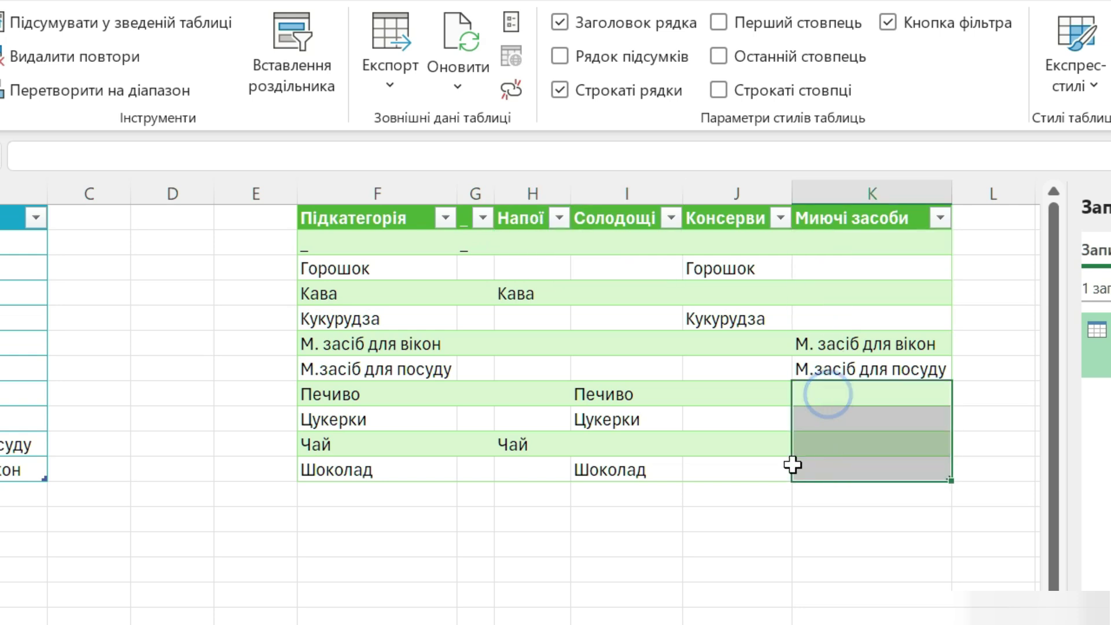
pyautogui.hotkey('ctrl', 'z')
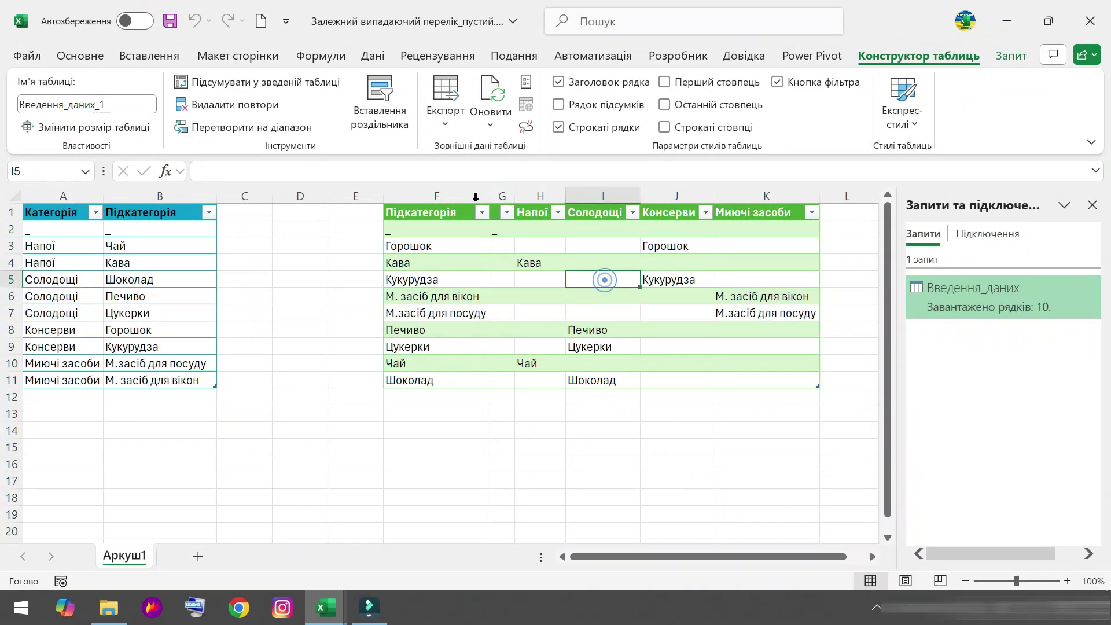
pyautogui.moveTo(502, 193); pyautogui.dragTo(746, 216)
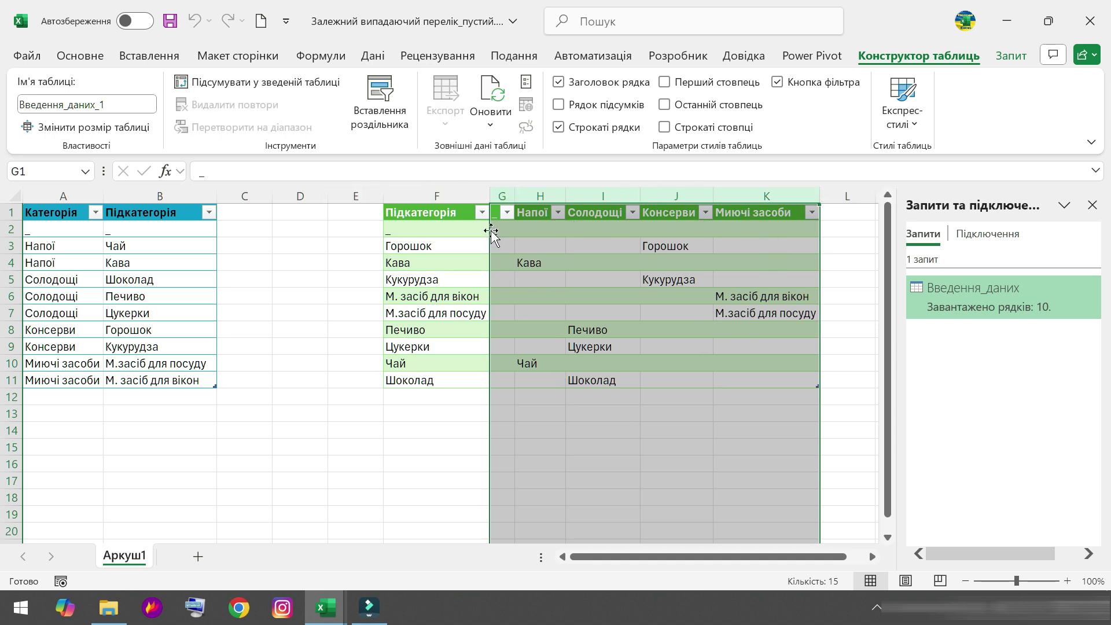
pyautogui.press('Down')
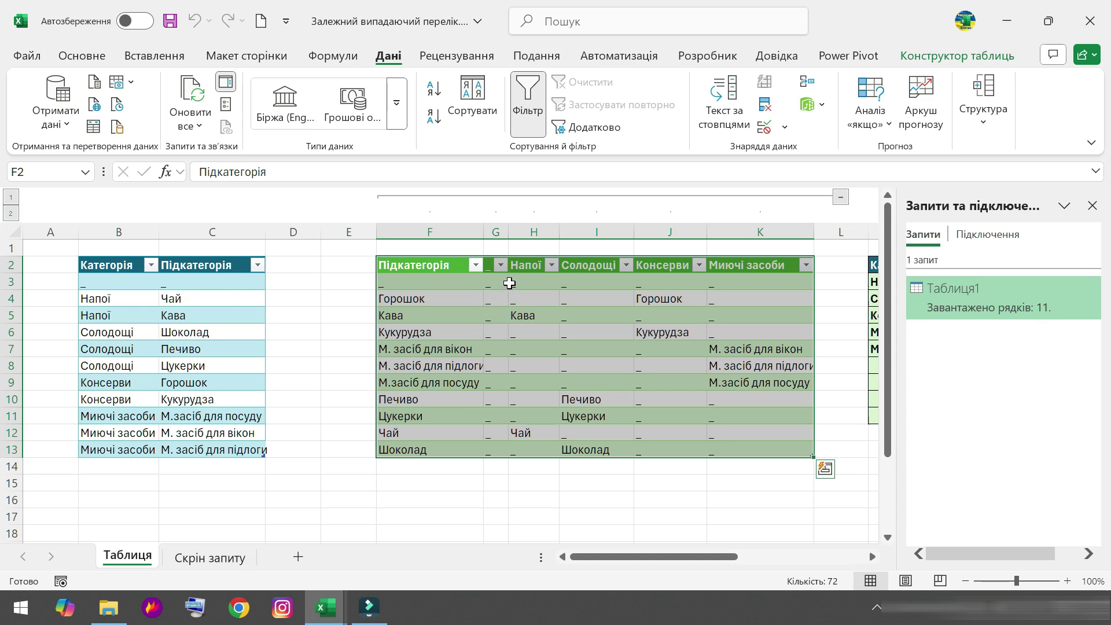
# Copy the Замінене значення line that replaces nulls with "_" from Таблиця1's code, then return to the other workbook.
pyautogui.rightClick(988, 293)
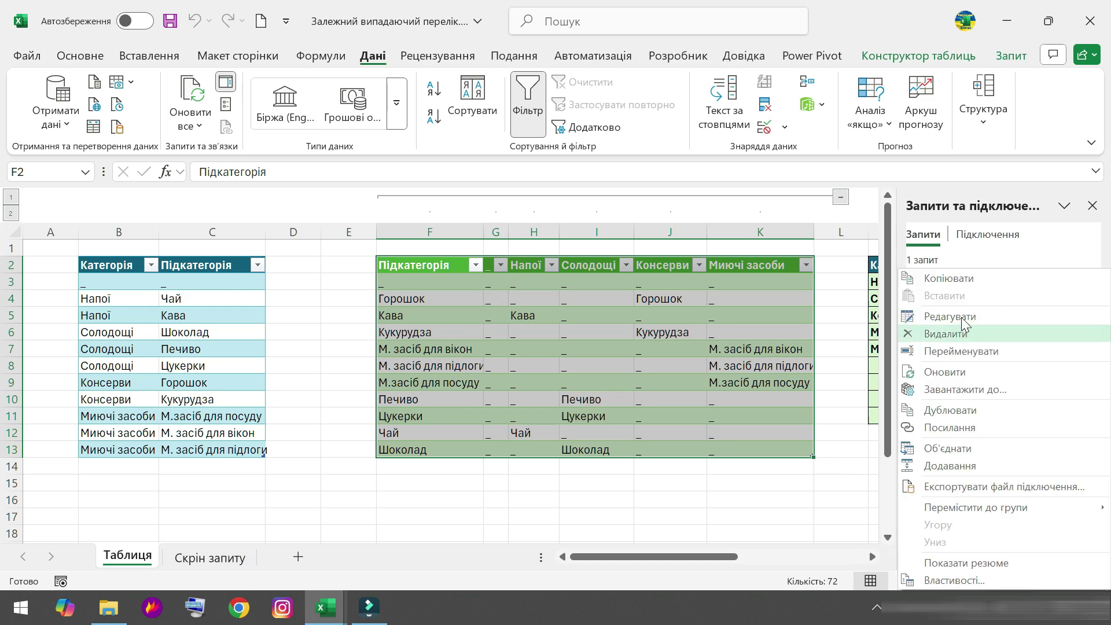
pyautogui.click(943, 327)
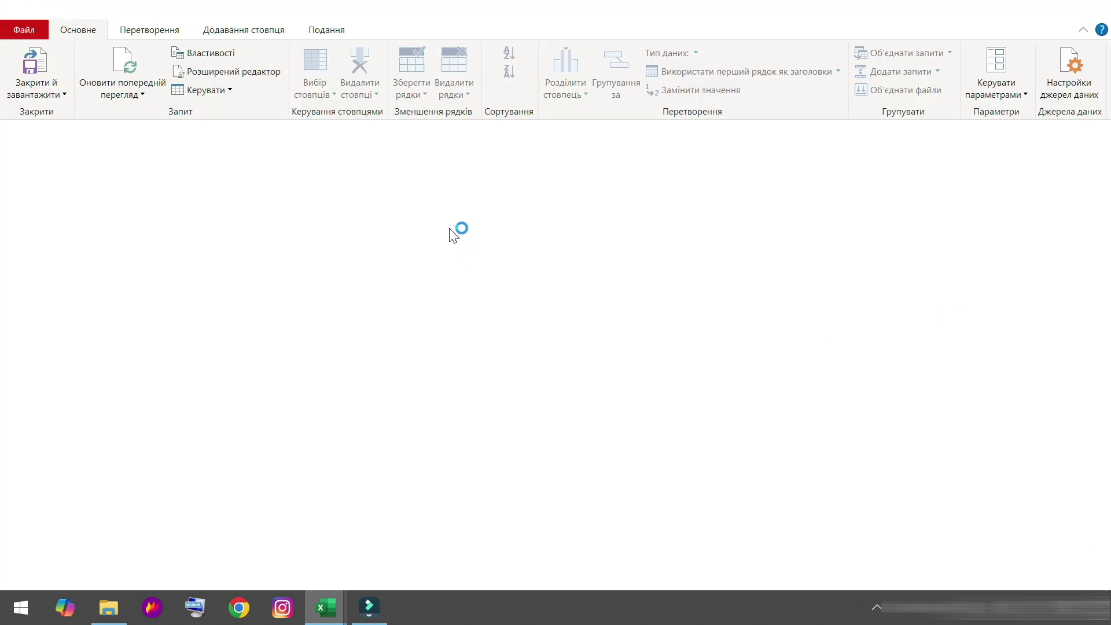
pyautogui.click(326, 30)
pyautogui.click(562, 71)
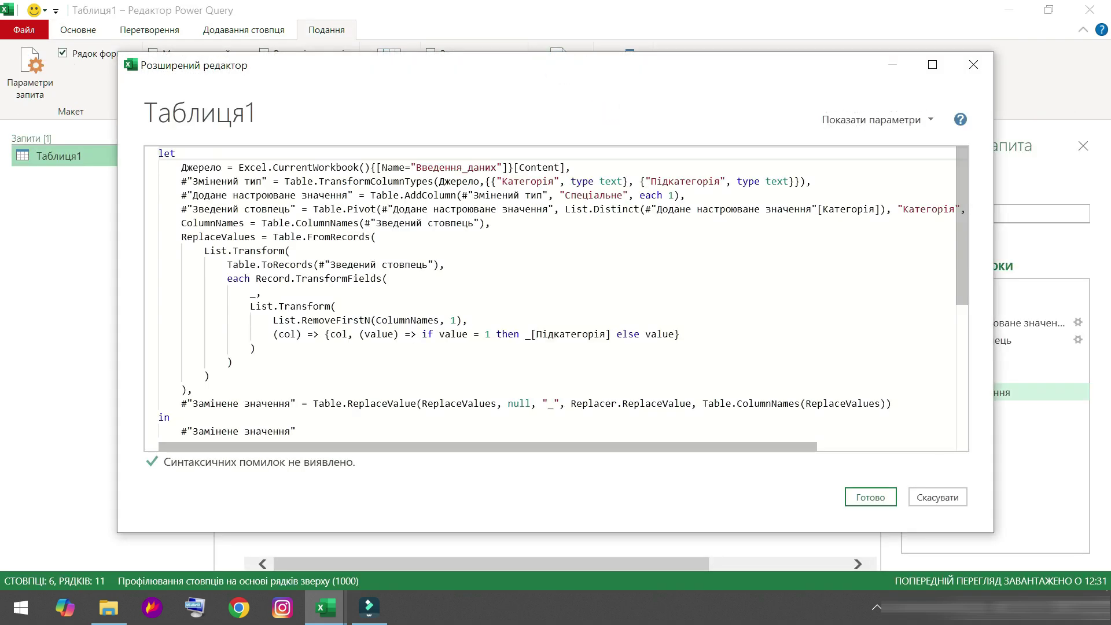
pyautogui.moveTo(157, 404); pyautogui.dragTo(892, 403)
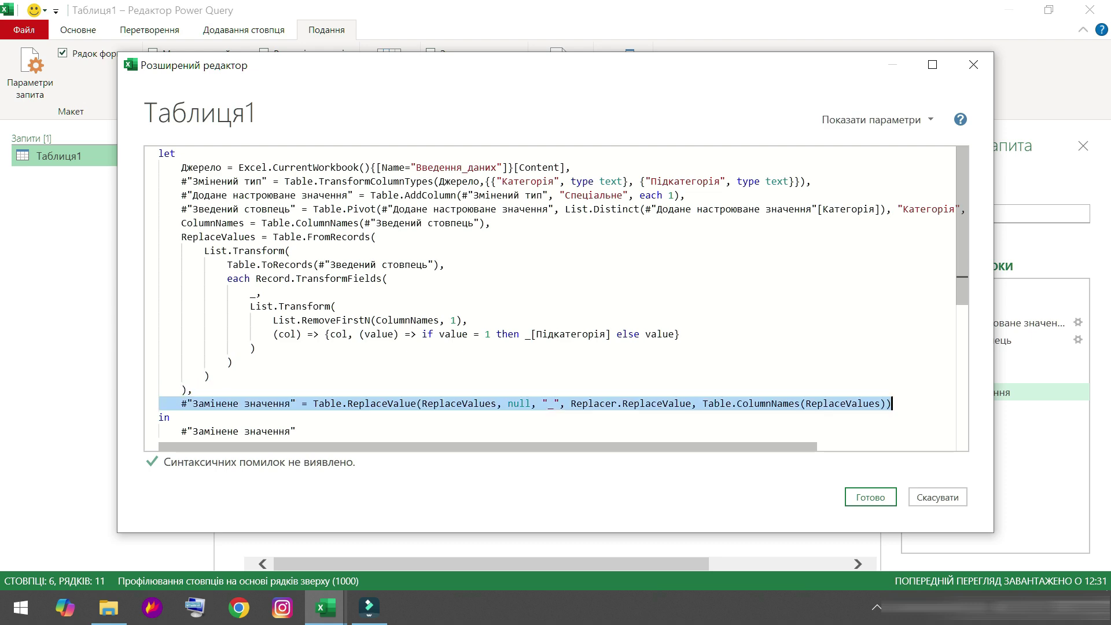
pyautogui.click(934, 496)
pyautogui.click(1090, 10)
pyautogui.moveTo(325, 608)
pyautogui.click(435, 542)
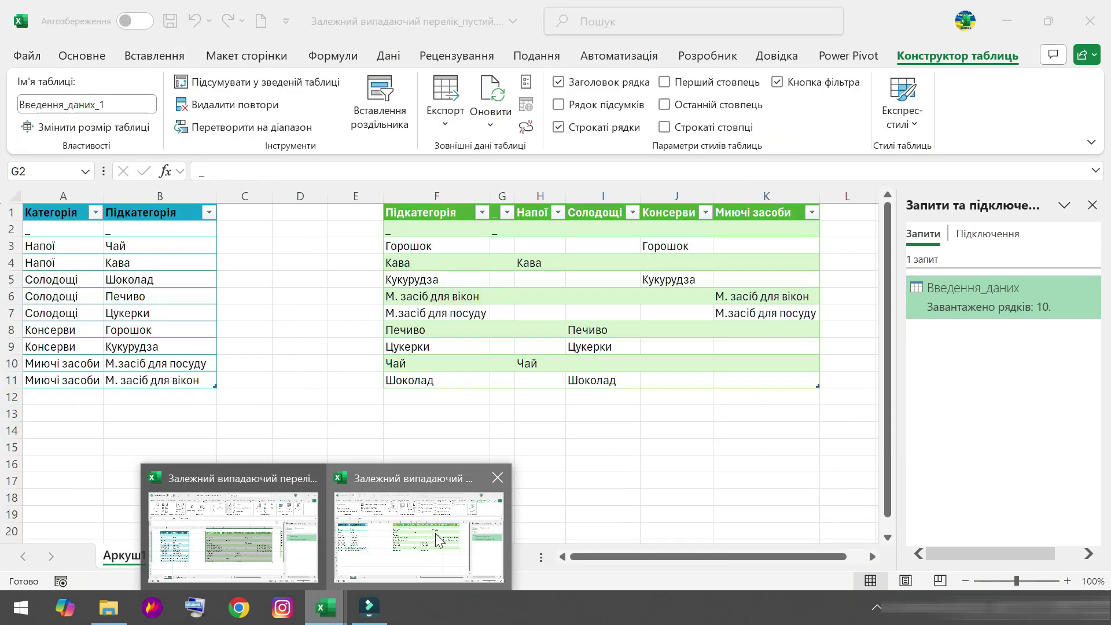
# Add a comma after ReplaceValues and paste the null-to-"_" Table.ReplaceValue step on a new line.
pyautogui.rightClick(987, 311)
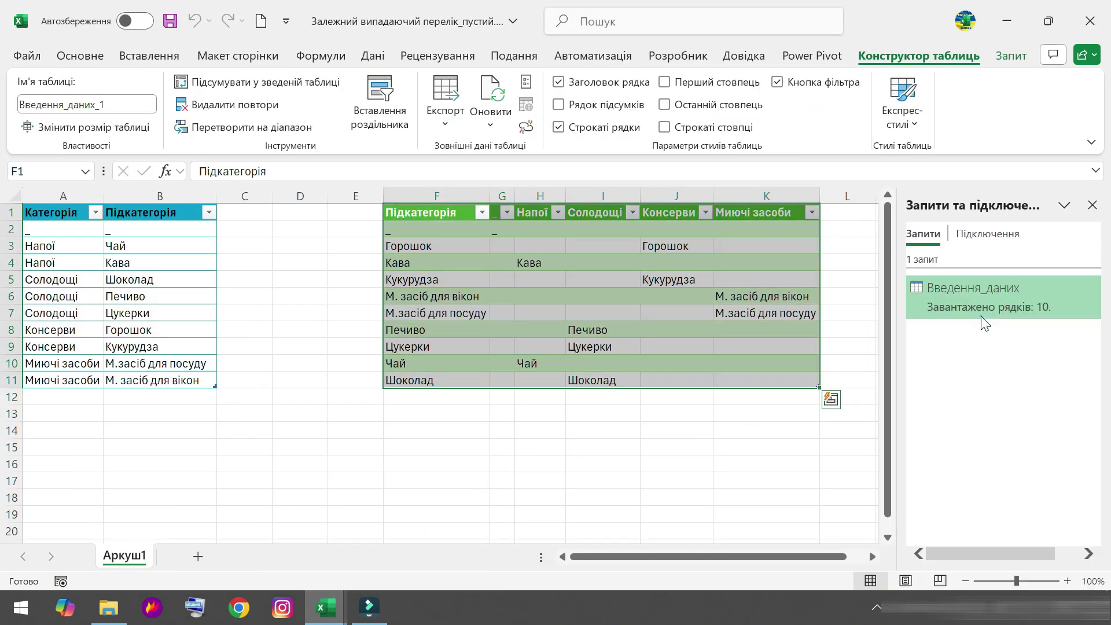
pyautogui.click(982, 316)
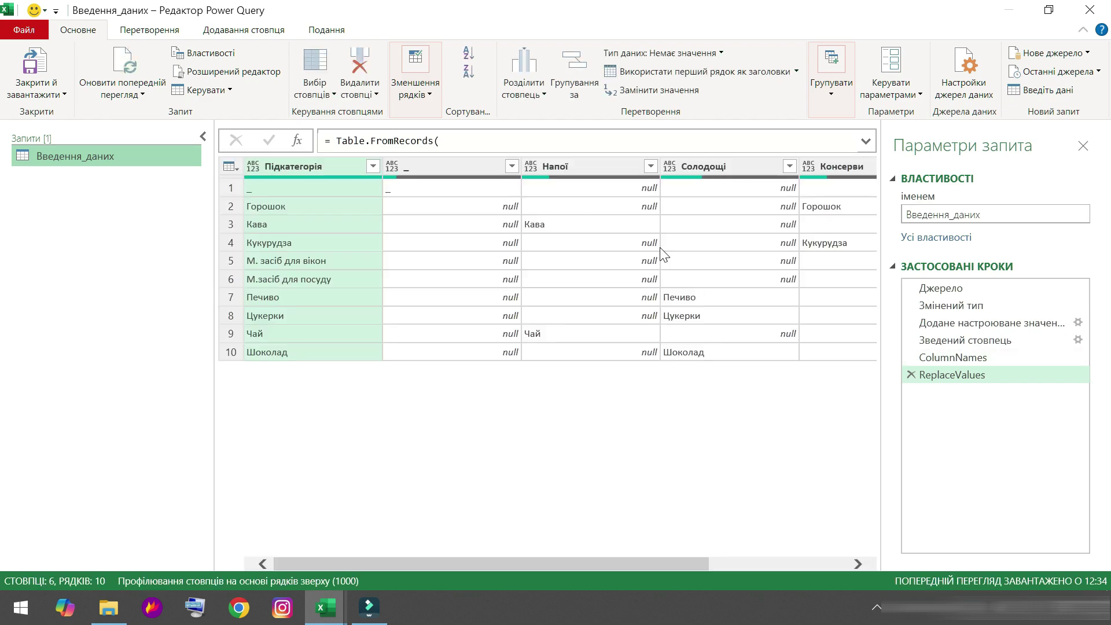
pyautogui.click(327, 30)
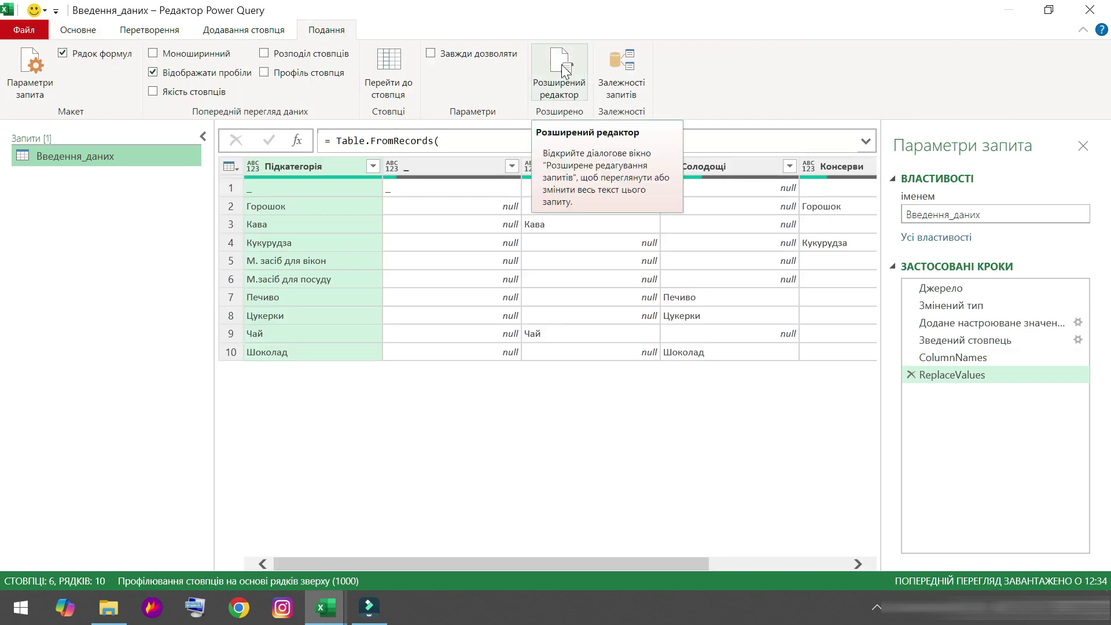
pyautogui.click(559, 72)
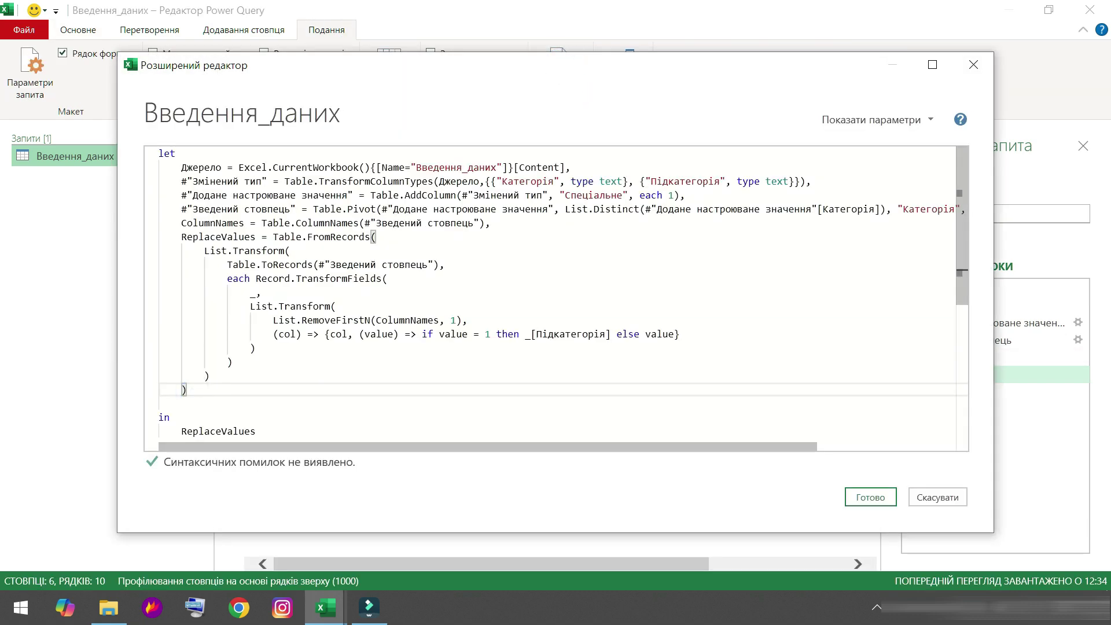
pyautogui.write(',')
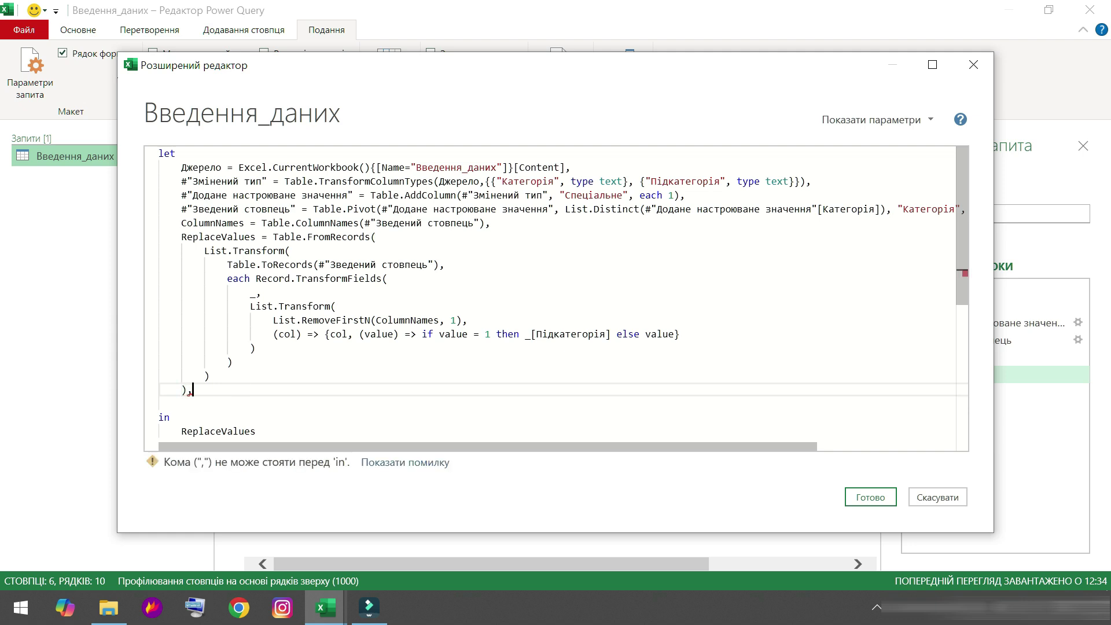
pyautogui.press('Return')
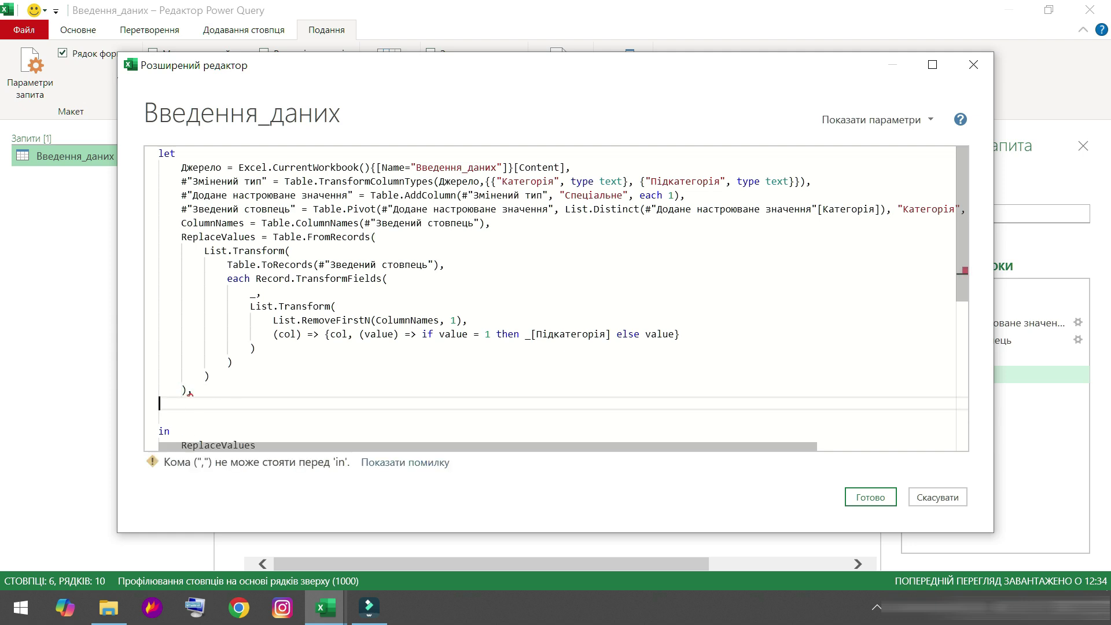
pyautogui.write('#"Замінене значення" = Table.ReplaceValue(ReplaceValues, null, "_", Replacer.ReplaceValue, Table.ColumnNames(ReplaceValues))')
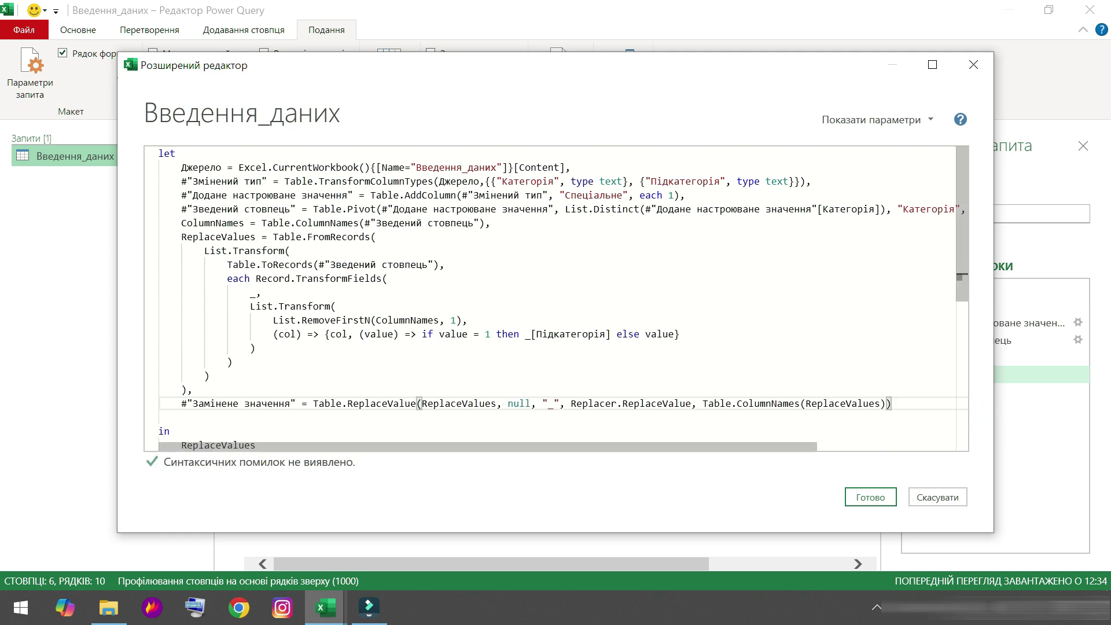
# Return #"Замінене значення" as the query's result instead of ReplaceValues and apply the code.
pyautogui.scroll(-1, 556, 298)
pyautogui.scroll(-1, 555, 298)
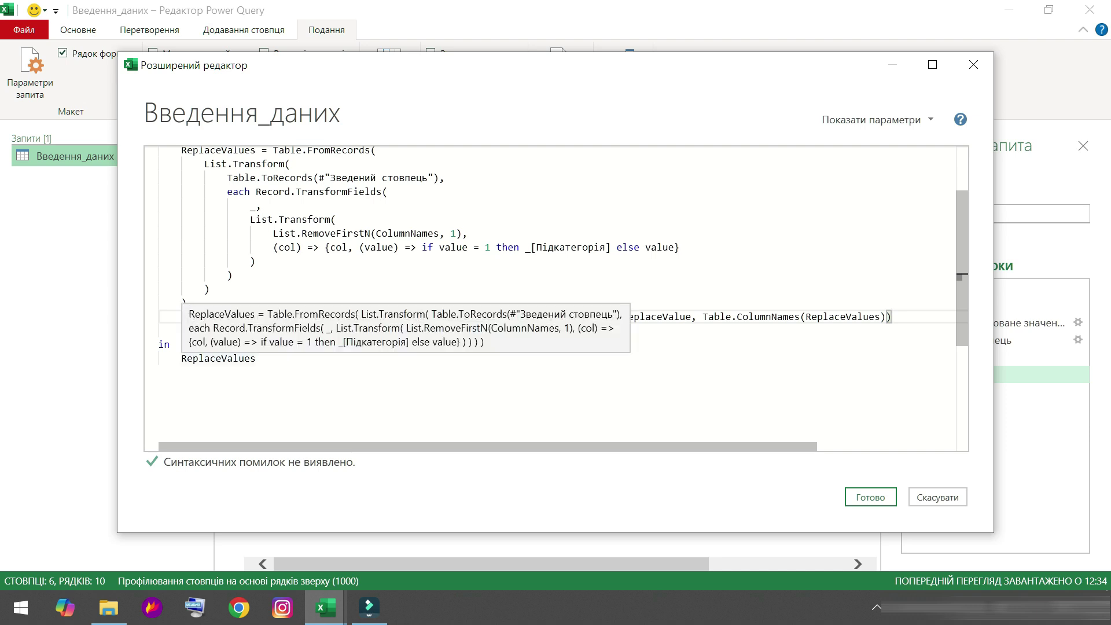
pyautogui.moveTo(181, 317); pyautogui.dragTo(296, 317)
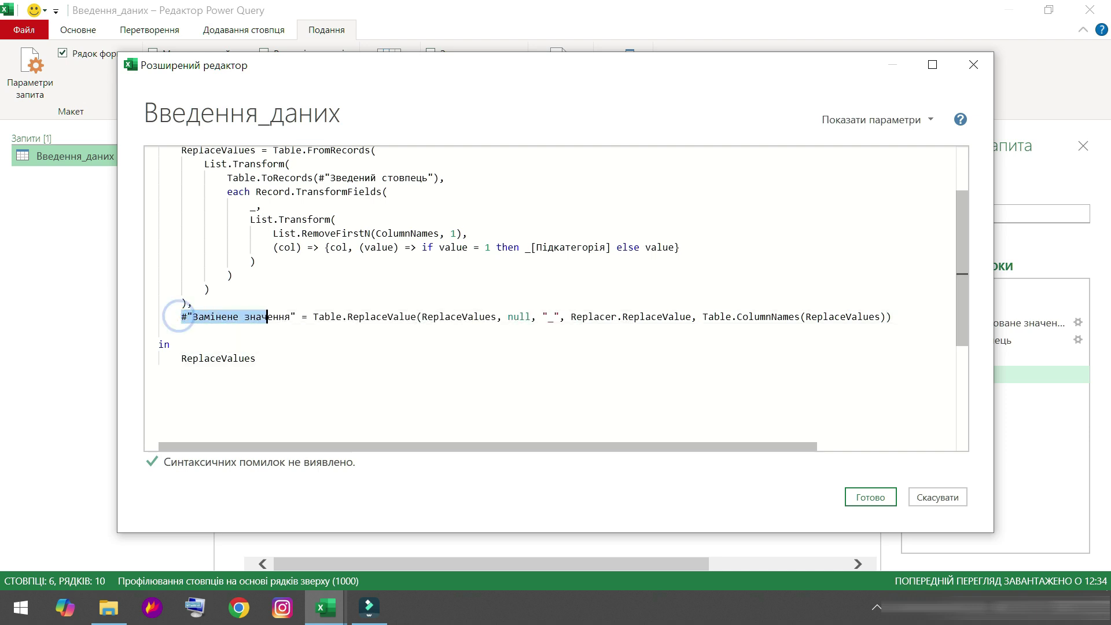
pyautogui.moveTo(181, 358); pyautogui.dragTo(256, 358)
pyautogui.write('#"Замінене значення"')
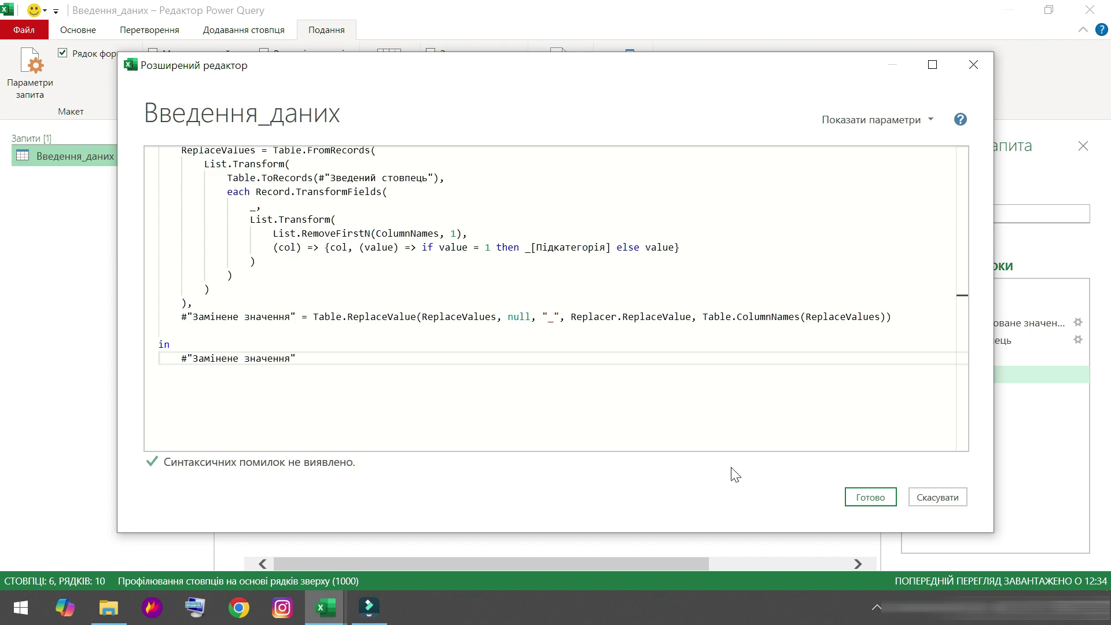
pyautogui.click(871, 498)
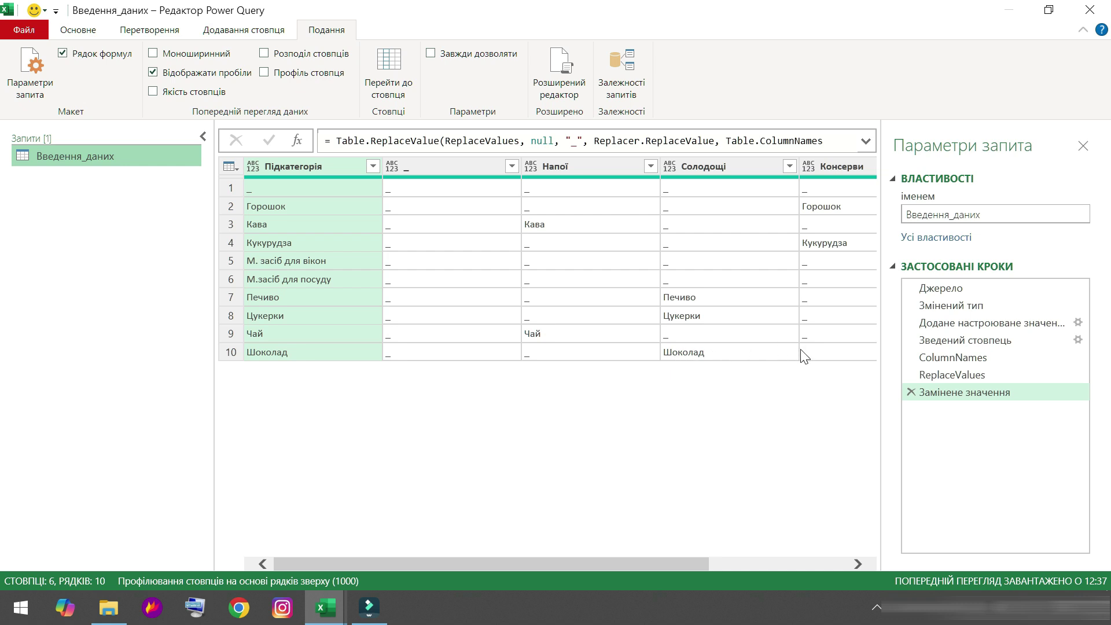
# Check the "_" replacement value and load the updated query back to the sheet.
pyautogui.doubleClick(574, 140)
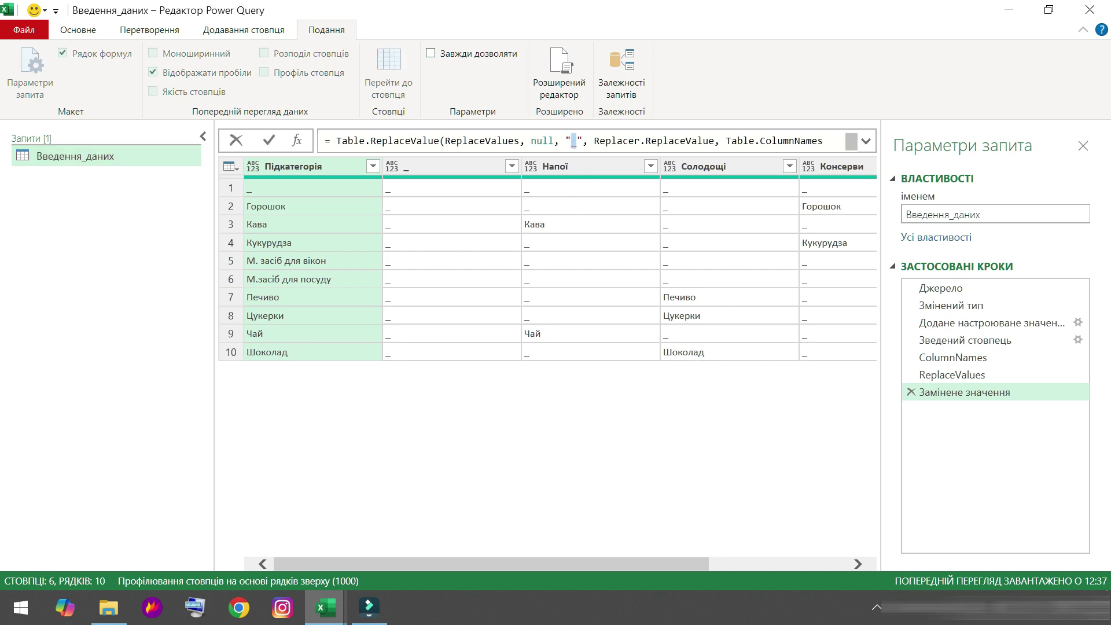
pyautogui.click(97, 32)
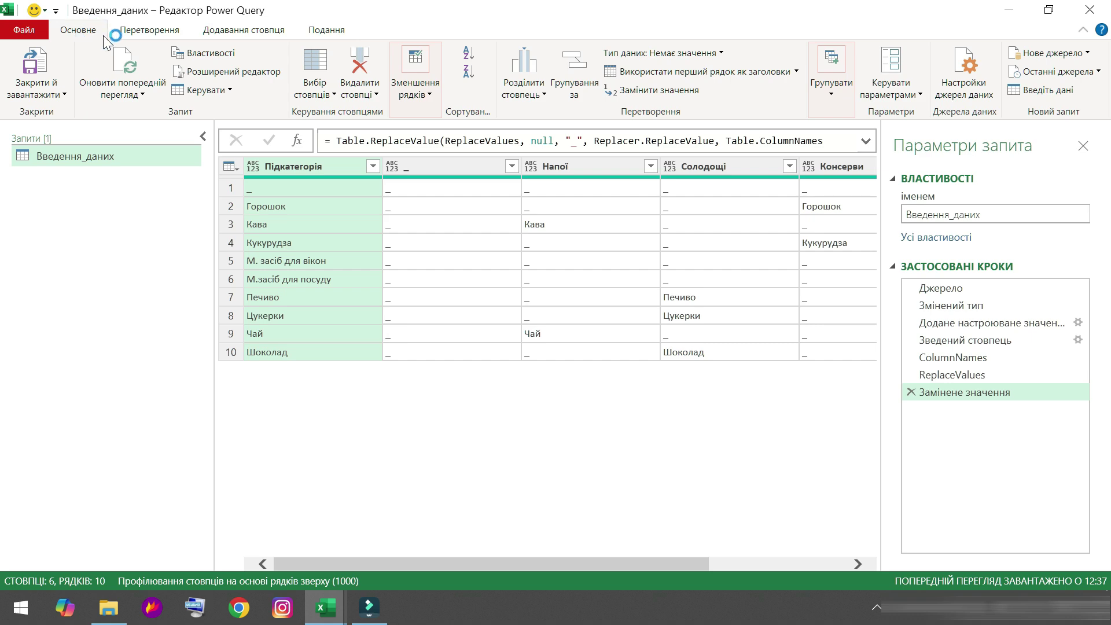
pyautogui.click(41, 60)
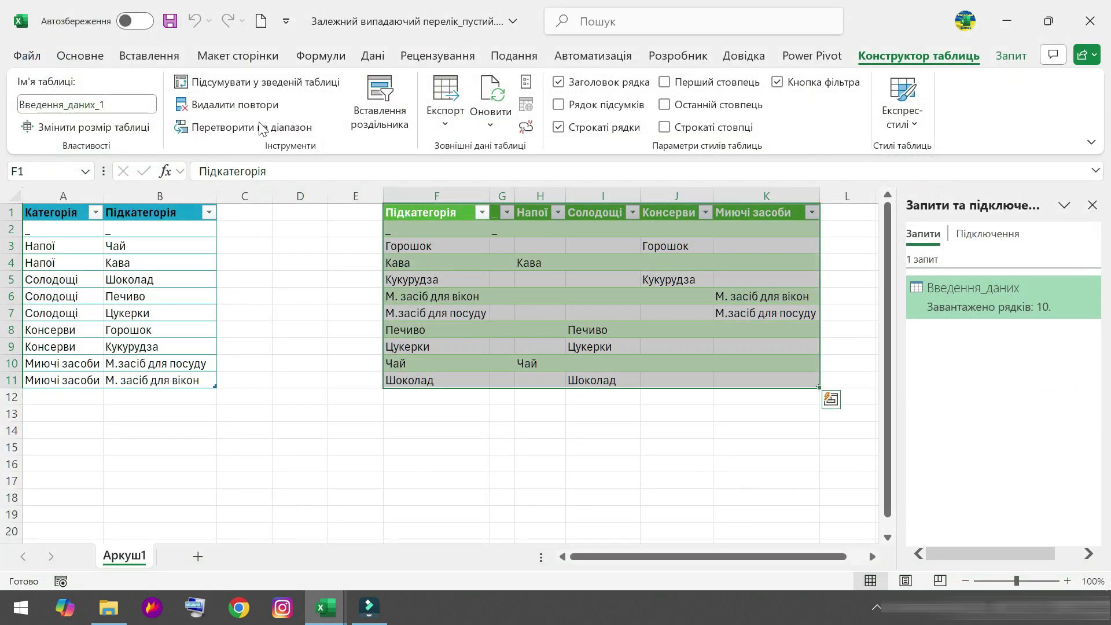
# Verify the F1:K11 table and source row 2 (A2, B2) now show "_" where cells were empty.
pyautogui.moveTo(498, 230)
pyautogui.mouseDown()
pyautogui.moveTo(778, 356)
pyautogui.moveTo(782, 376)
pyautogui.mouseUp()
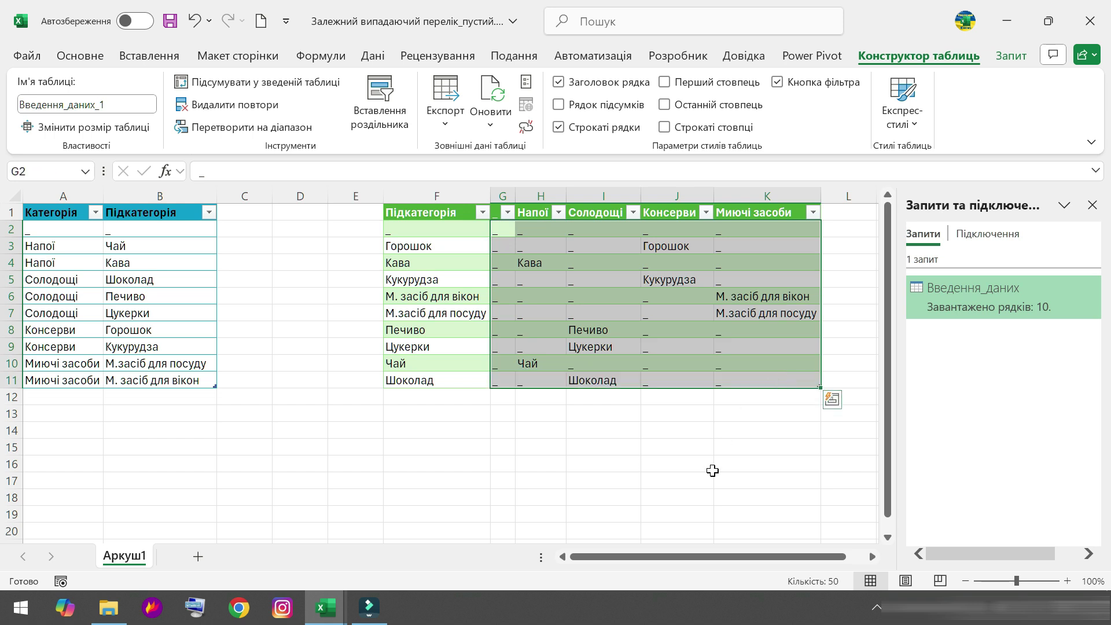
pyautogui.moveTo(678, 558); pyautogui.dragTo(718, 561)
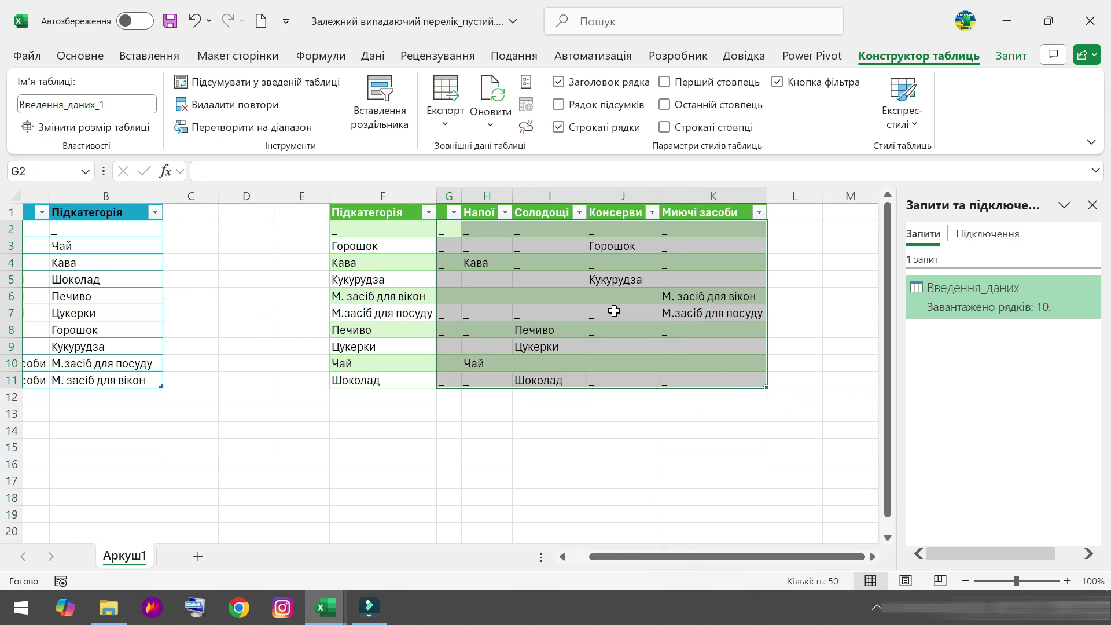
pyautogui.moveTo(615, 296)
pyautogui.mouseDown()
pyautogui.moveTo(618, 313)
pyautogui.moveTo(567, 313)
pyautogui.mouseUp()
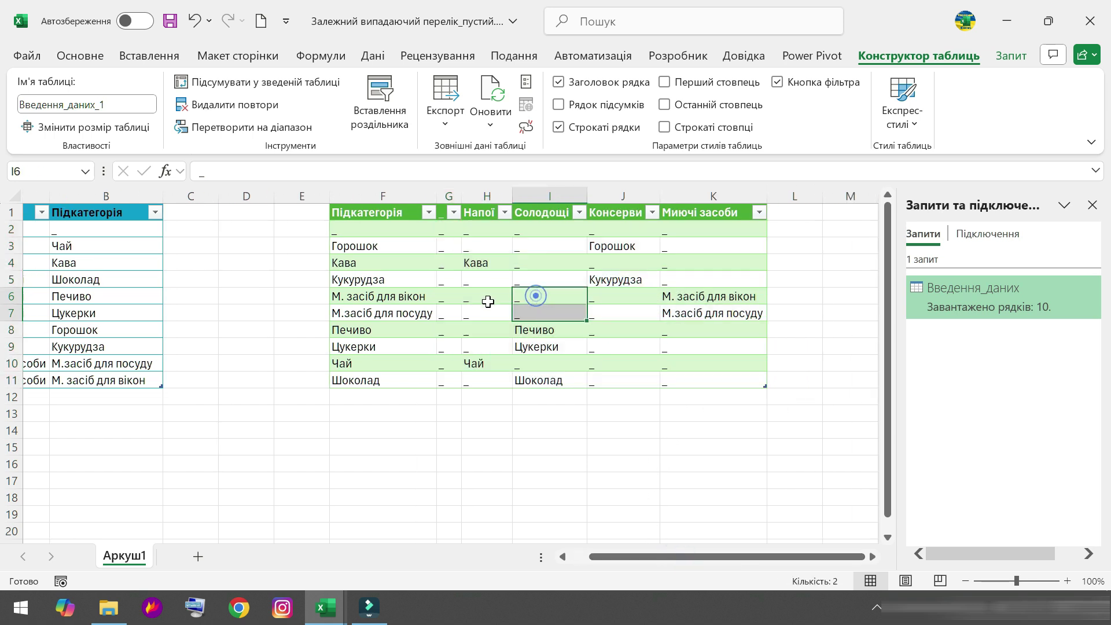
pyautogui.moveTo(483, 298); pyautogui.dragTo(485, 313)
pyautogui.moveTo(726, 557); pyautogui.dragTo(706, 557)
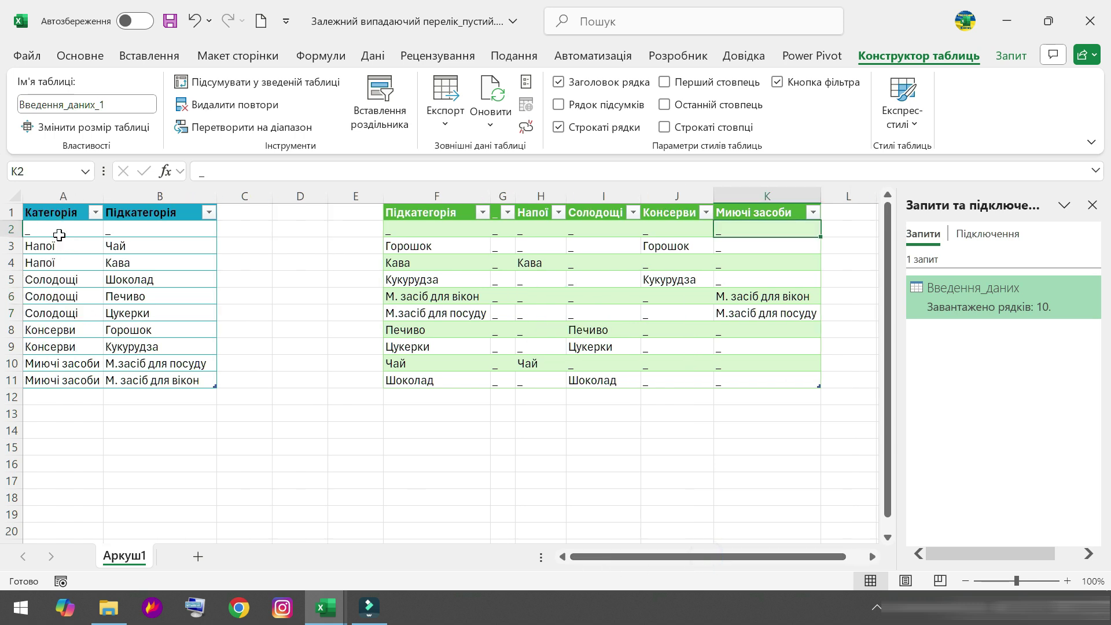
pyautogui.moveTo(116, 235); pyautogui.dragTo(98, 232)
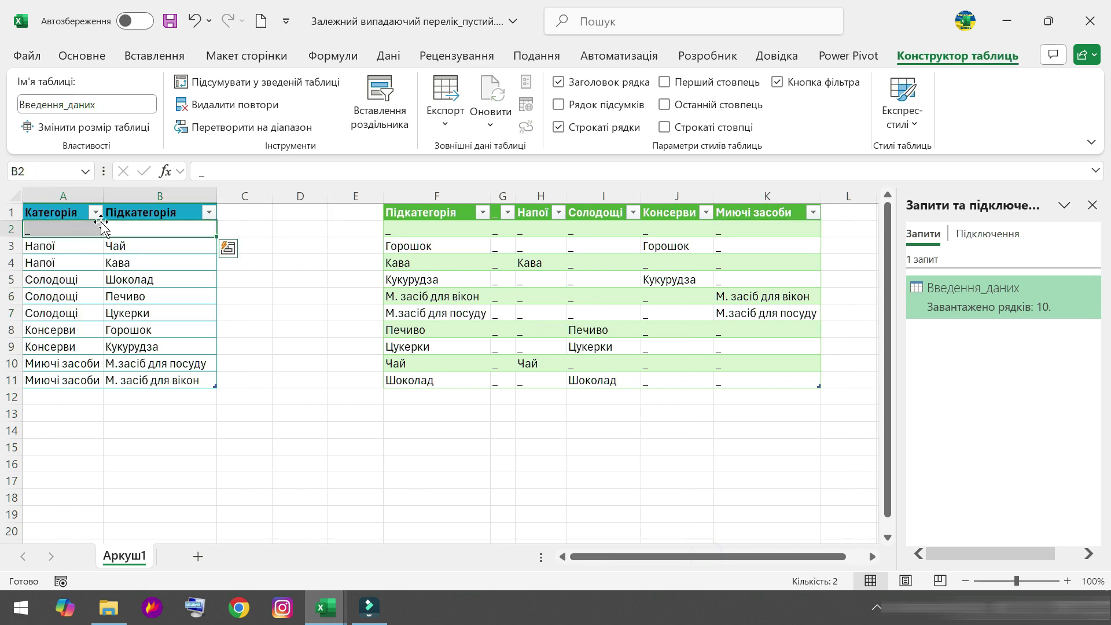
pyautogui.click(71, 231)
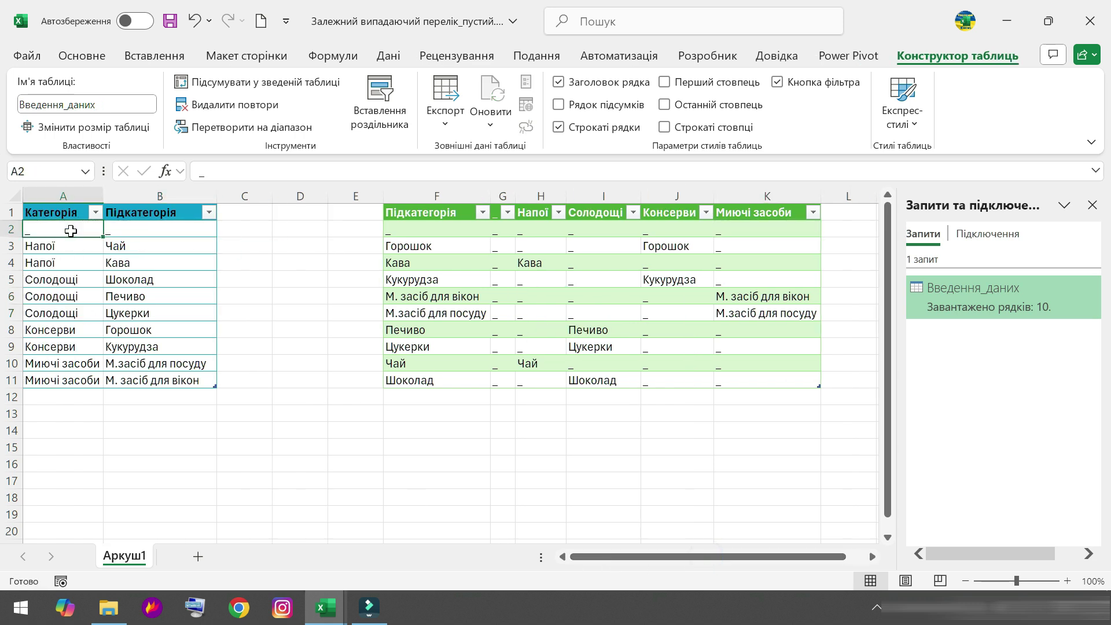
pyautogui.click(143, 230)
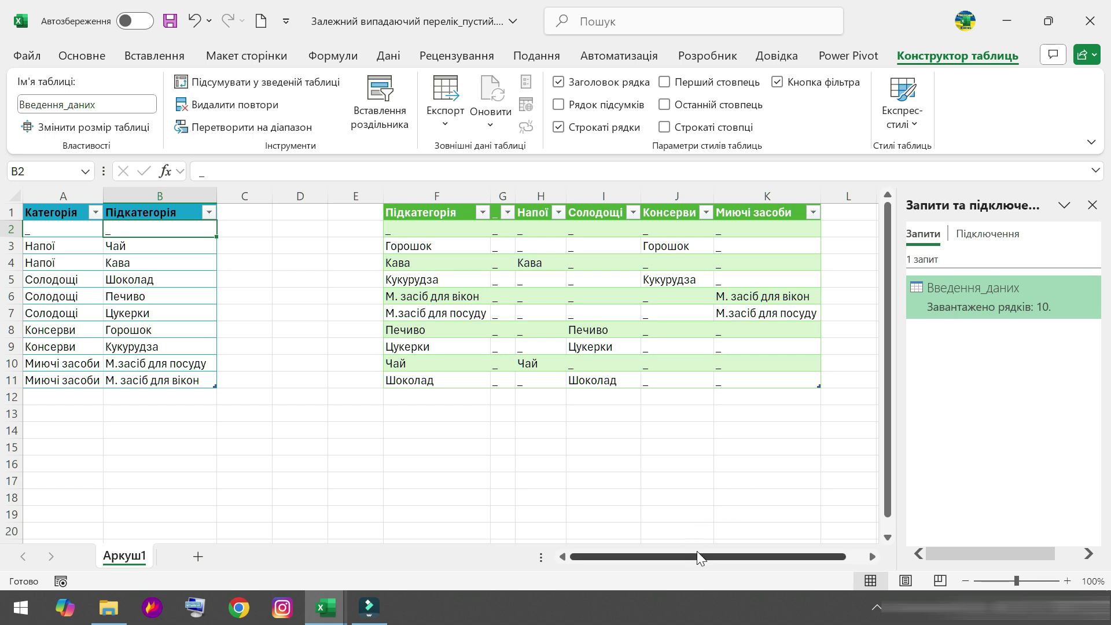
pyautogui.moveTo(697, 556); pyautogui.dragTo(717, 557)
pyautogui.click(873, 557)
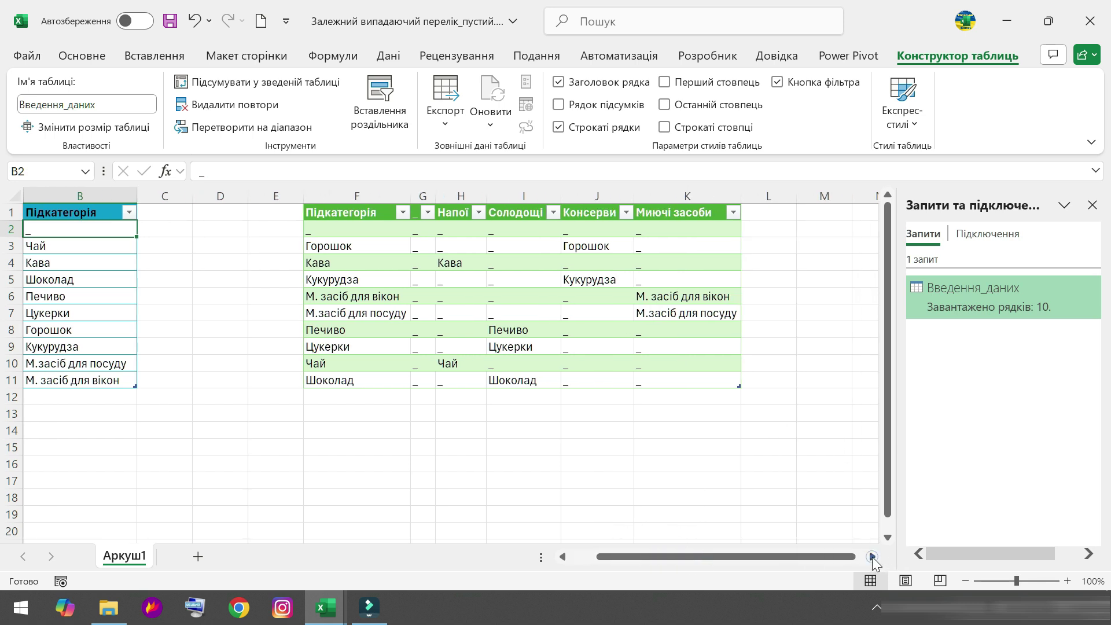
pyautogui.click(873, 557)
pyautogui.click(873, 557)
pyautogui.click(873, 557)
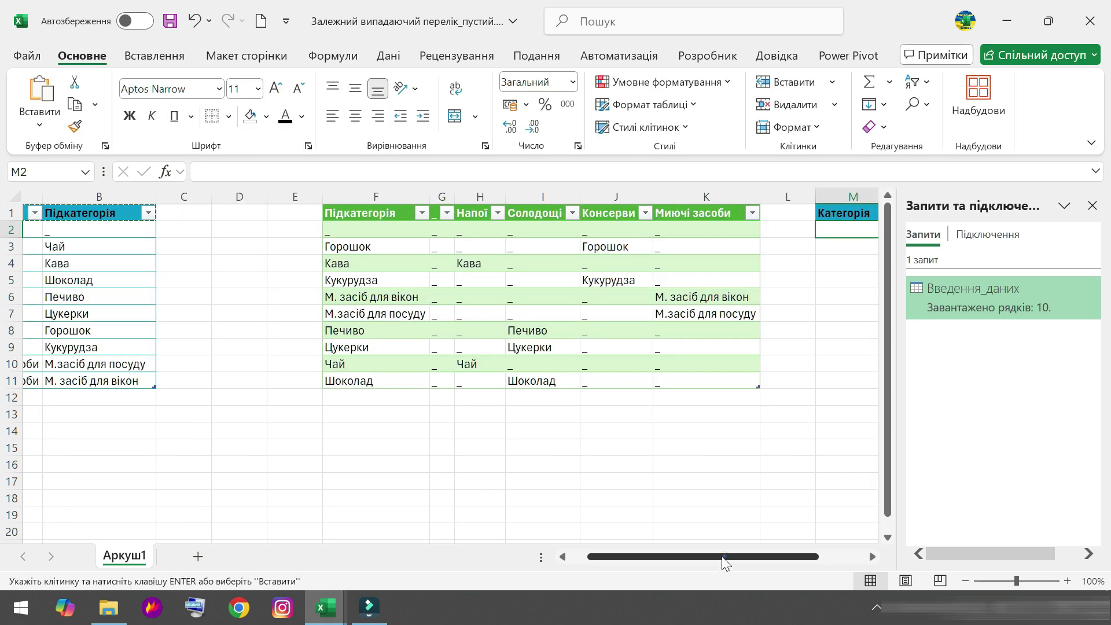
# Build a formula in D14 referencing A2:A11, copy the Введення_даних[Категорія] reference, and cancel the entry.
pyautogui.moveTo(725, 562); pyautogui.dragTo(707, 562)
pyautogui.click(530, 431)
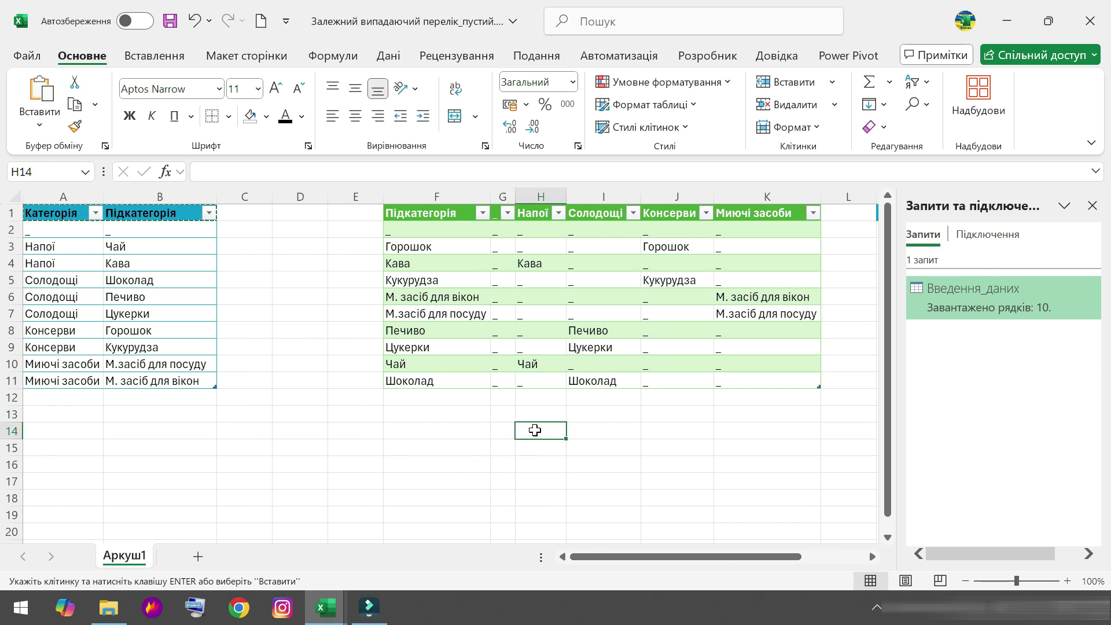
pyautogui.click(321, 429)
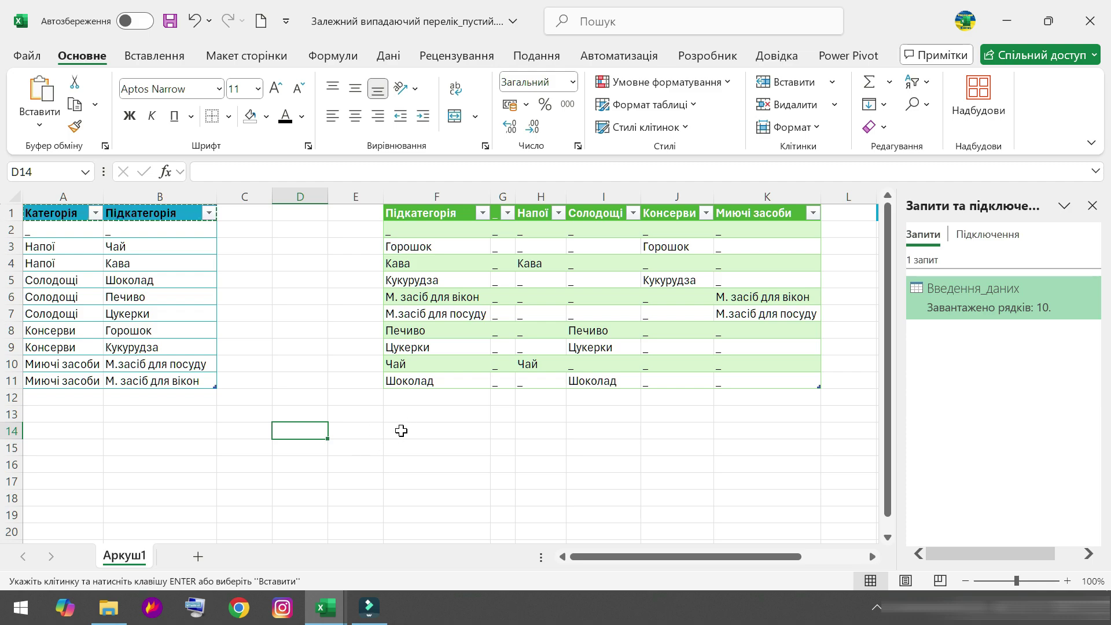
pyautogui.write('=')
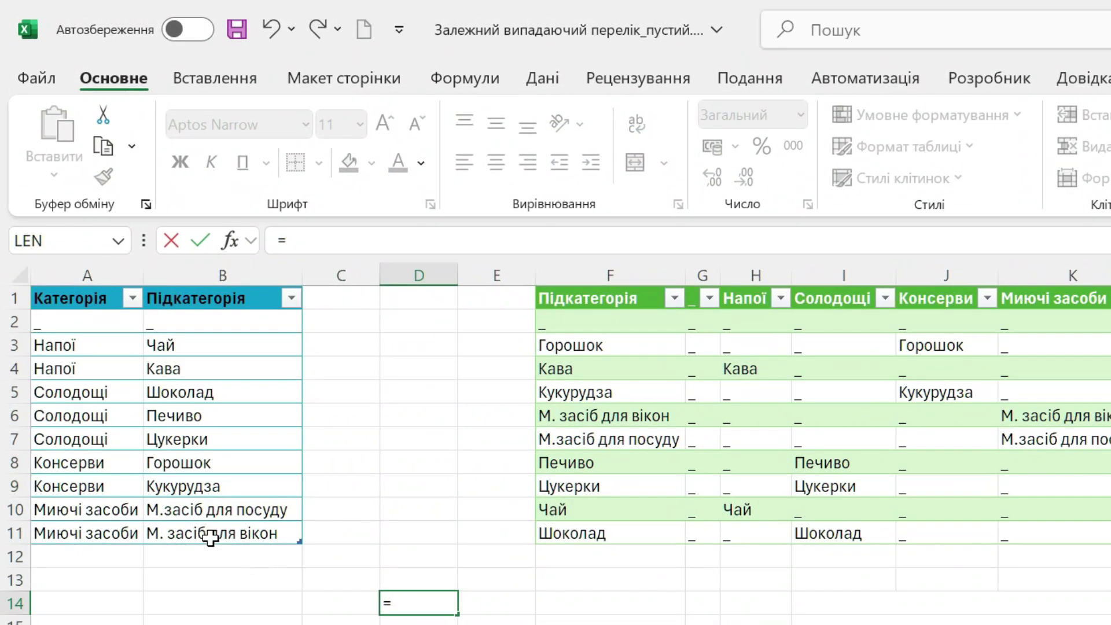
pyautogui.moveTo(80, 315); pyautogui.dragTo(103, 536)
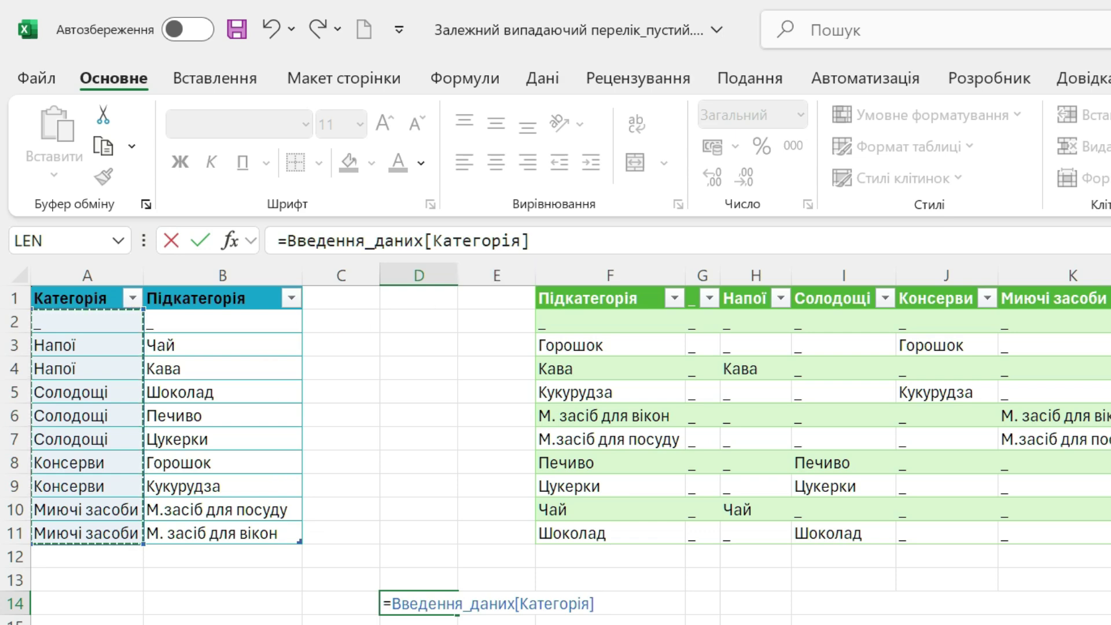
pyautogui.click(551, 238)
pyautogui.moveTo(530, 241); pyautogui.dragTo(288, 241)
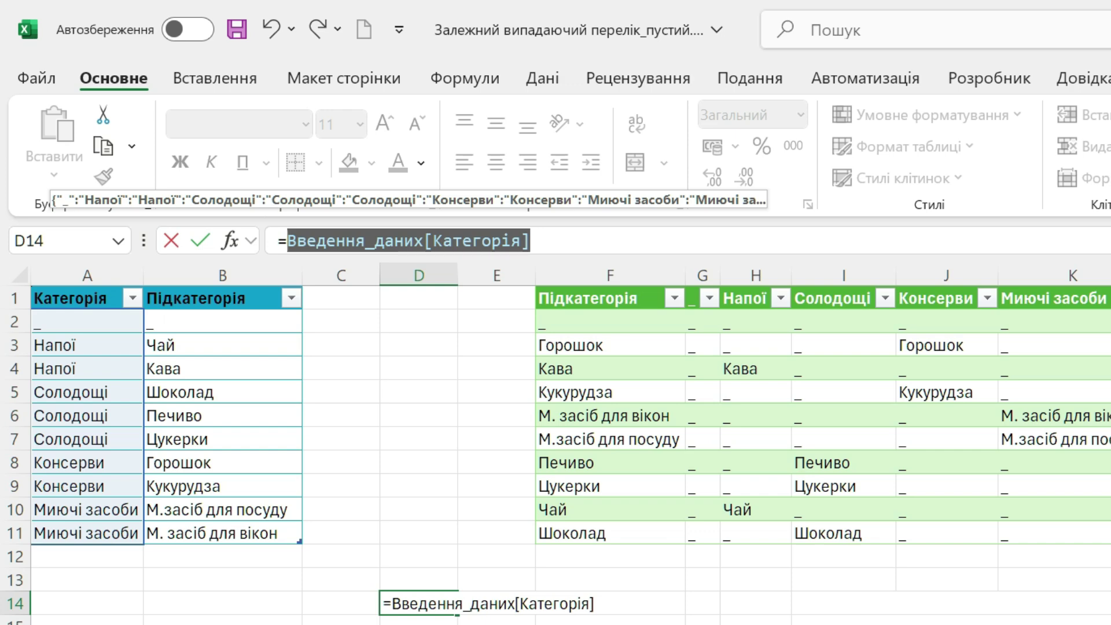
pyautogui.hotkey('ctrl', 'c')
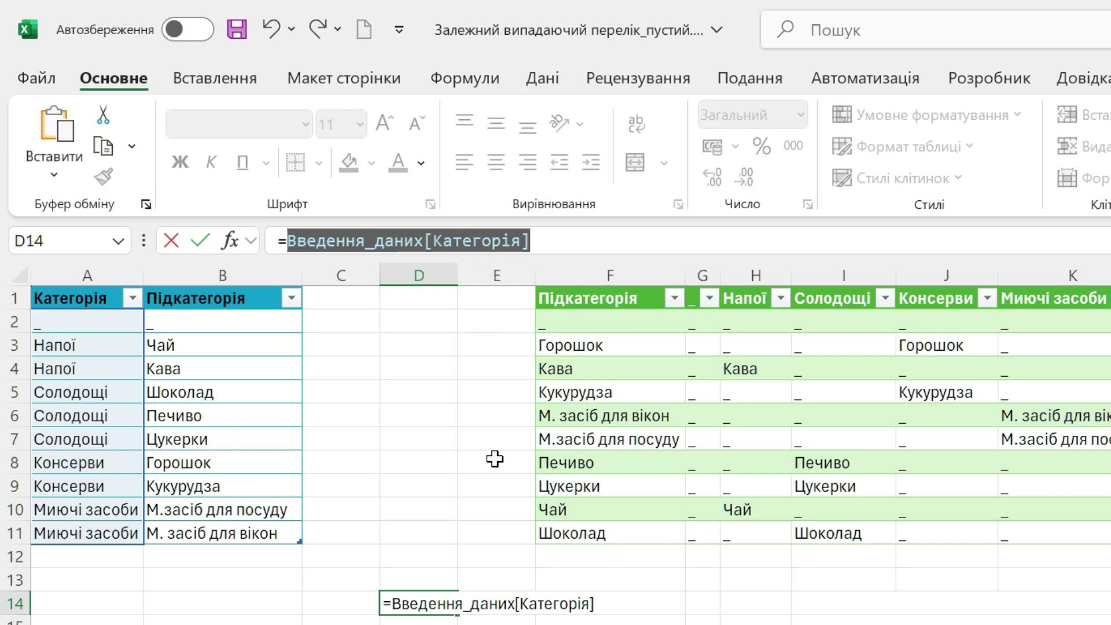
pyautogui.press('Escape')
pyautogui.hscroll(5, 495, 459)
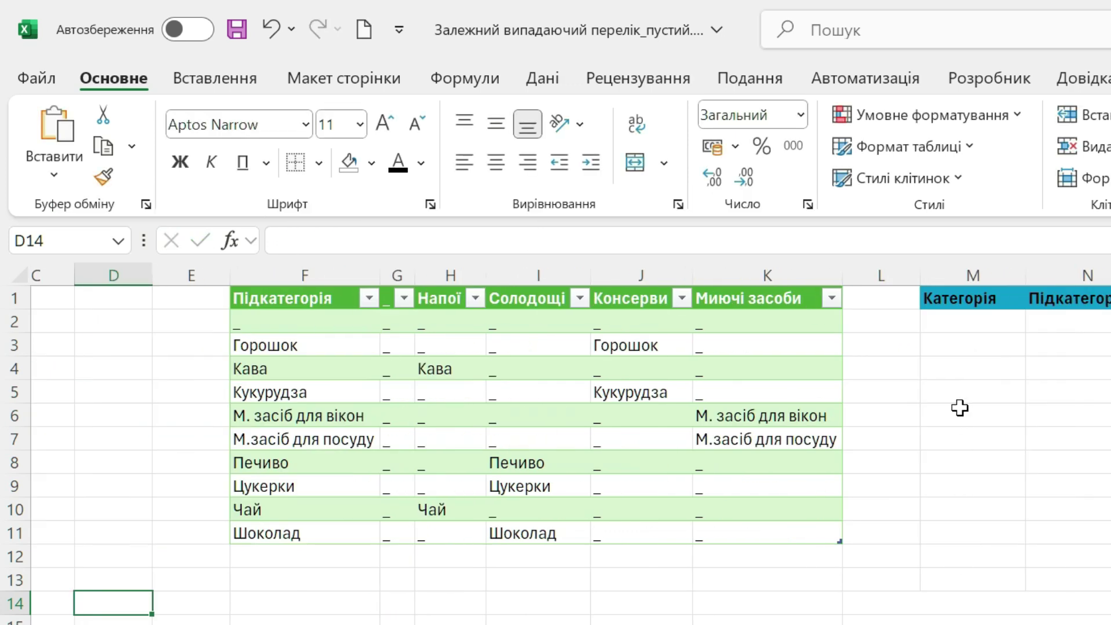
# Give M2:M11 a List validation with source =indirect("Введення_даних[Категорія]").
pyautogui.moveTo(966, 327); pyautogui.dragTo(972, 535)
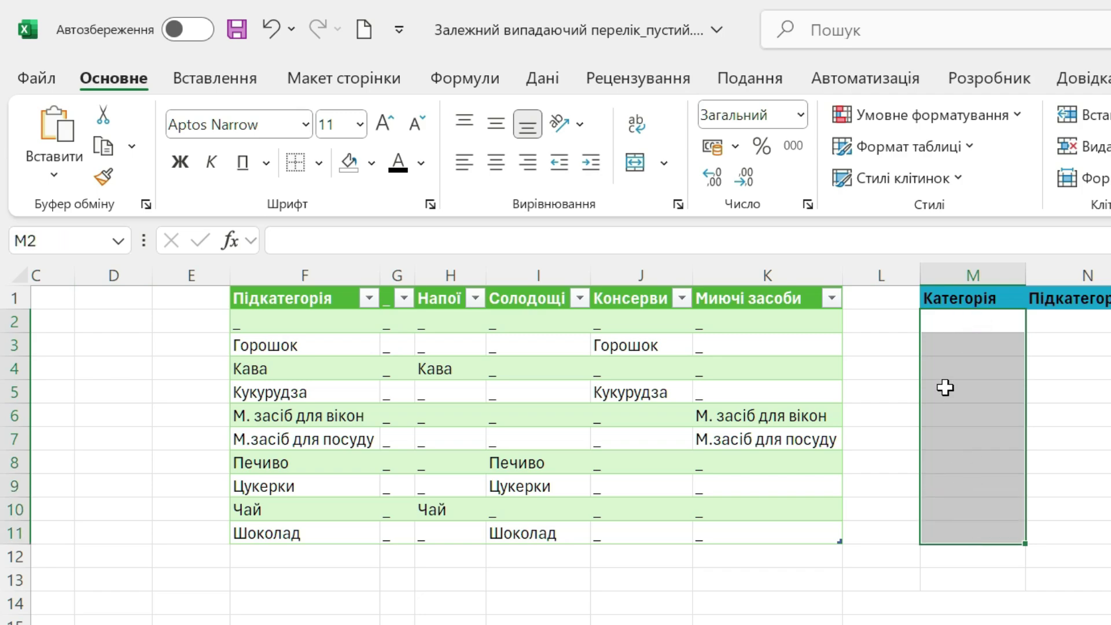
pyautogui.click(542, 78)
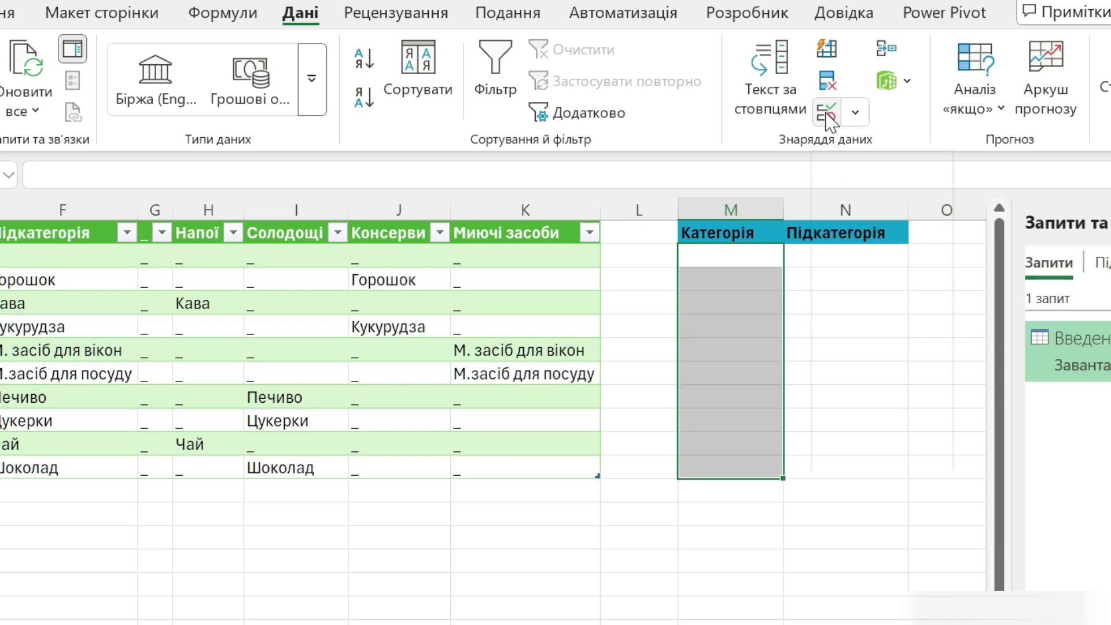
pyautogui.click(892, 130)
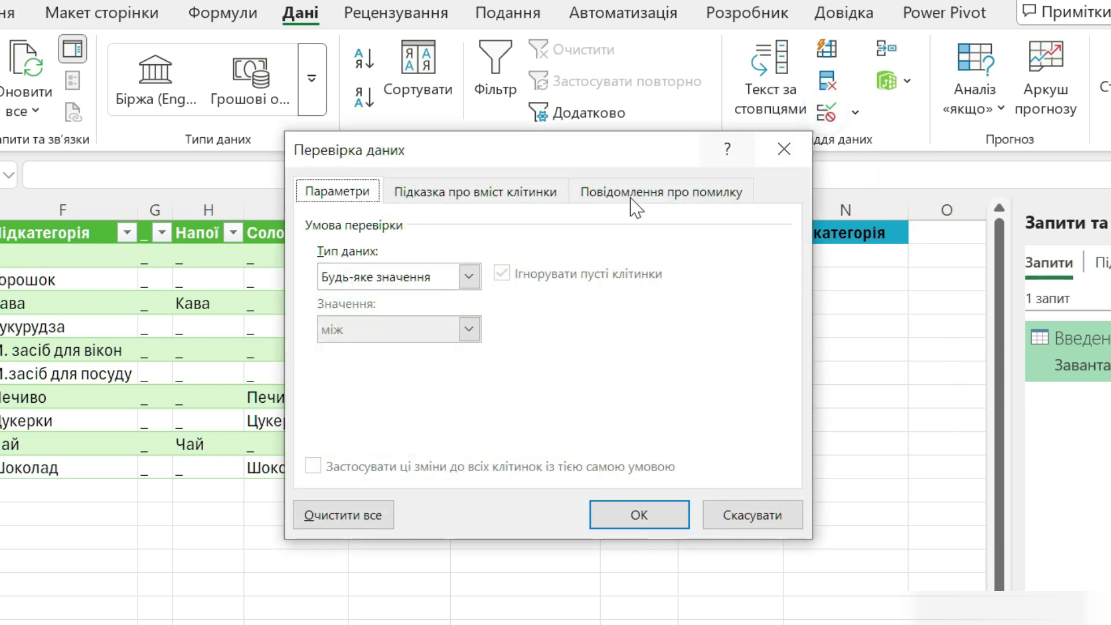
pyautogui.click(469, 276)
pyautogui.click(382, 350)
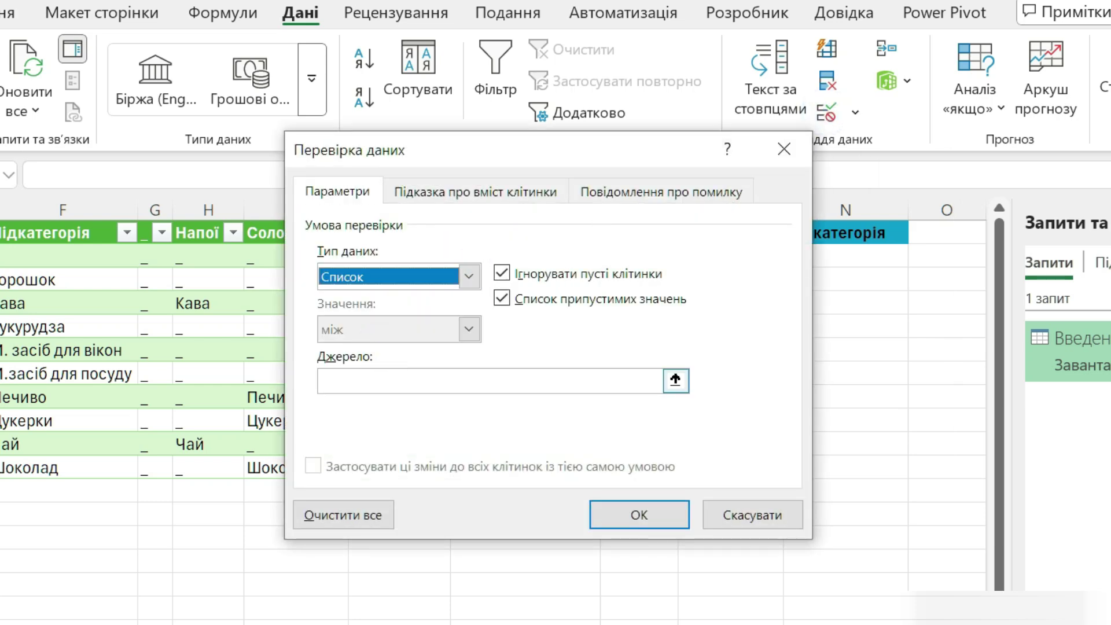
pyautogui.click(391, 377)
pyautogui.write('=')
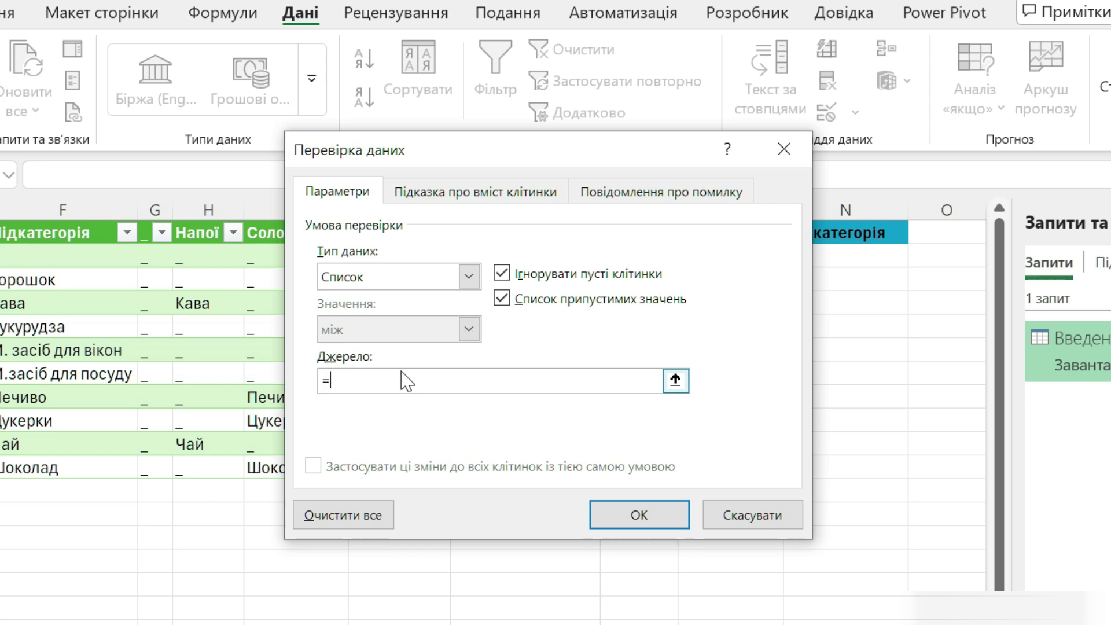
pyautogui.write('ind')
pyautogui.write('irect')
pyautogui.press('BackSpace')
pyautogui.write('"')
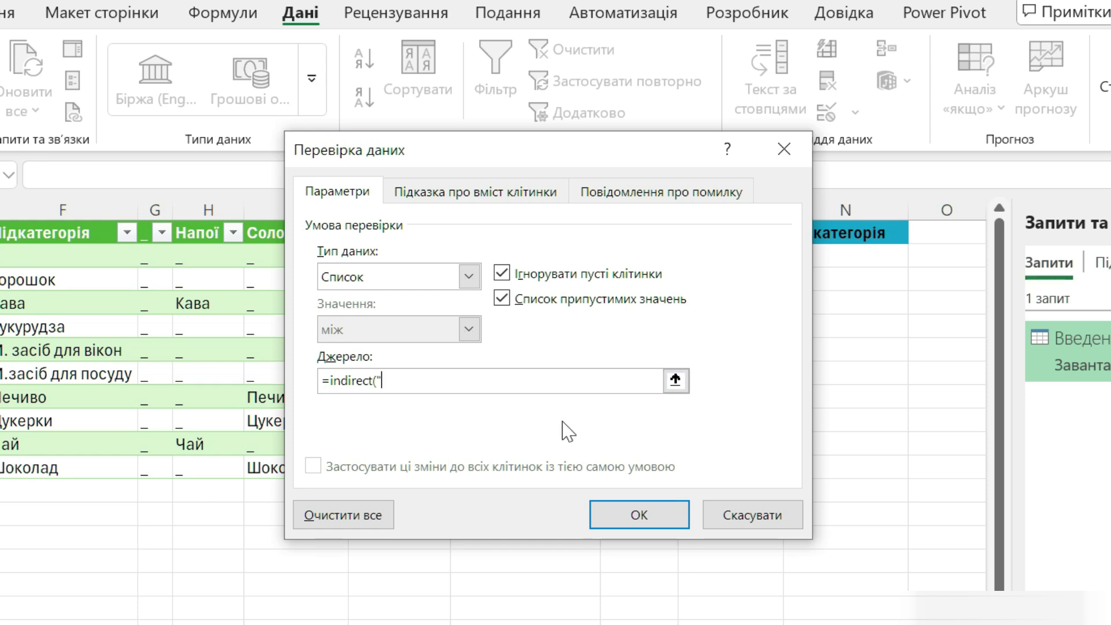
pyautogui.write('Введення_даних[Категорія]')
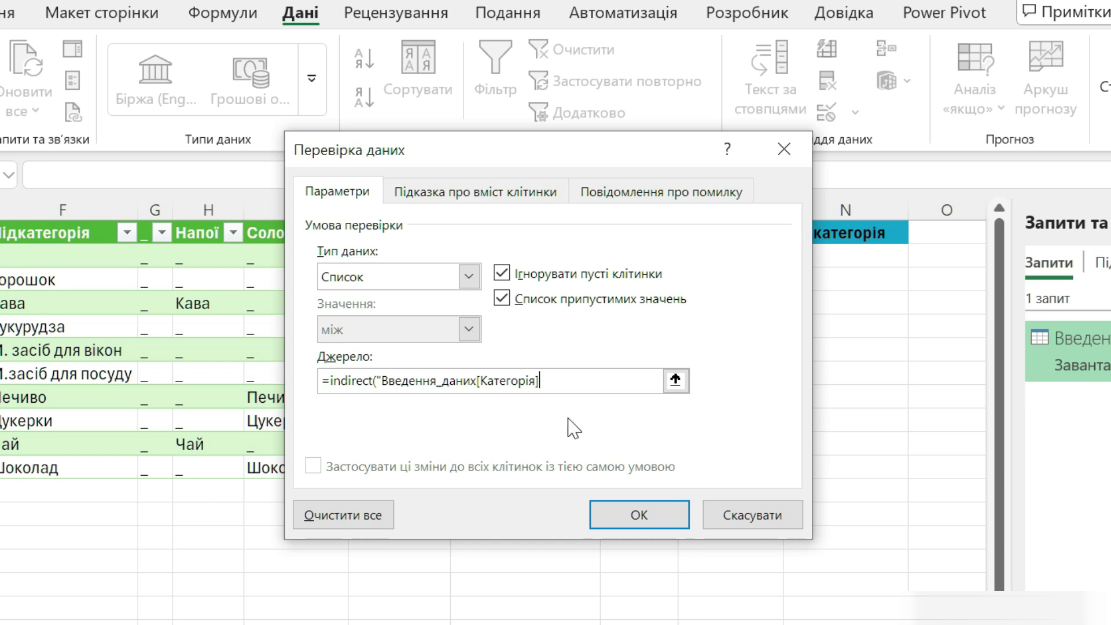
pyautogui.write(')')
pyautogui.click(657, 518)
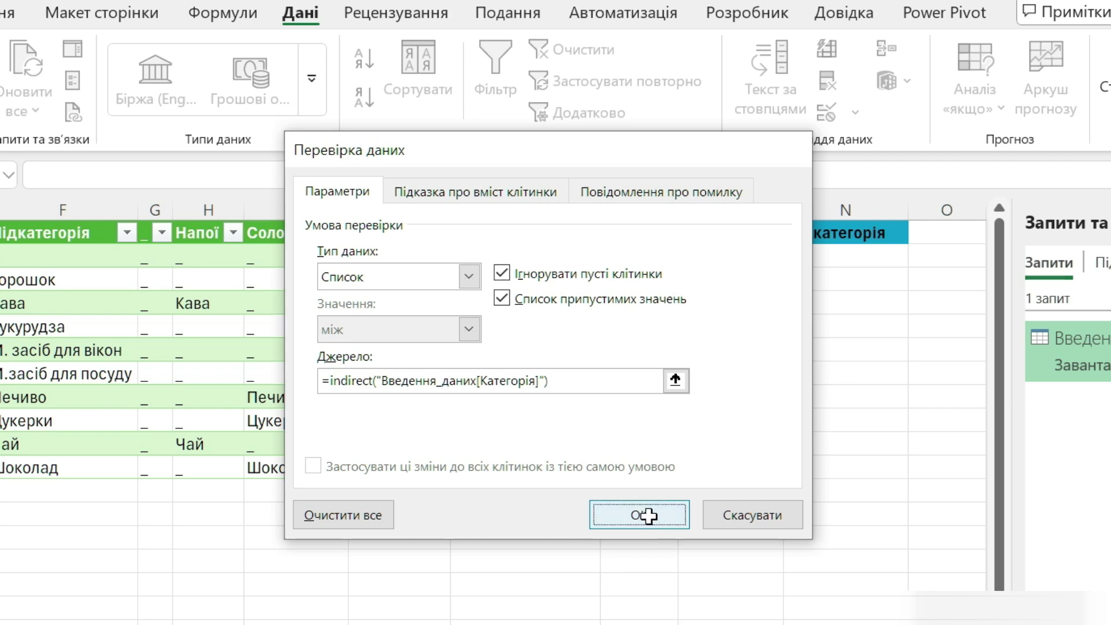
pyautogui.click(793, 256)
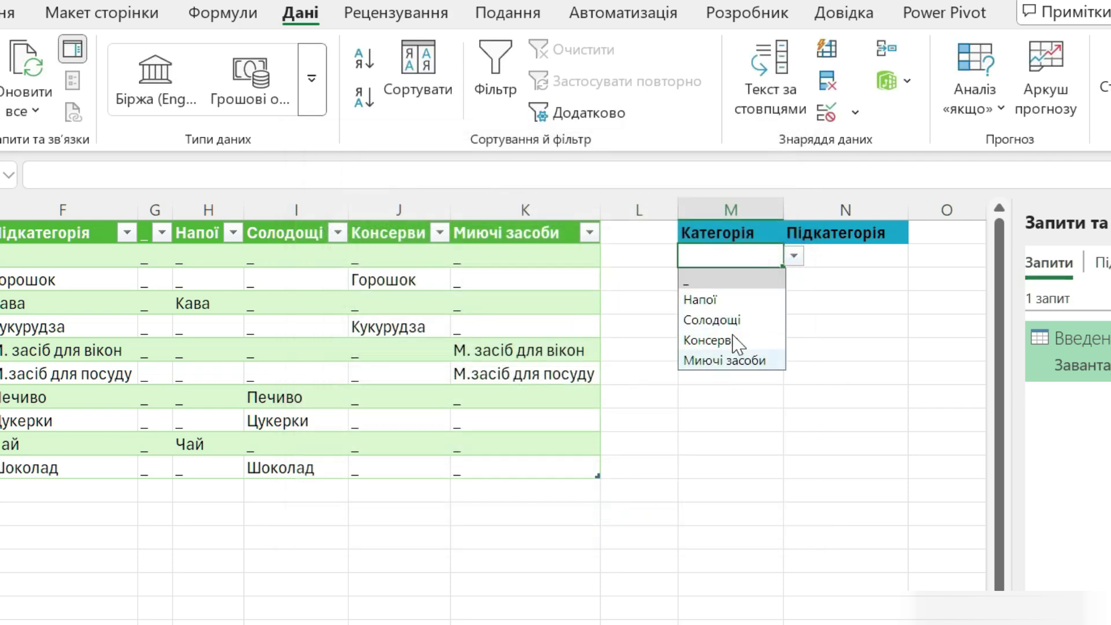
# Check the category drop-down list in a column M cell without choosing a value.
pyautogui.click(764, 279)
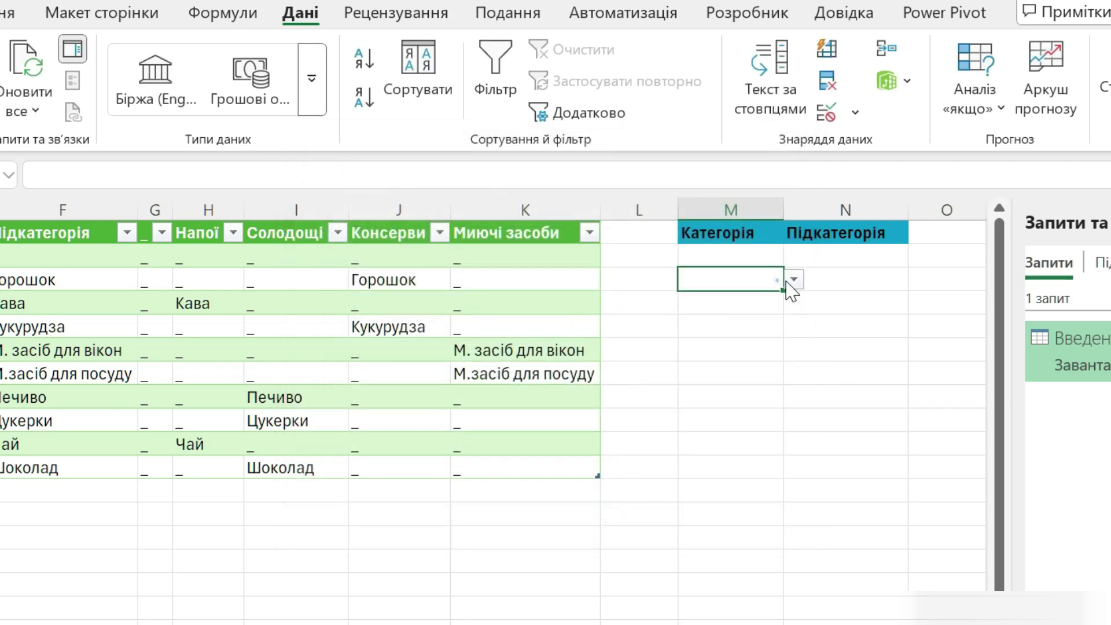
pyautogui.click(794, 279)
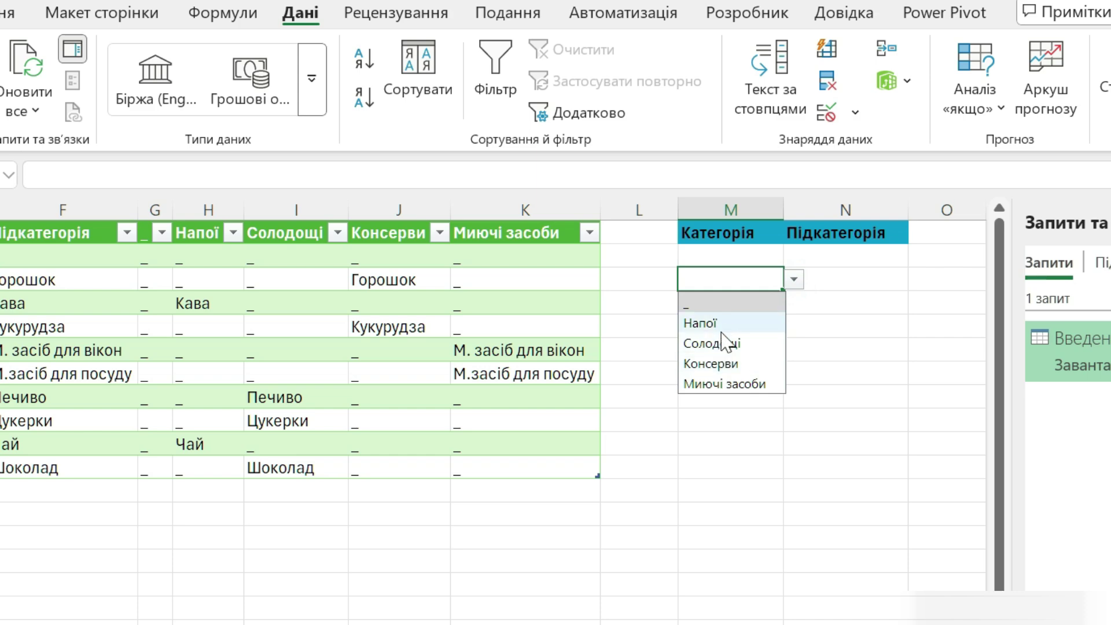
pyautogui.click(745, 421)
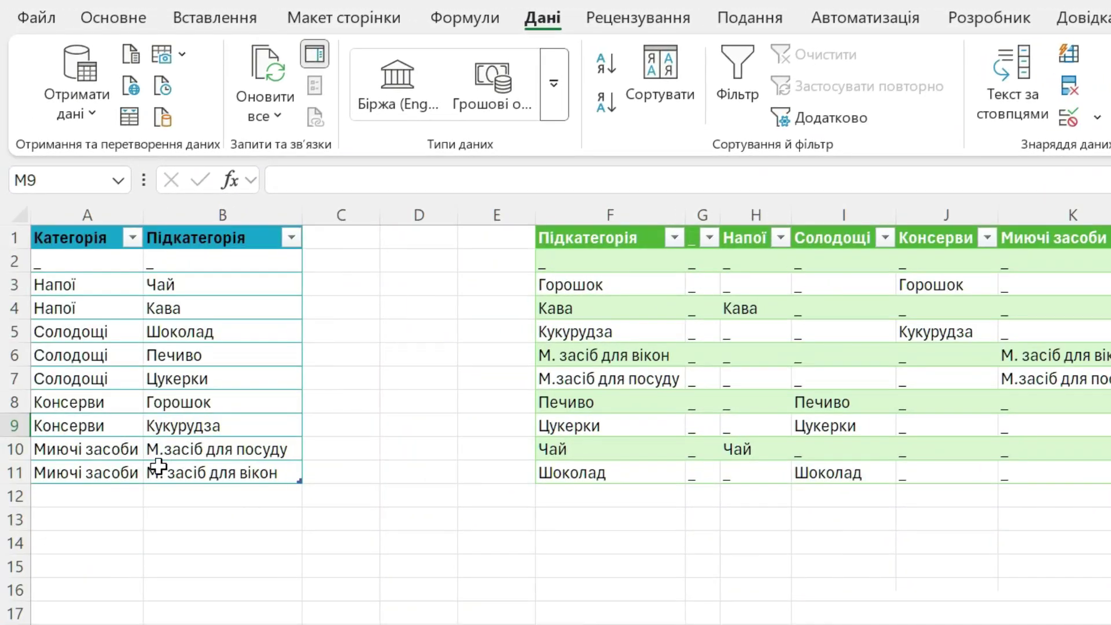
# Enter the test category 'dfgdfg' in A12 below the Категорія column.
pyautogui.click(104, 492)
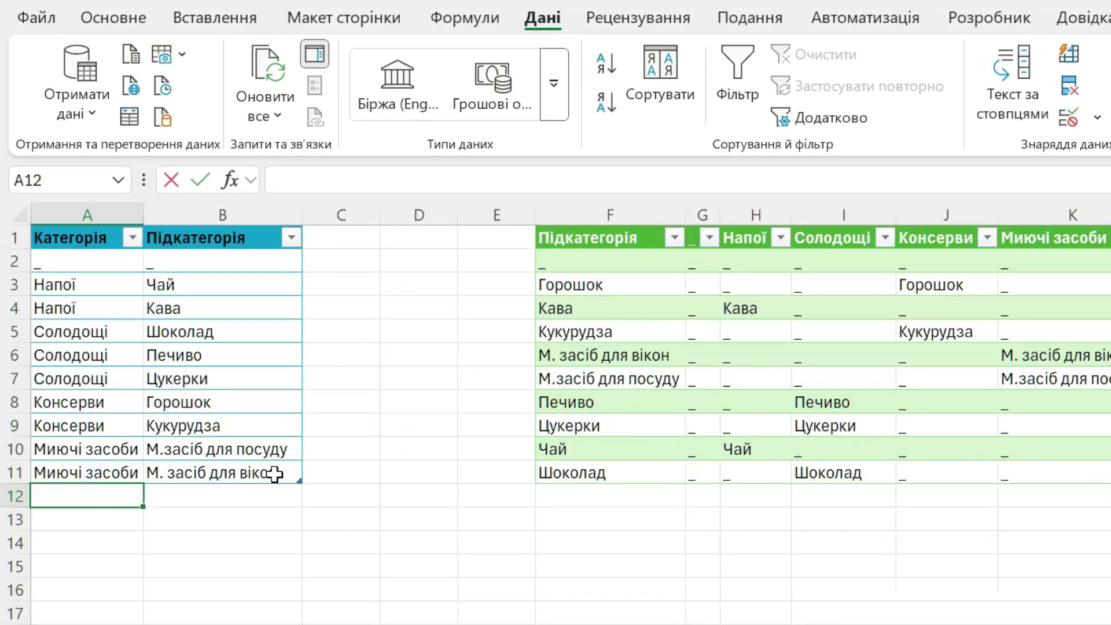
pyautogui.write('dfgdfg')
pyautogui.press('Return')
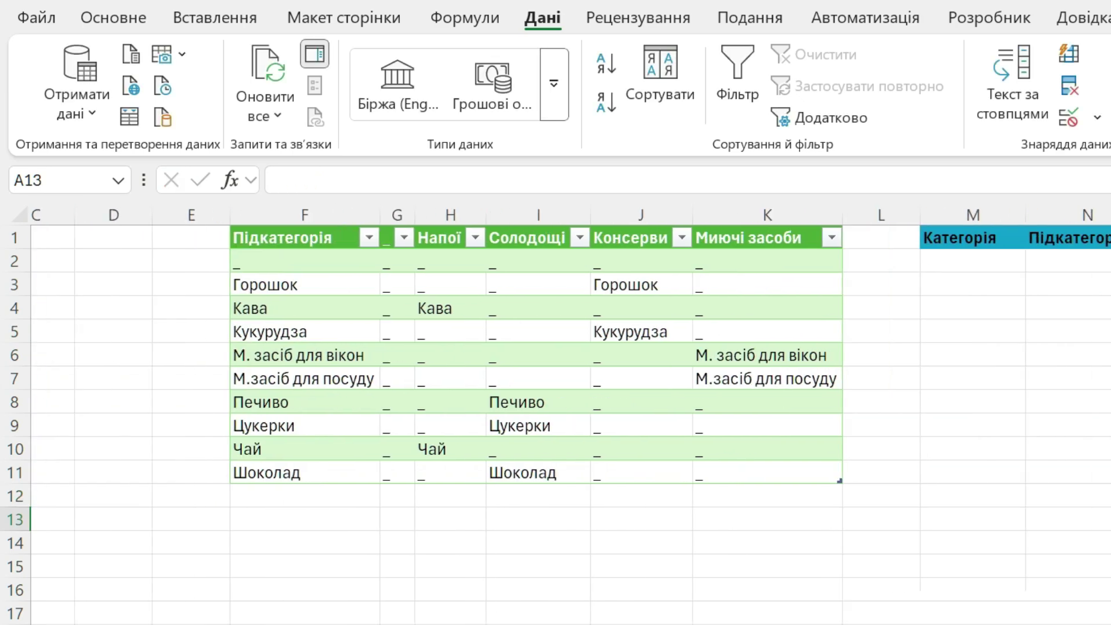
# Confirm the M3 and M5 drop-downs now include the new 'dfgdfg' entry.
pyautogui.click(983, 295)
pyautogui.click(1036, 284)
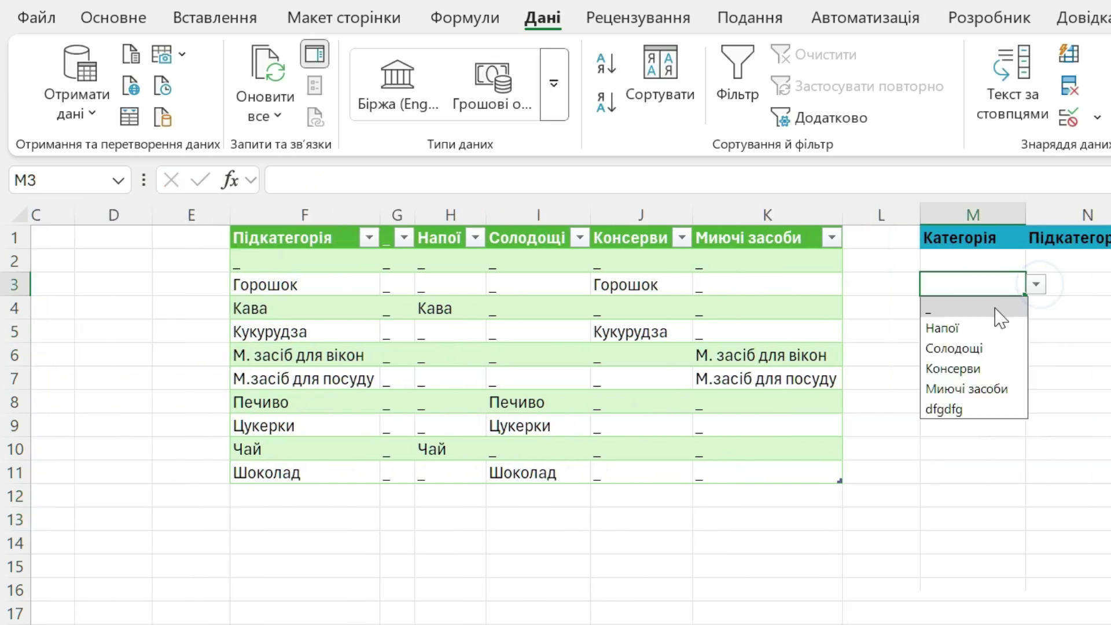
pyautogui.click(985, 449)
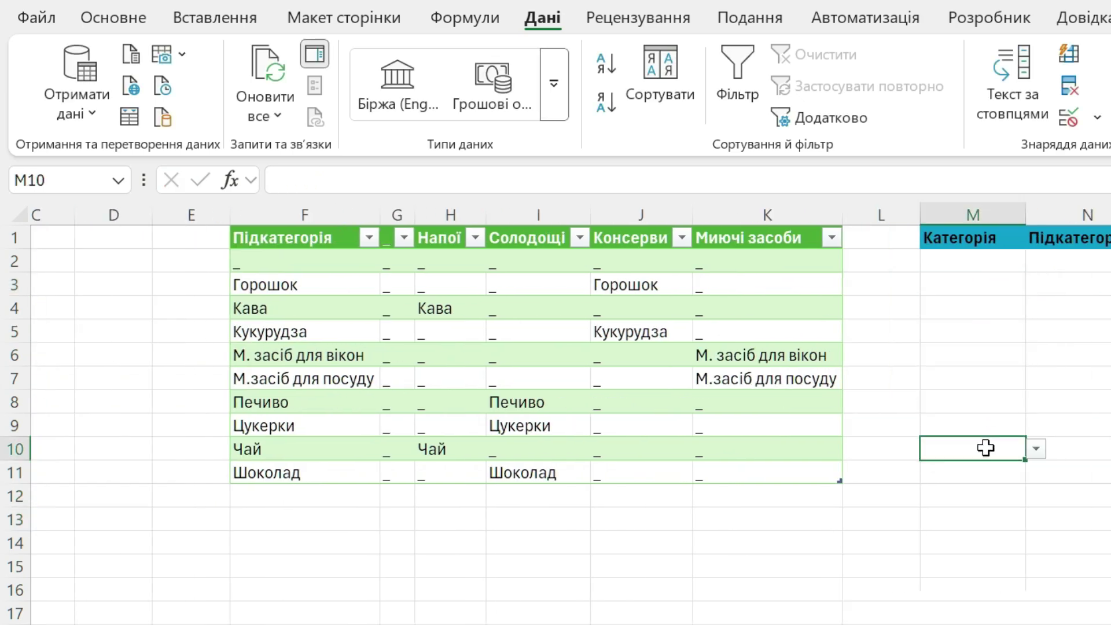
pyautogui.click(985, 331)
pyautogui.click(1037, 335)
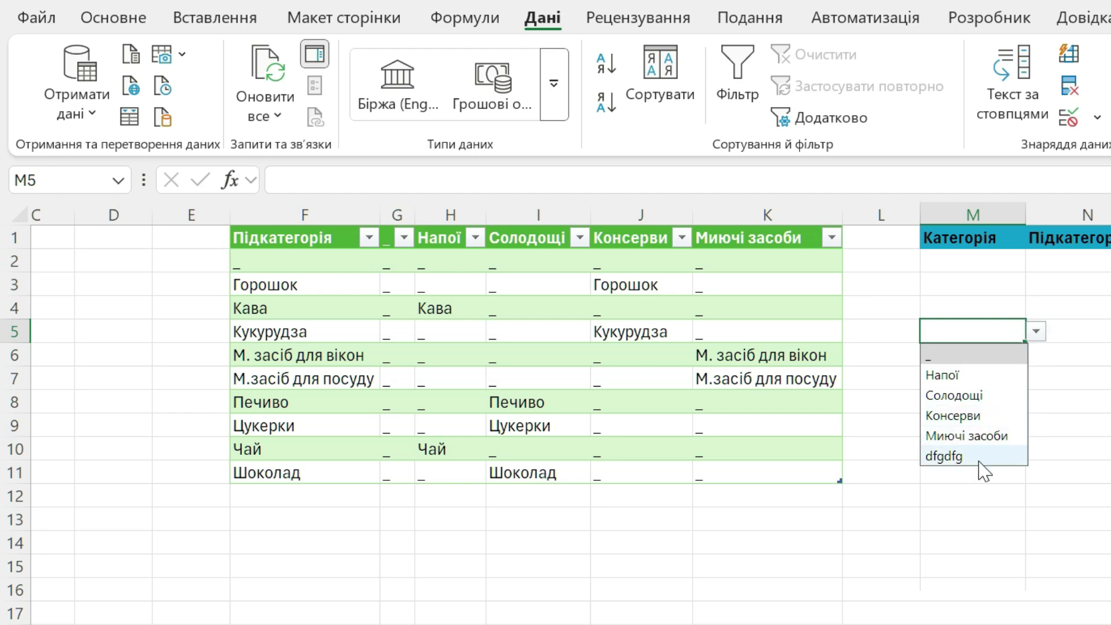
pyautogui.click(933, 498)
pyautogui.click(932, 336)
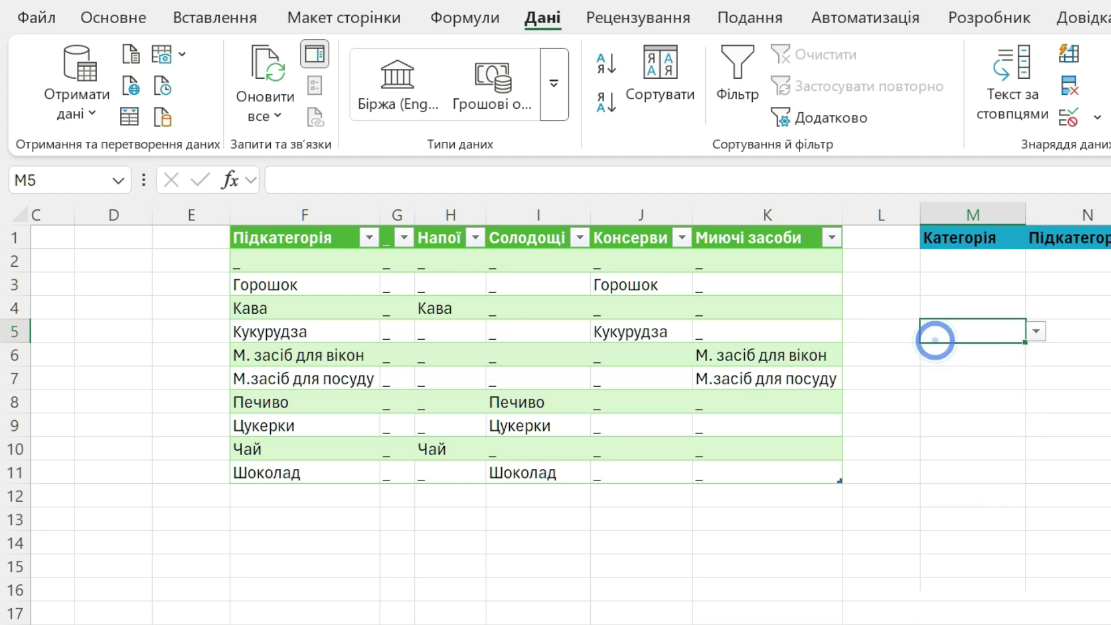
pyautogui.hscroll(-3, 793, 622)
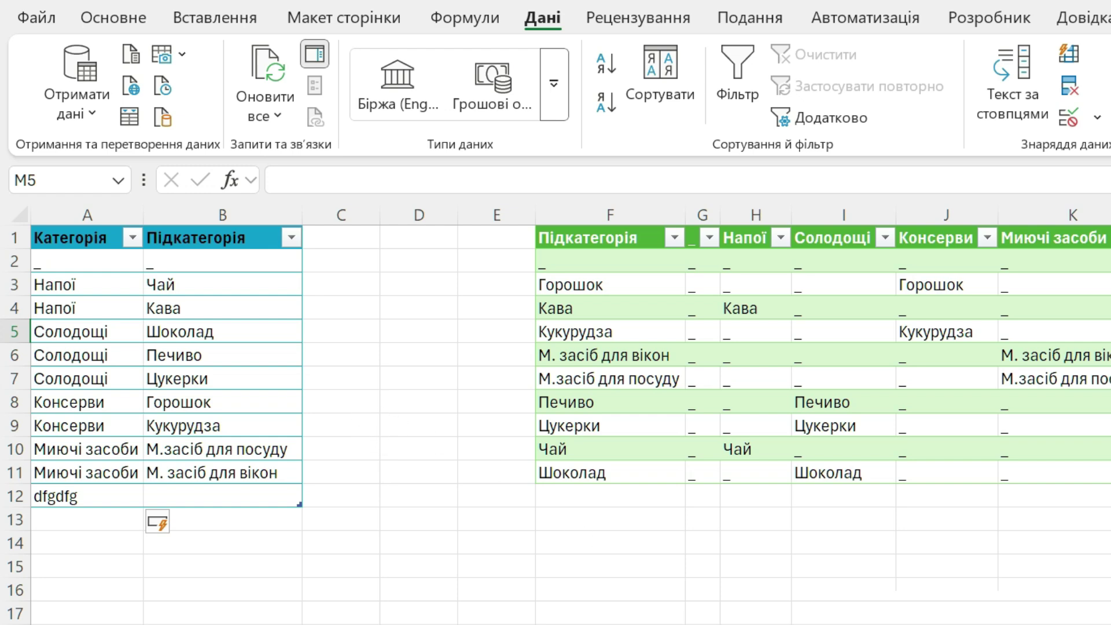
pyautogui.hscroll(1, 570, 416)
pyautogui.hscroll(3, 570, 416)
pyautogui.click(941, 380)
pyautogui.click(969, 354)
pyautogui.click(979, 330)
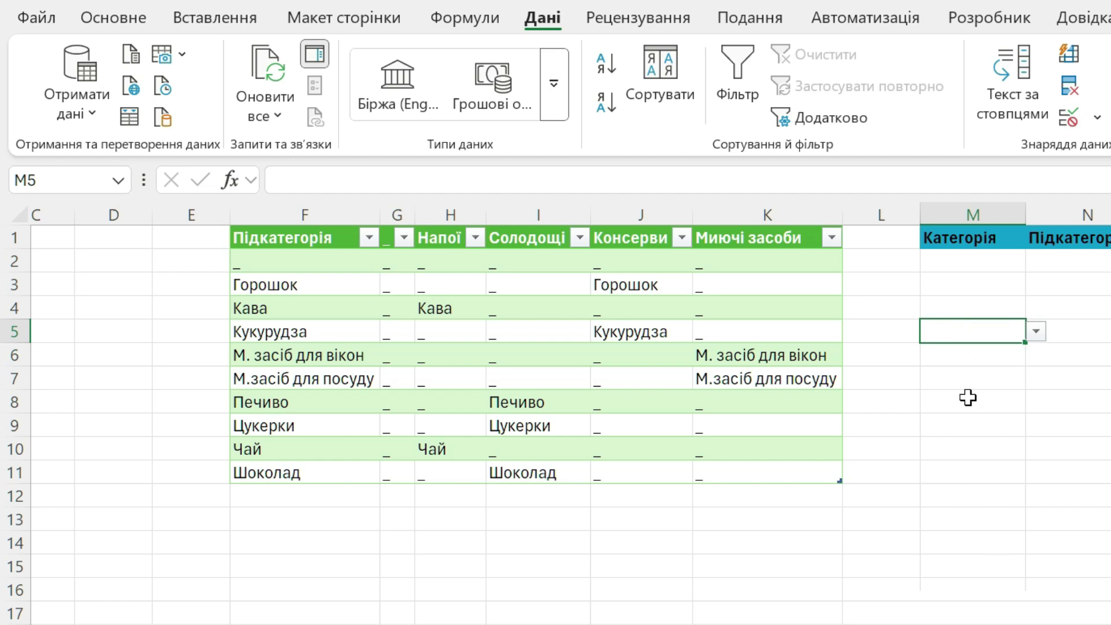
pyautogui.click(973, 379)
pyautogui.click(972, 285)
pyautogui.click(973, 261)
pyautogui.click(973, 472)
pyautogui.click(1042, 261)
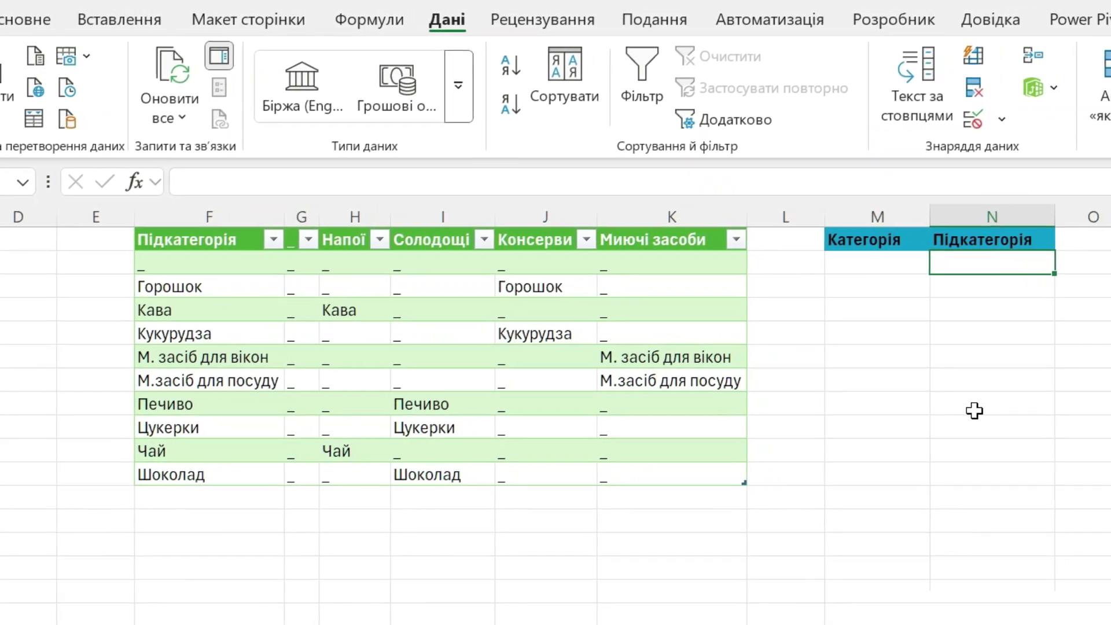
pyautogui.click(968, 261)
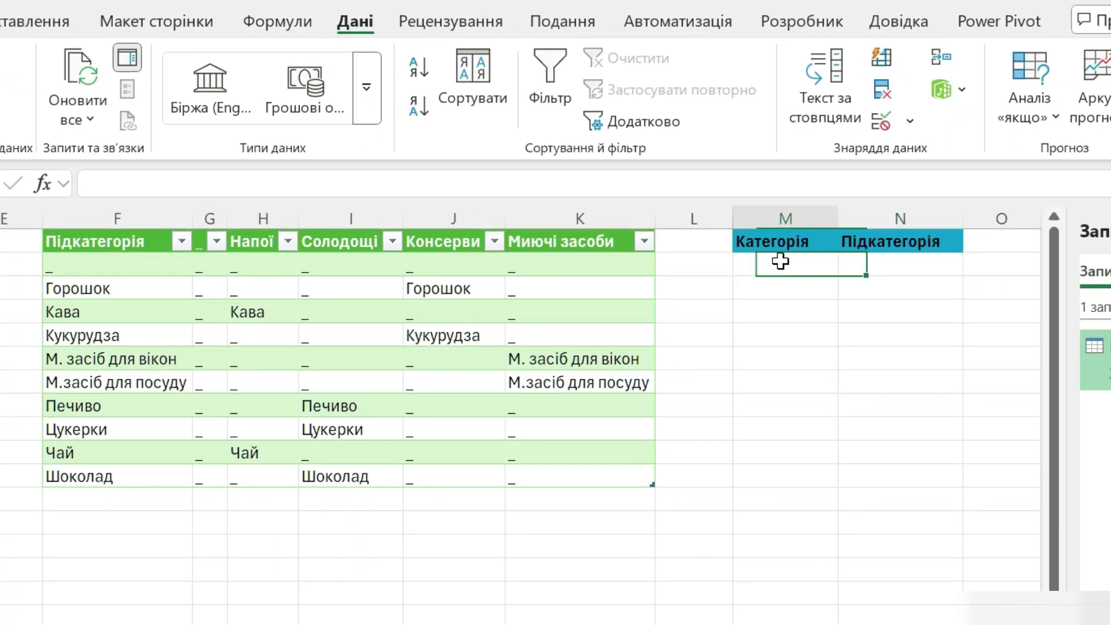
pyautogui.click(848, 265)
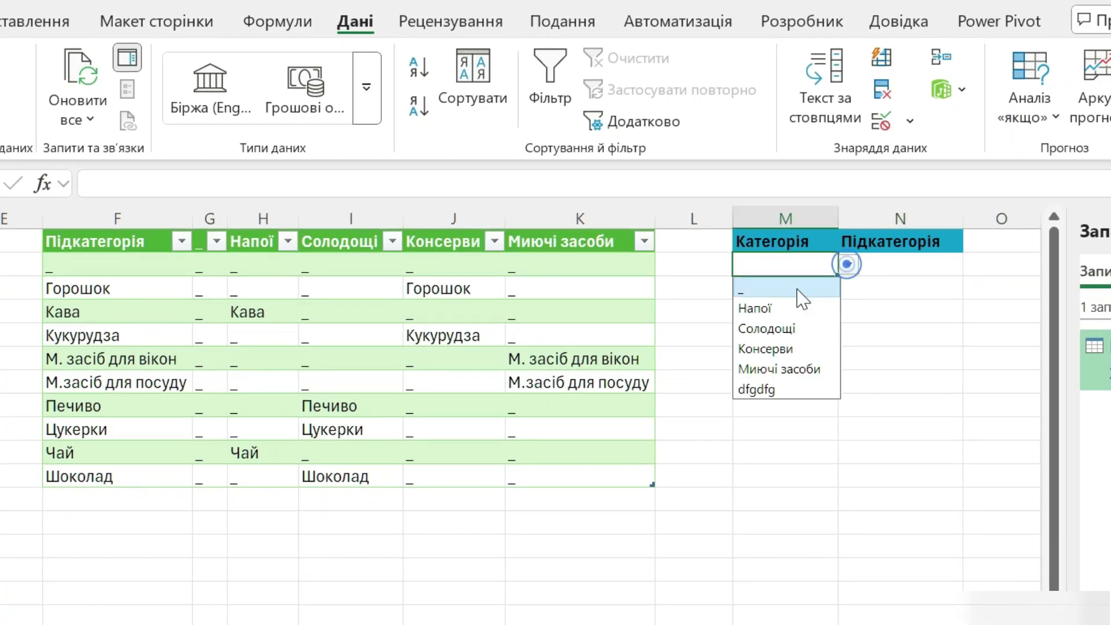
pyautogui.click(764, 312)
pyautogui.click(906, 270)
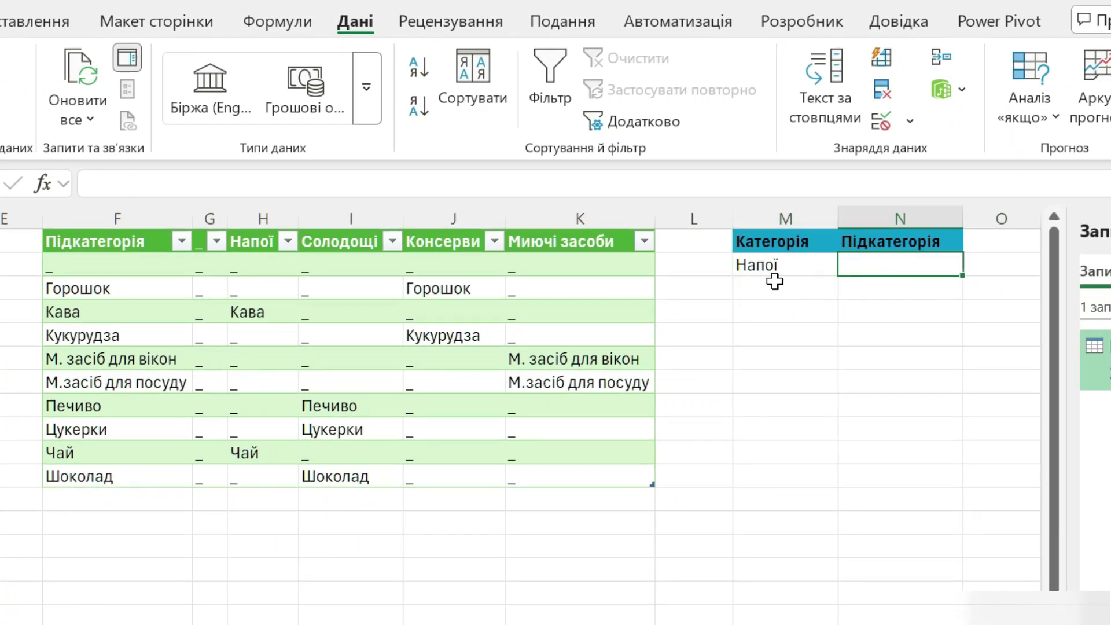
pyautogui.click(775, 278)
pyautogui.click(900, 272)
pyautogui.click(985, 265)
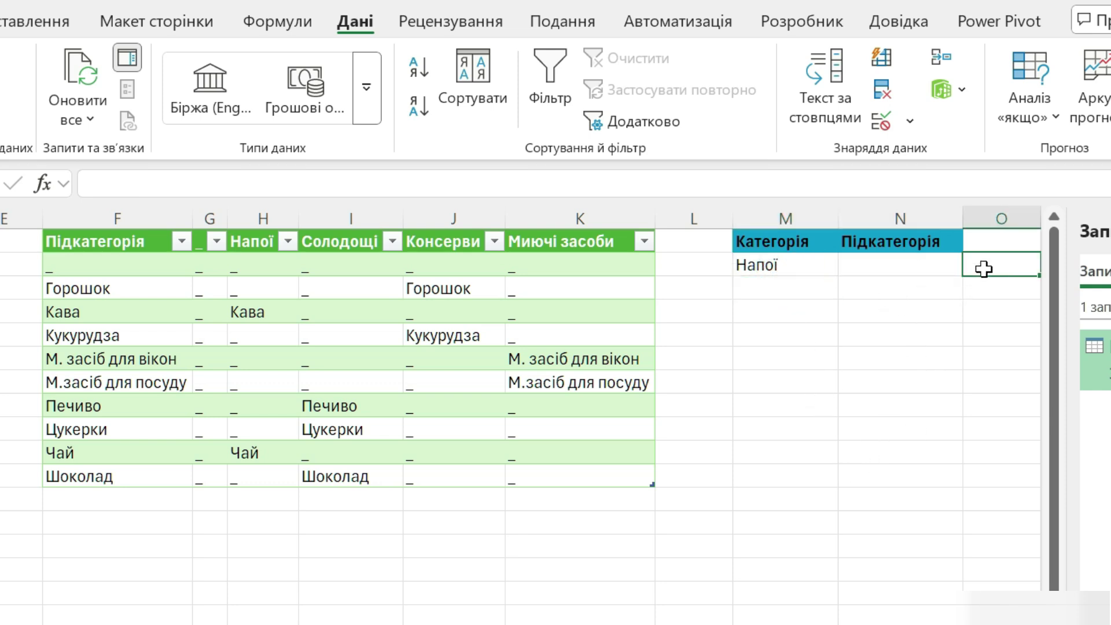
pyautogui.press('Right')
pyautogui.press('Left')
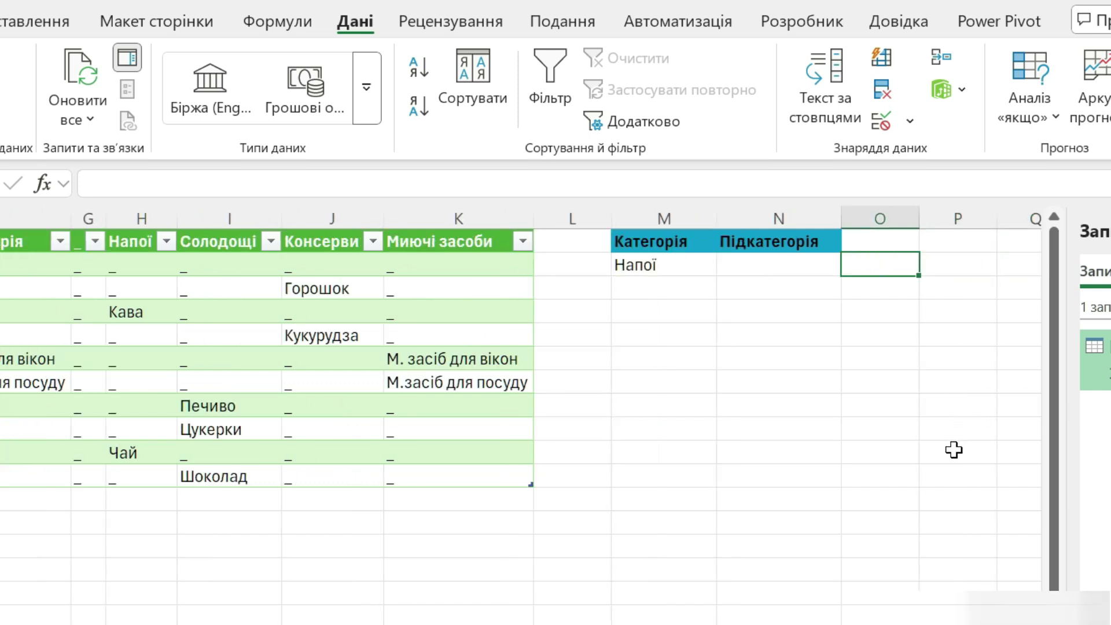
pyautogui.write('=')
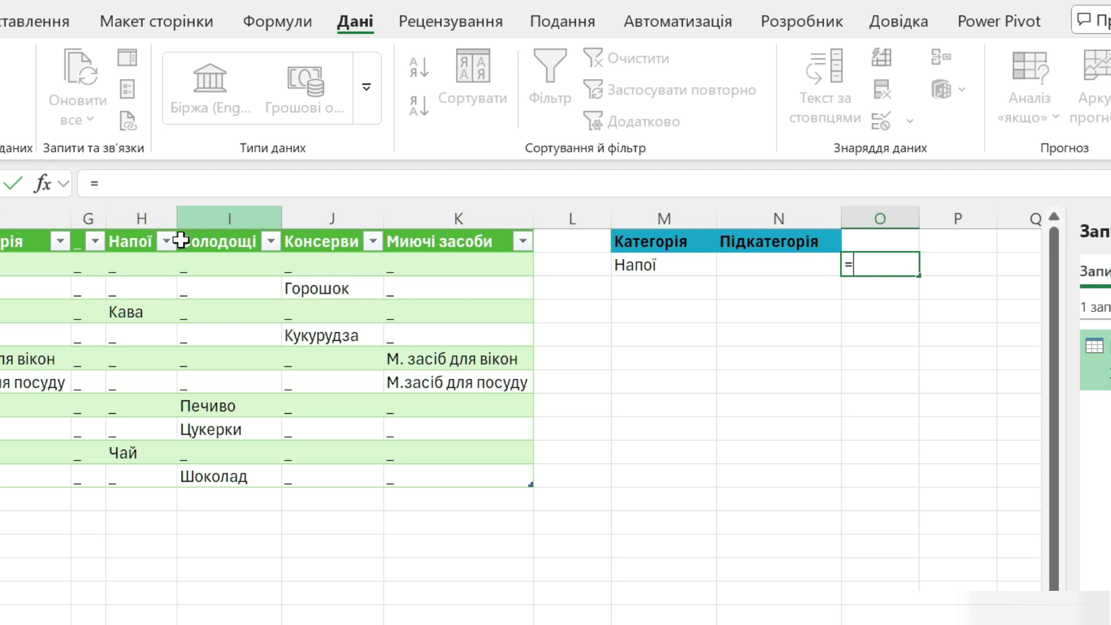
pyautogui.moveTo(129, 264); pyautogui.dragTo(149, 477)
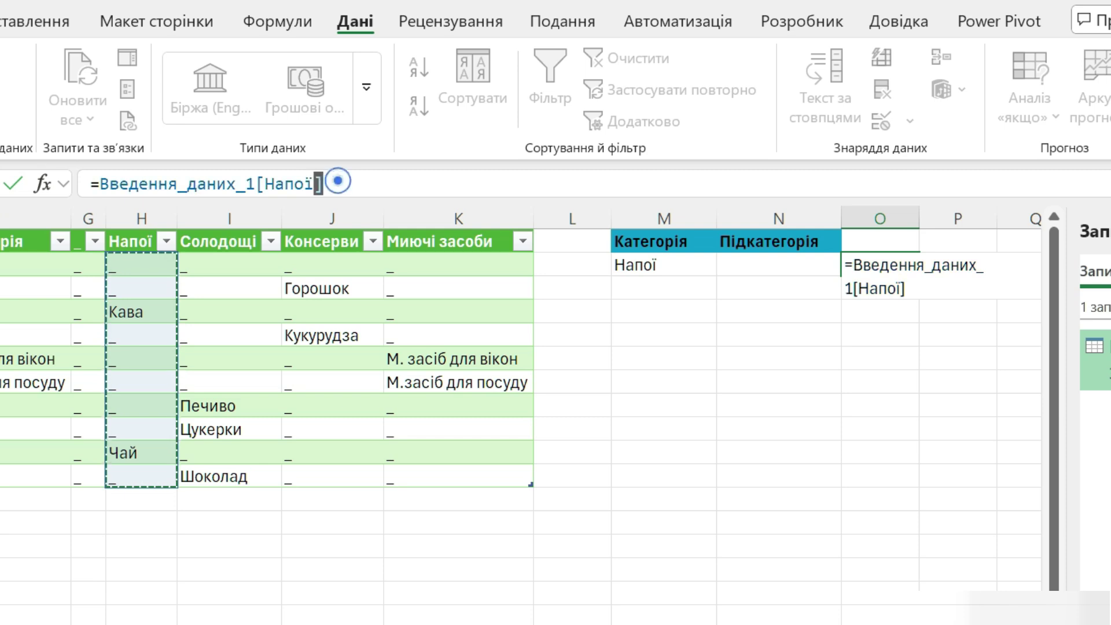
pyautogui.moveTo(333, 183); pyautogui.dragTo(105, 169)
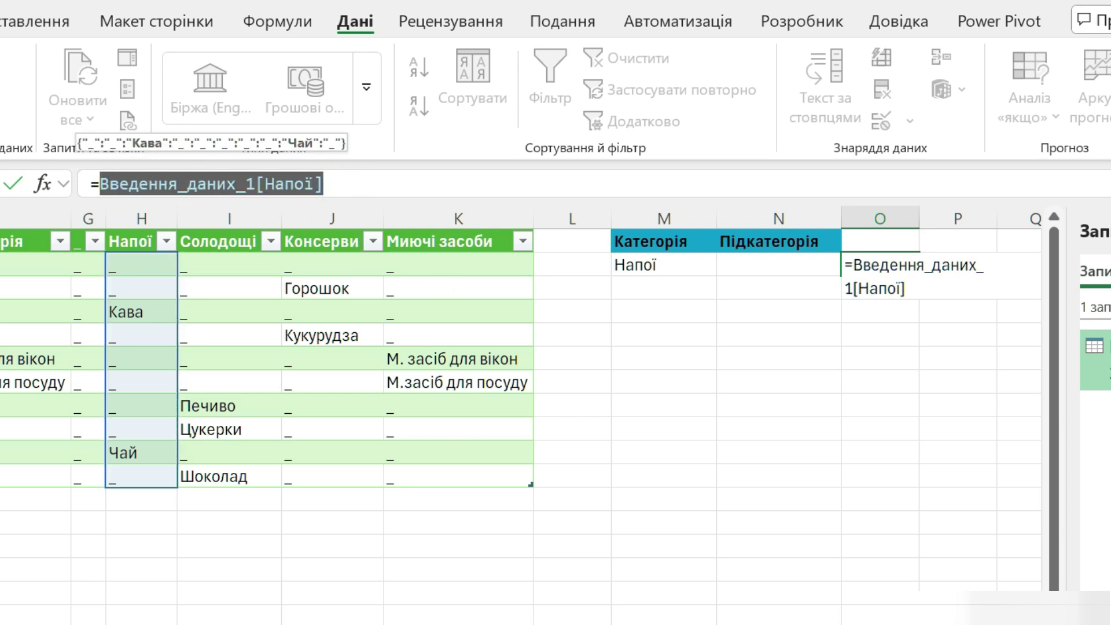
pyautogui.press('Escape')
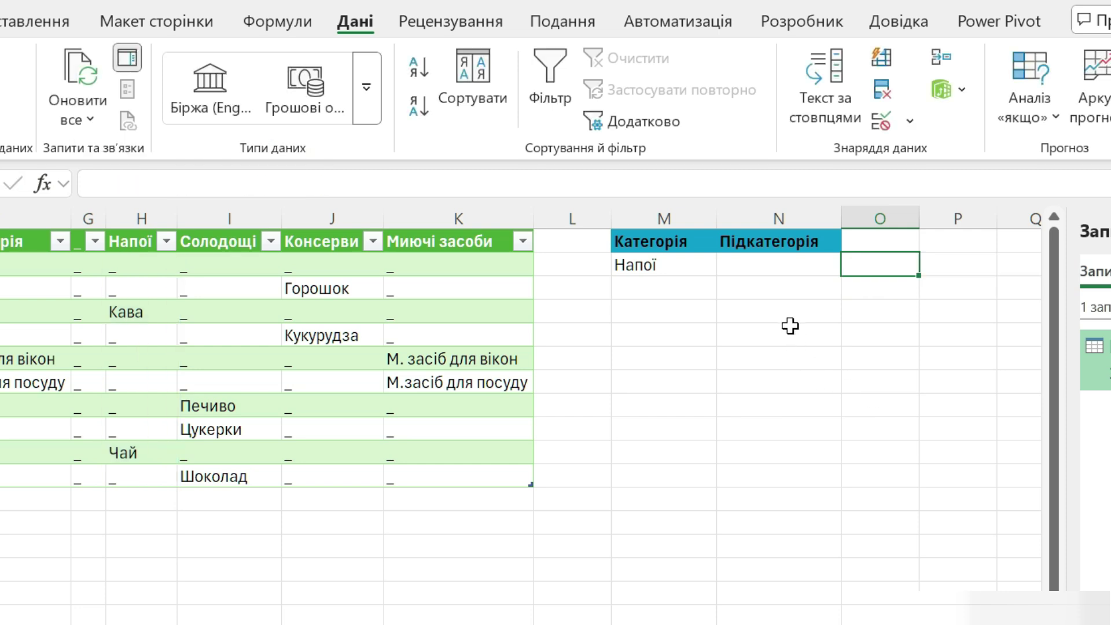
pyautogui.moveTo(779, 266); pyautogui.dragTo(795, 463)
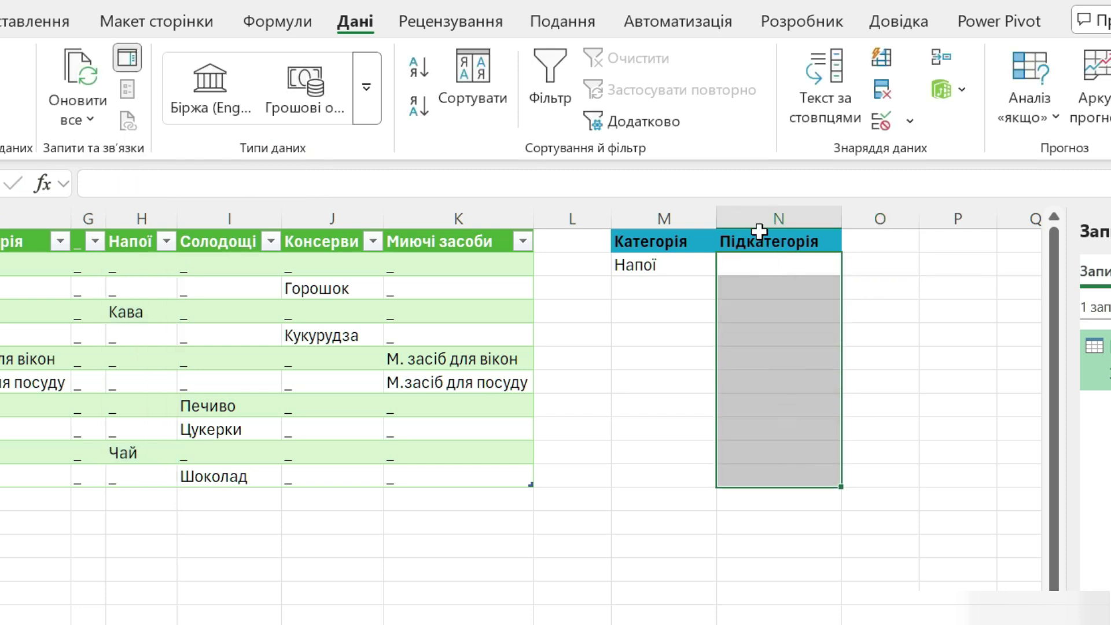
# Set the subcategory cells' data validation to allow a List.
pyautogui.click(881, 123)
pyautogui.click(570, 203)
pyautogui.click(392, 200)
pyautogui.click(524, 285)
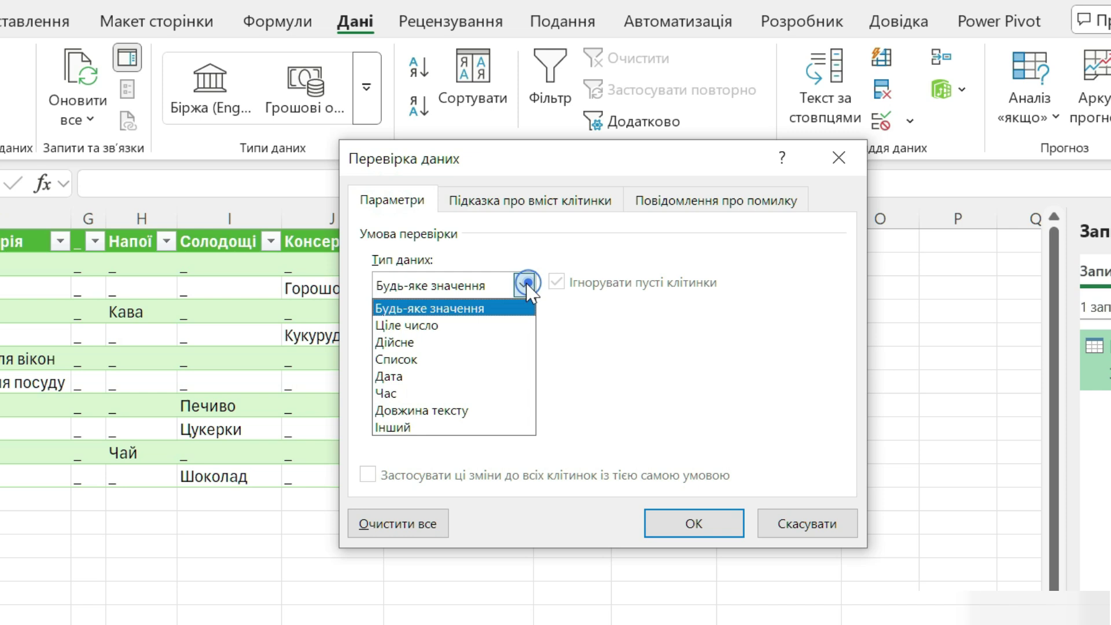
pyautogui.click(446, 359)
pyautogui.click(454, 385)
# Enter an INDIRECT list source that builds the Введення_даних_1 column reference from category cell M2.
pyautogui.write('=indirect(')
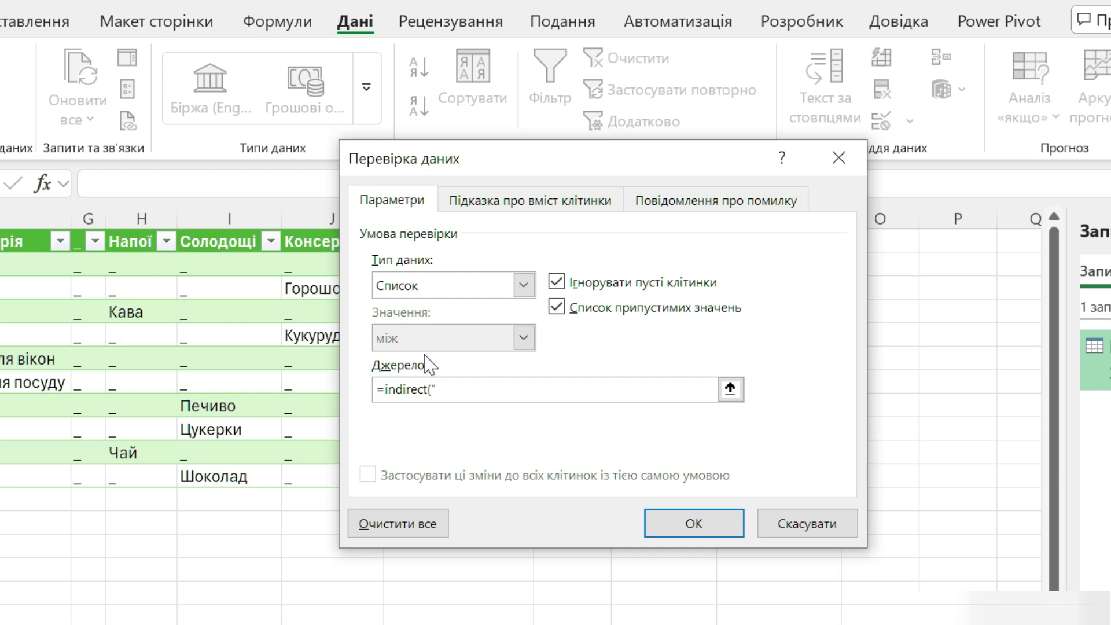
pyautogui.write('Введення_даних_1[Напої]')
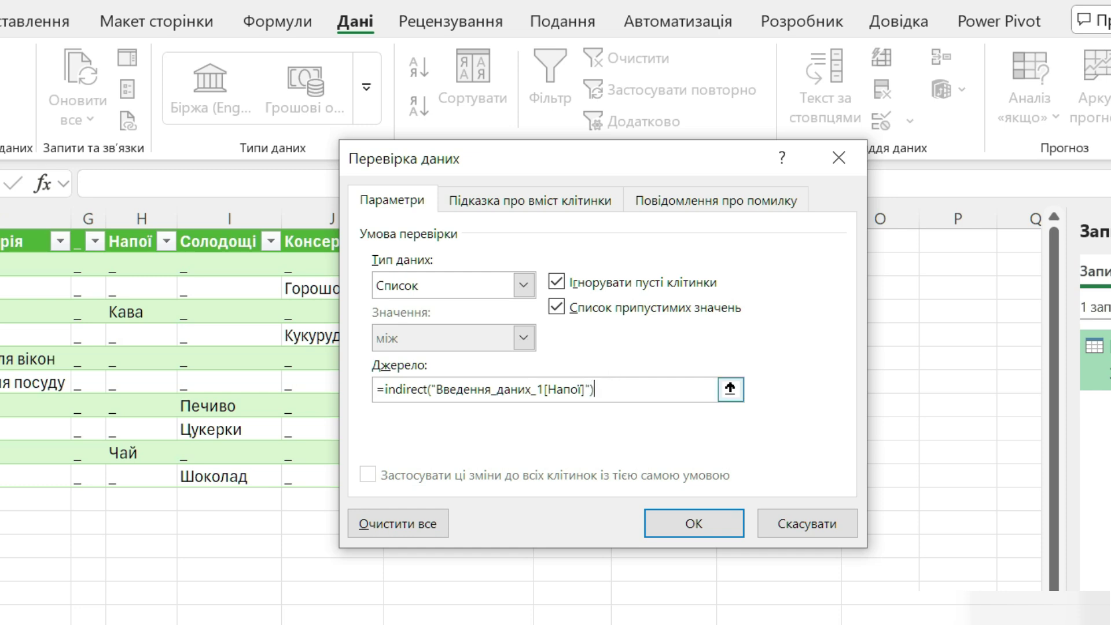
pyautogui.moveTo(547, 389); pyautogui.dragTo(582, 389)
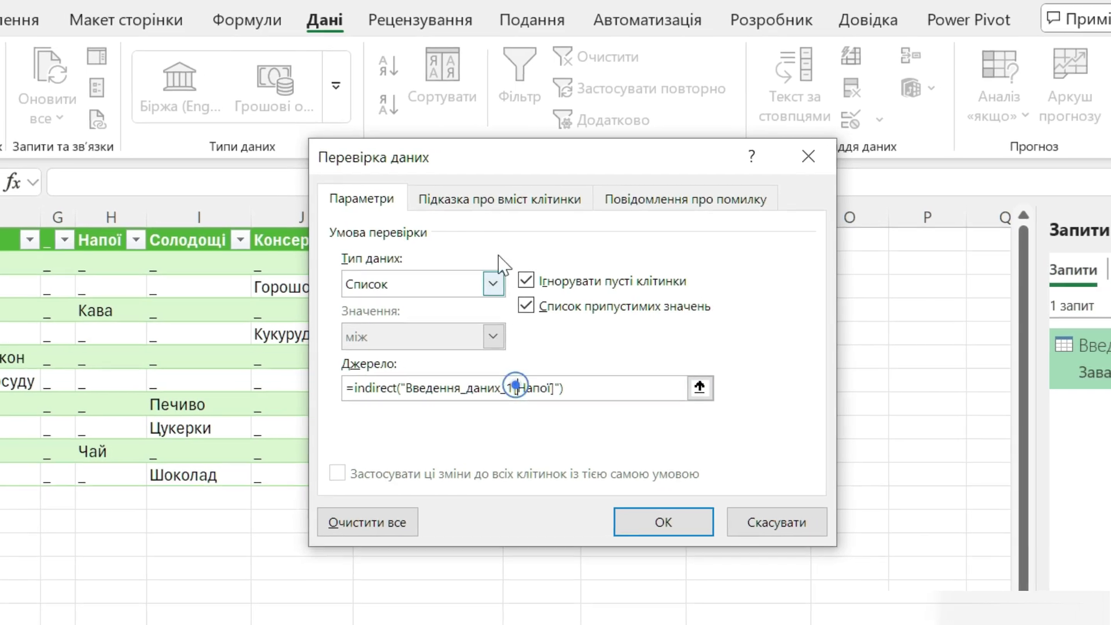
pyautogui.moveTo(530, 152); pyautogui.dragTo(975, 180)
pyautogui.moveTo(793, 174); pyautogui.dragTo(785, 199)
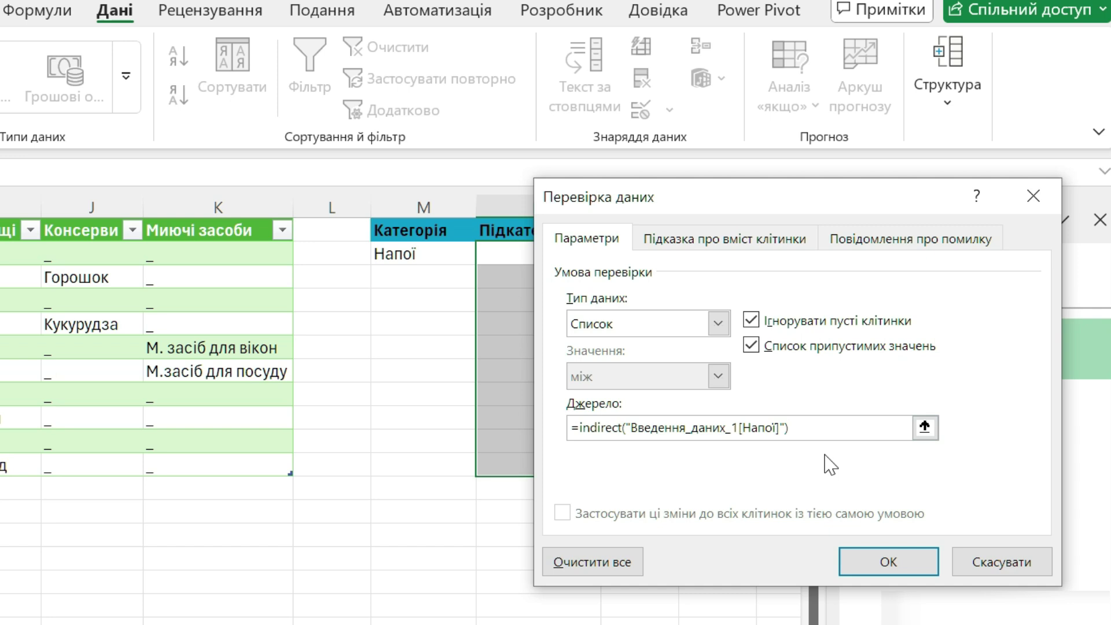
pyautogui.write('"')
pyautogui.write('&')
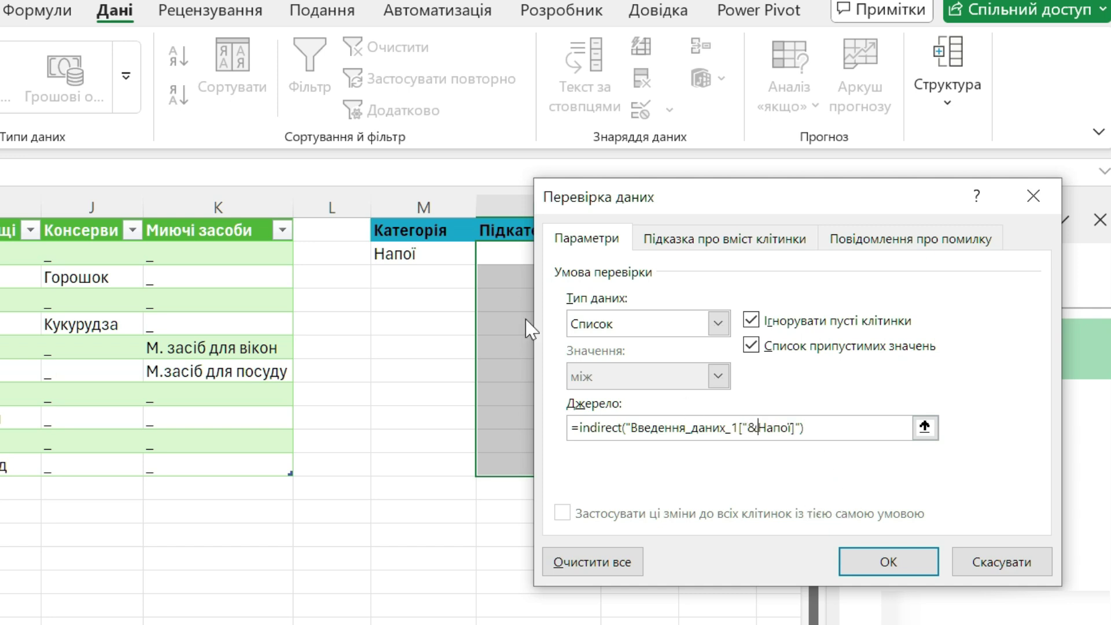
pyautogui.click(414, 253)
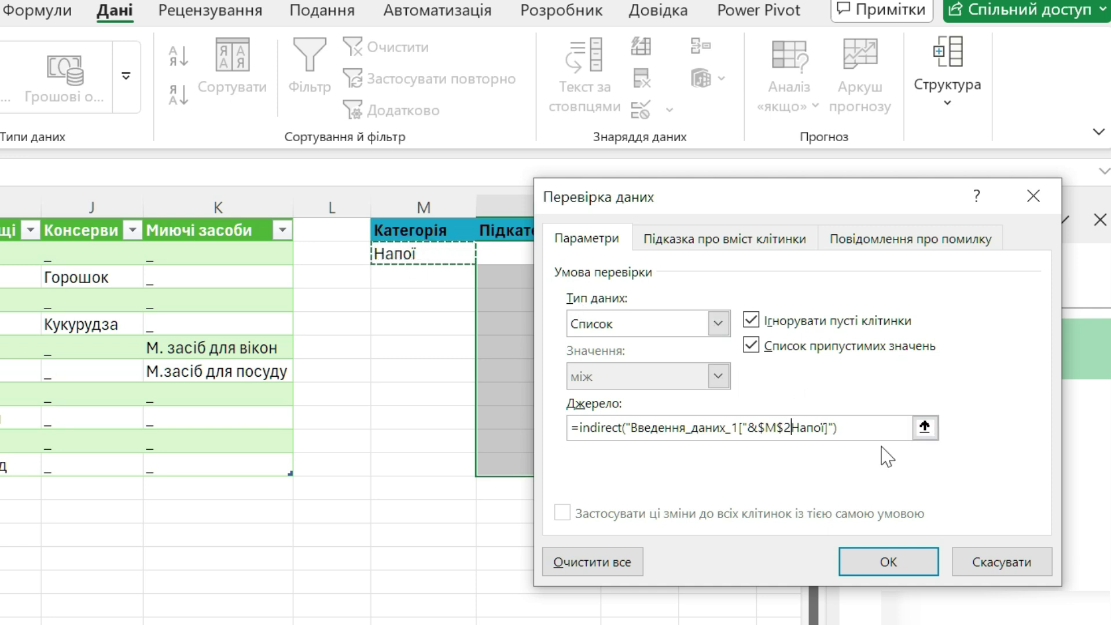
pyautogui.write('&')
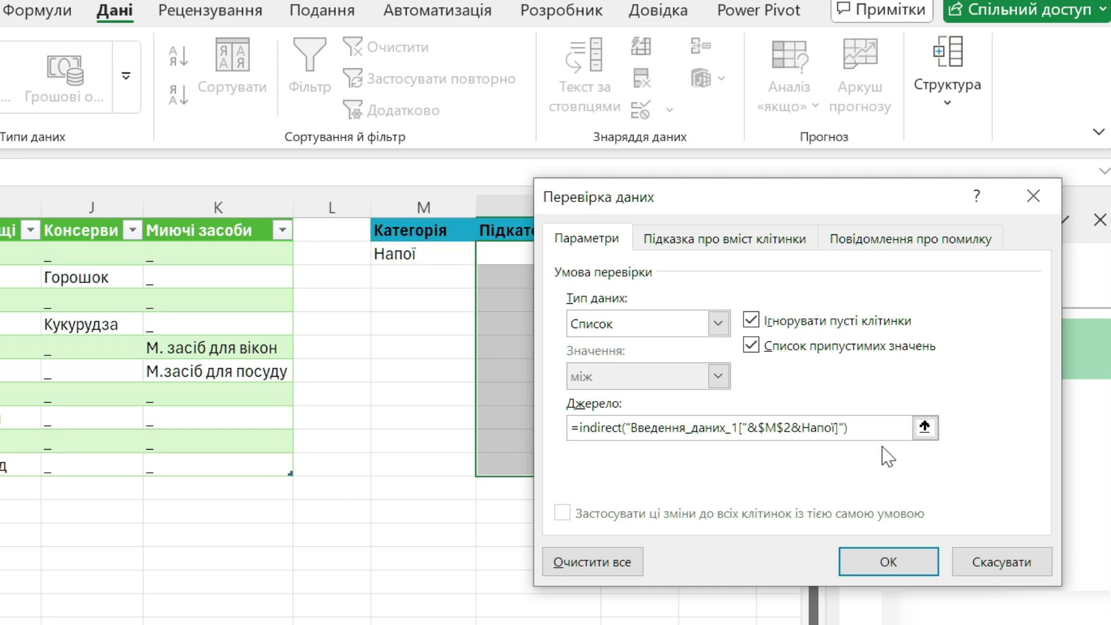
pyautogui.write('"')
pyautogui.press('Delete')
pyautogui.press('Delete')
# Confirm the subcategory validation rule and fill row 3 with Солодощі–Цукерки.
pyautogui.click(877, 557)
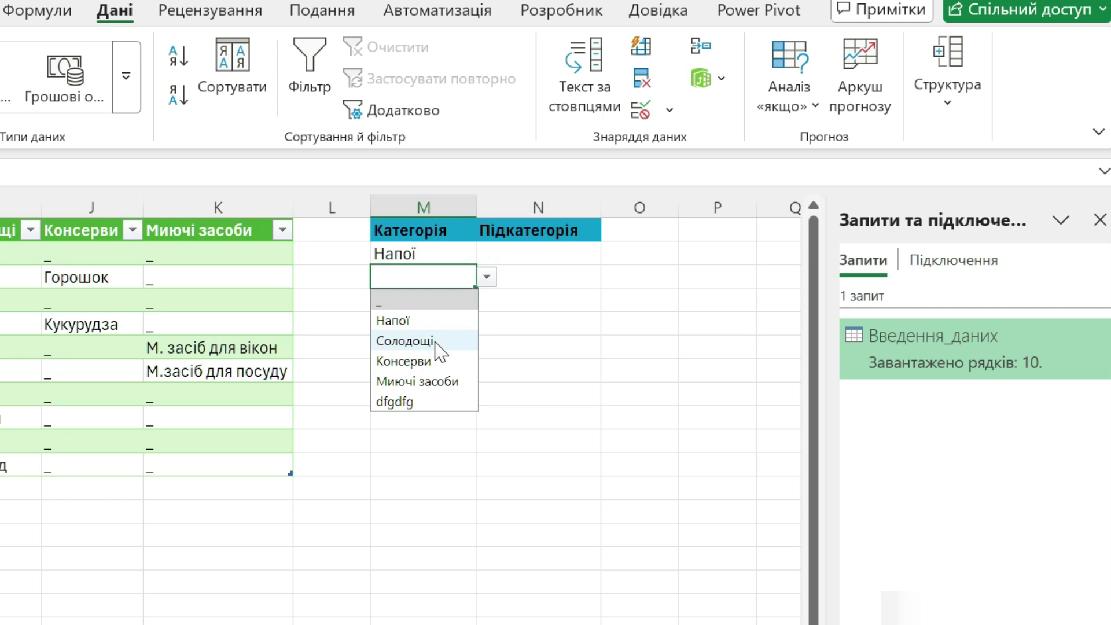
pyautogui.click(435, 343)
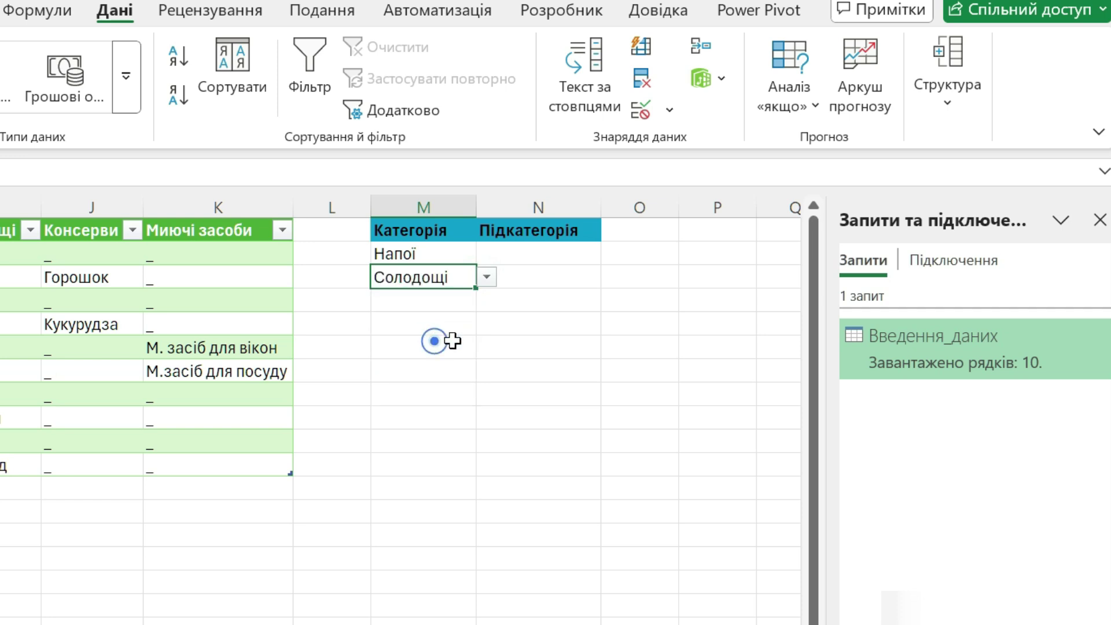
pyautogui.click(564, 276)
pyautogui.click(611, 278)
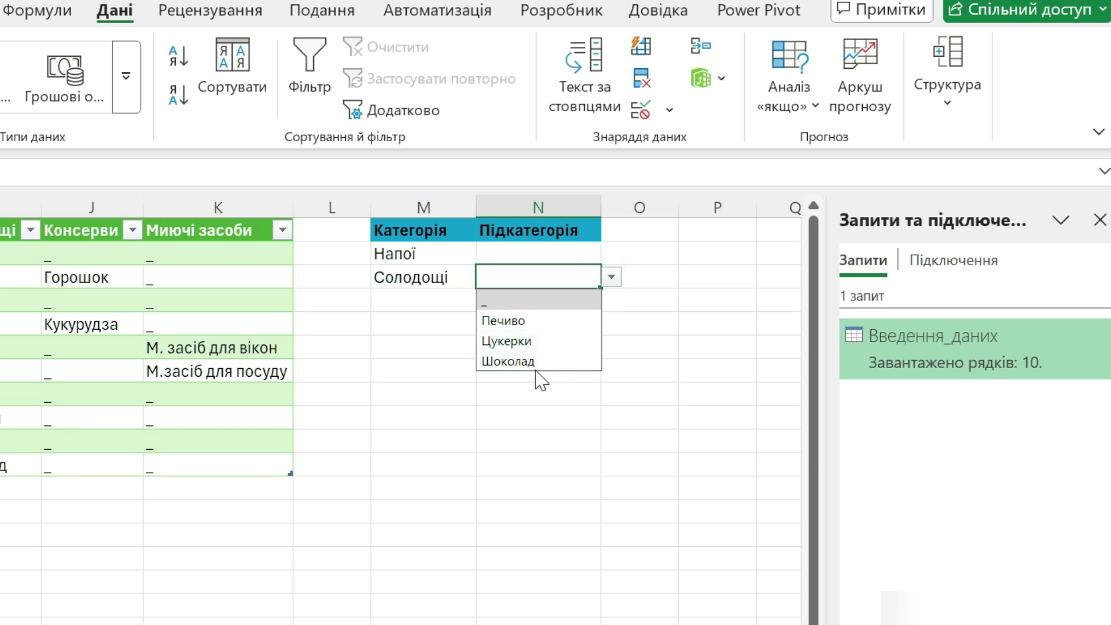
pyautogui.click(533, 342)
# Choose Кава in N2 and fill row 4 with Миючі засоби–М.засіб для посуду.
pyautogui.click(555, 254)
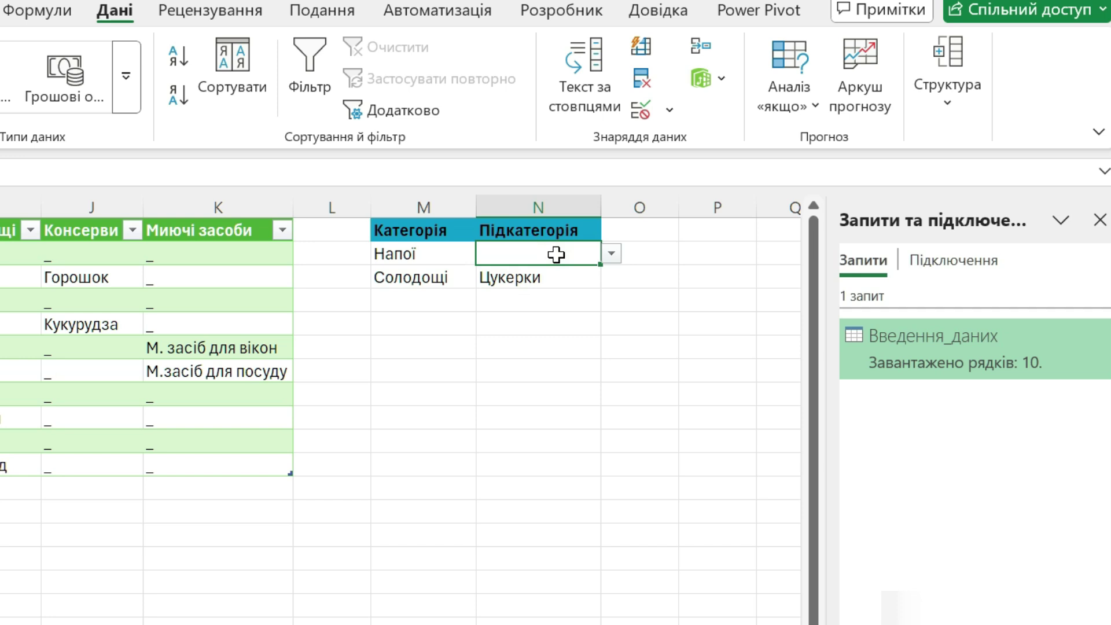
pyautogui.click(611, 253)
pyautogui.click(496, 298)
pyautogui.click(423, 300)
pyautogui.click(487, 300)
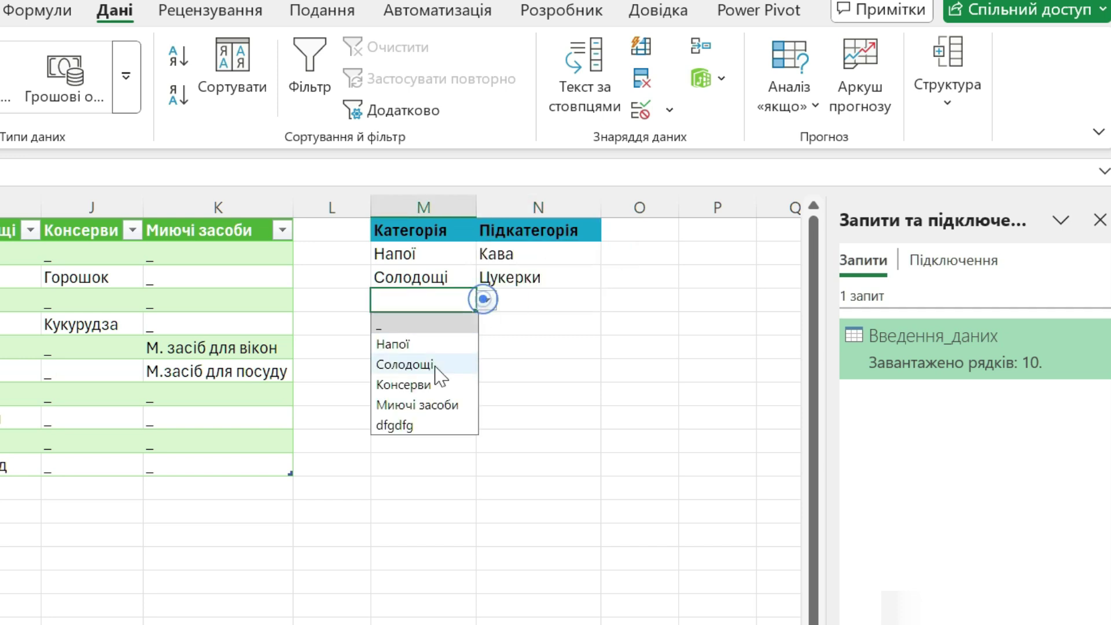
pyautogui.click(418, 405)
pyautogui.click(529, 302)
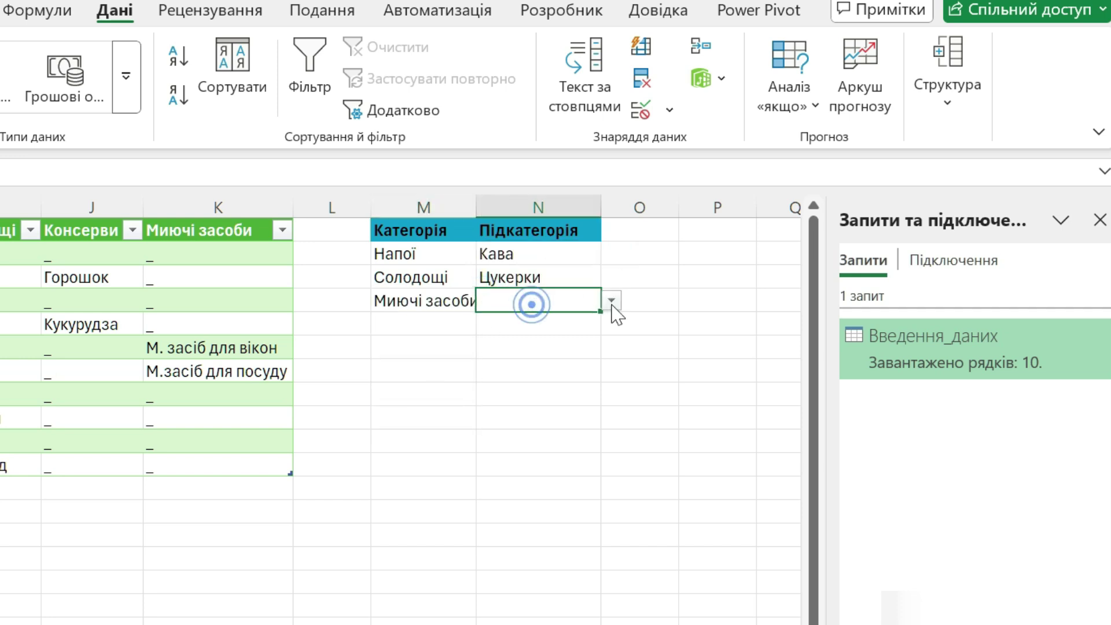
pyautogui.click(611, 299)
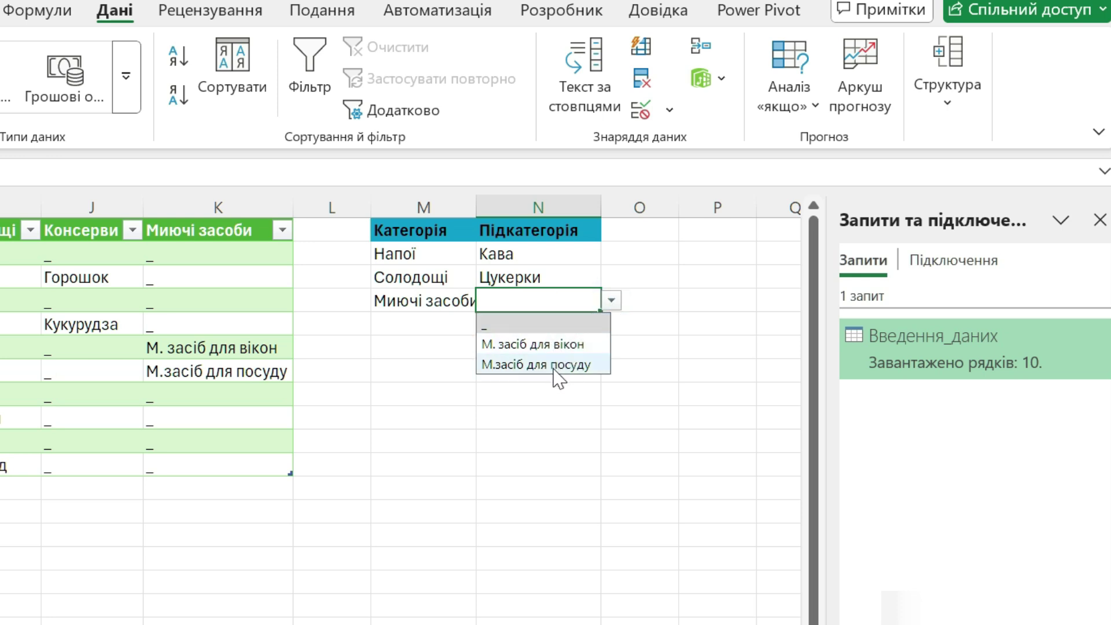
pyautogui.click(544, 365)
# Review the lookup table's blank '_' entries and recheck the Напої choices in N2.
pyautogui.click(553, 393)
pyautogui.press('Up')
pyautogui.press('Up')
pyautogui.press('Up')
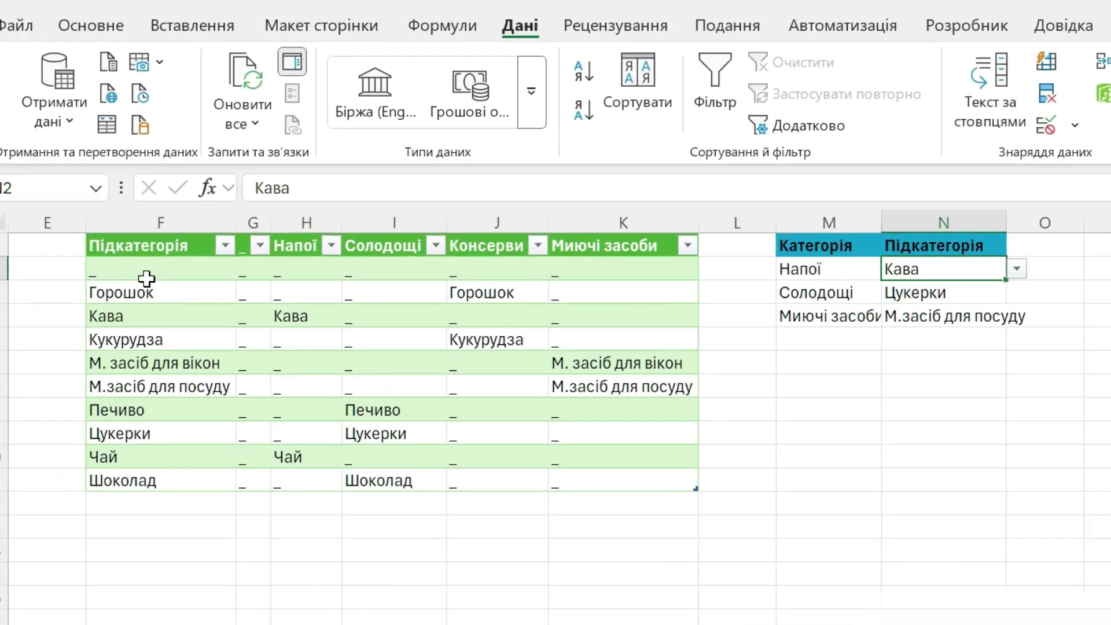
pyautogui.click(167, 276)
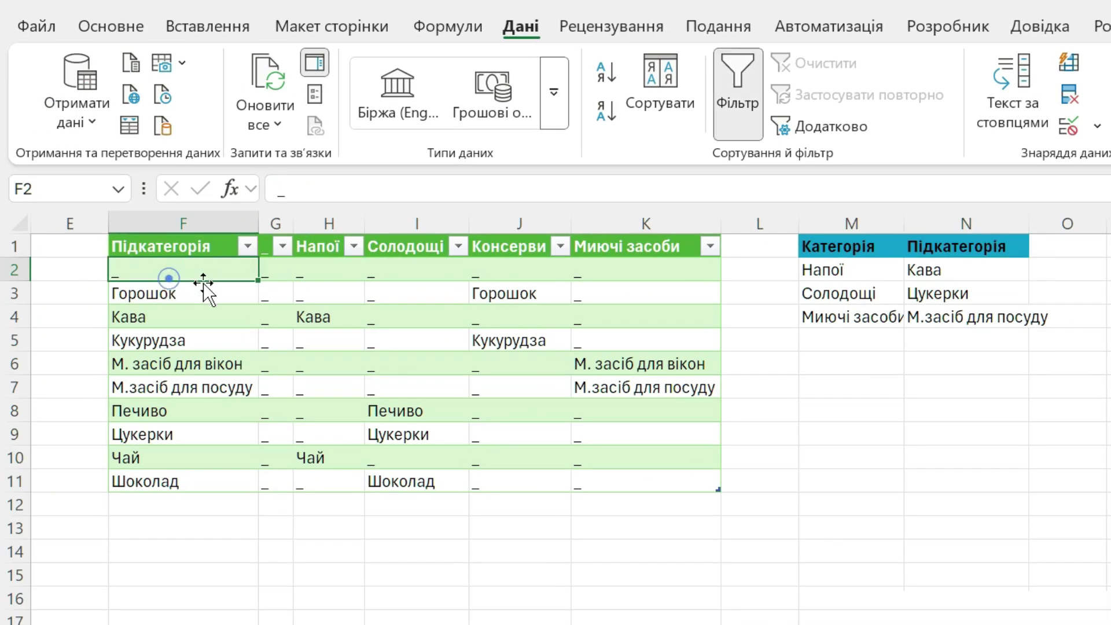
pyautogui.click(405, 293)
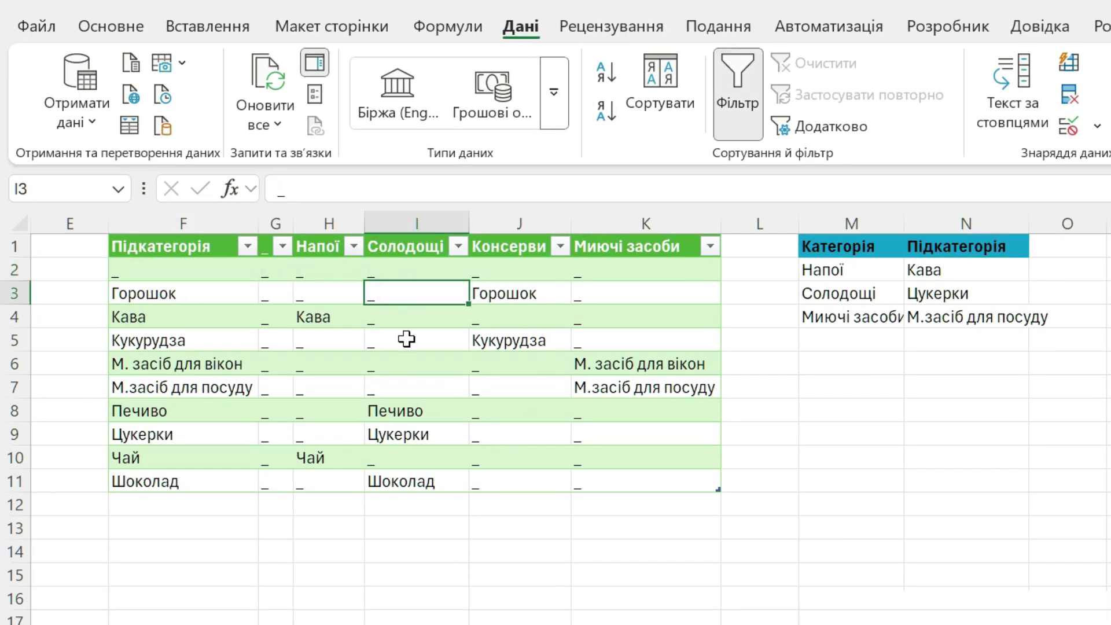
pyautogui.click(411, 384)
pyautogui.click(476, 385)
pyautogui.click(925, 275)
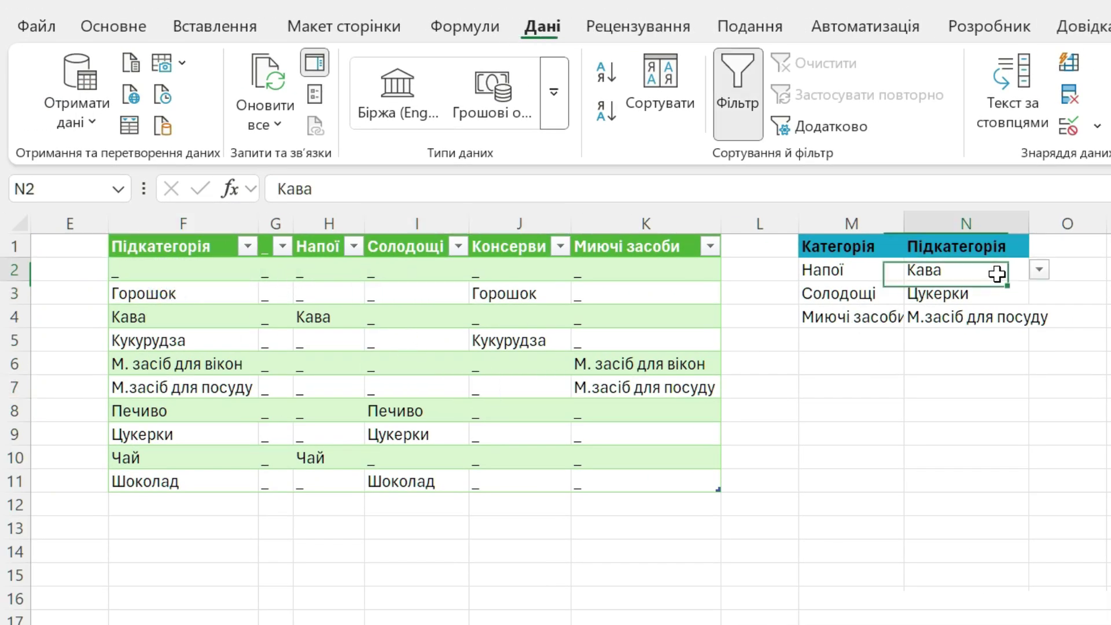
pyautogui.click(997, 274)
pyautogui.click(1041, 271)
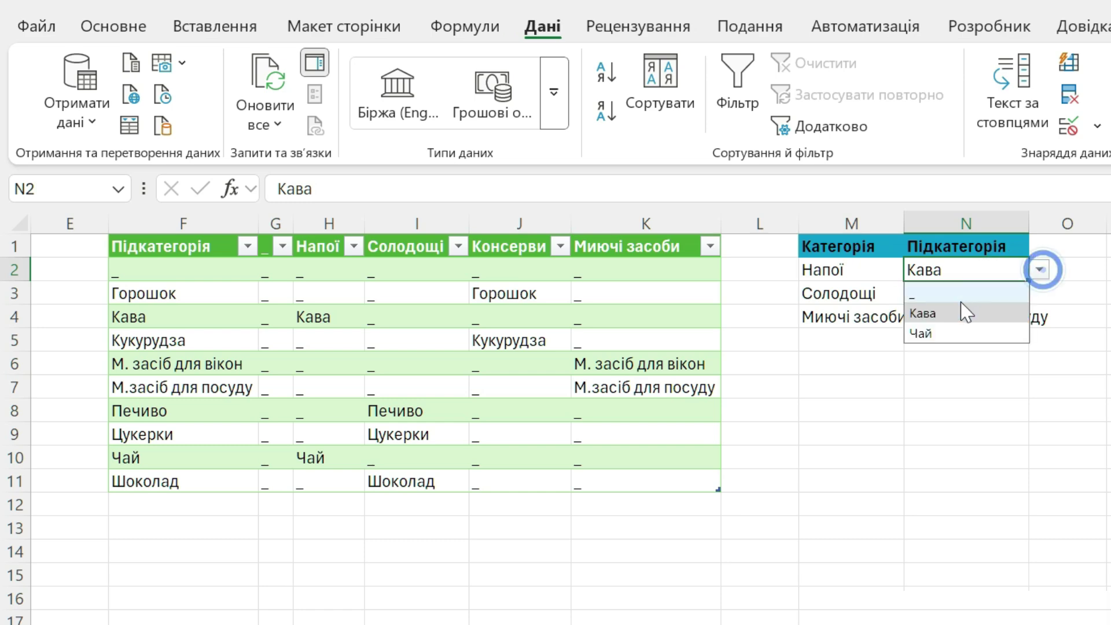
pyautogui.press('Escape')
# Return to the source table and select its blank '_' row.
pyautogui.press('Left')
pyautogui.press('Down')
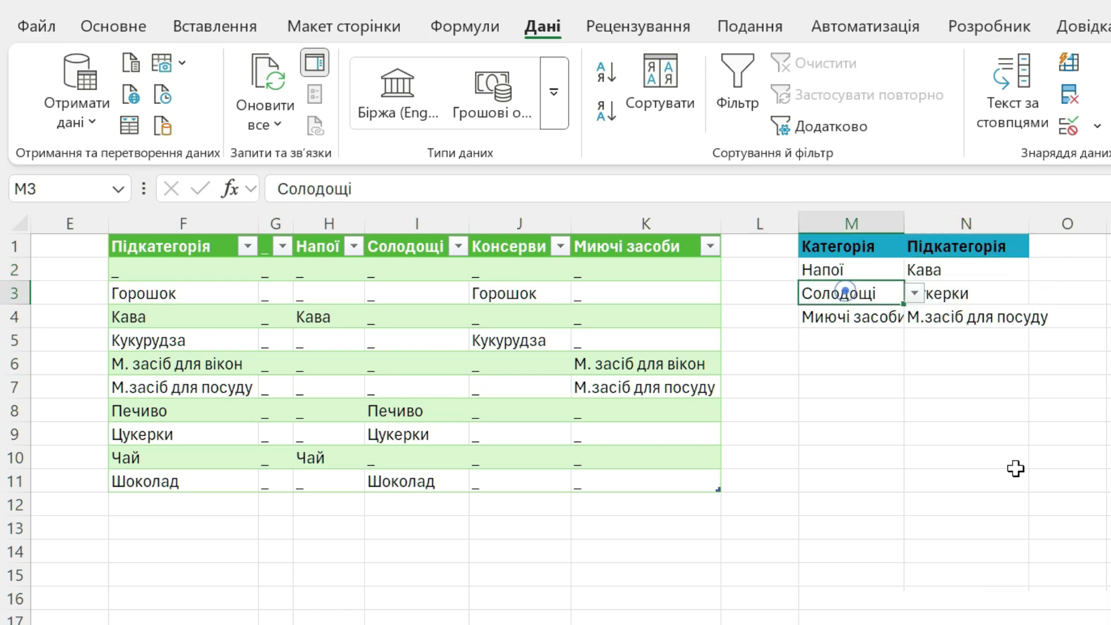
pyautogui.hscroll(-5, 556, 405)
pyautogui.moveTo(191, 270); pyautogui.dragTo(98, 272)
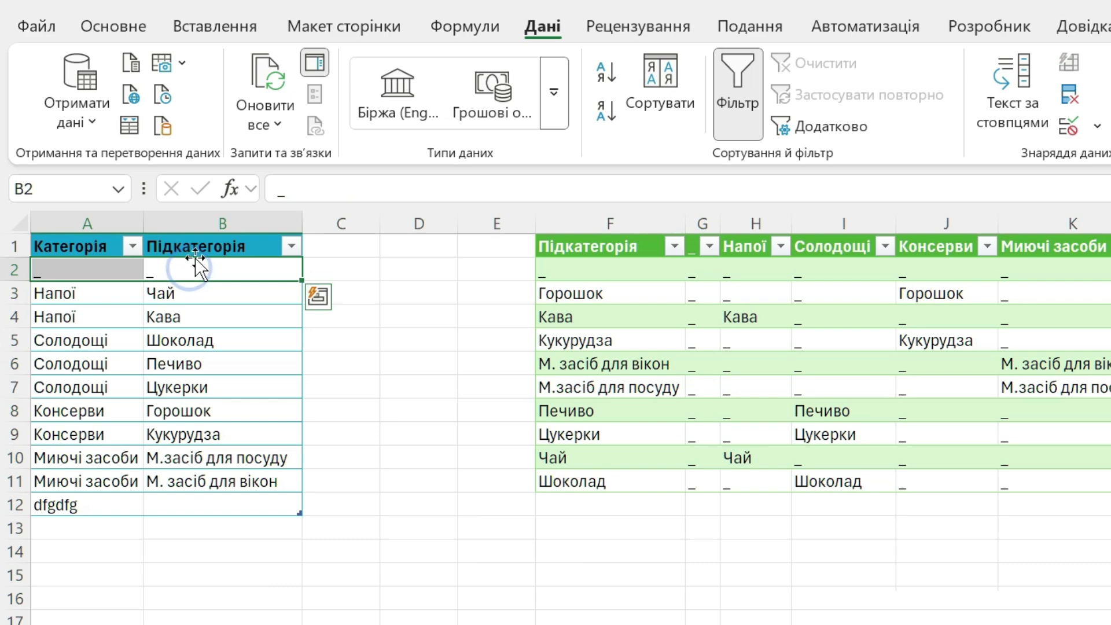
# Delete the blank '_' row and the dfgdfg test row from the source table.
pyautogui.rightClick(188, 276)
pyautogui.moveTo(269, 365)
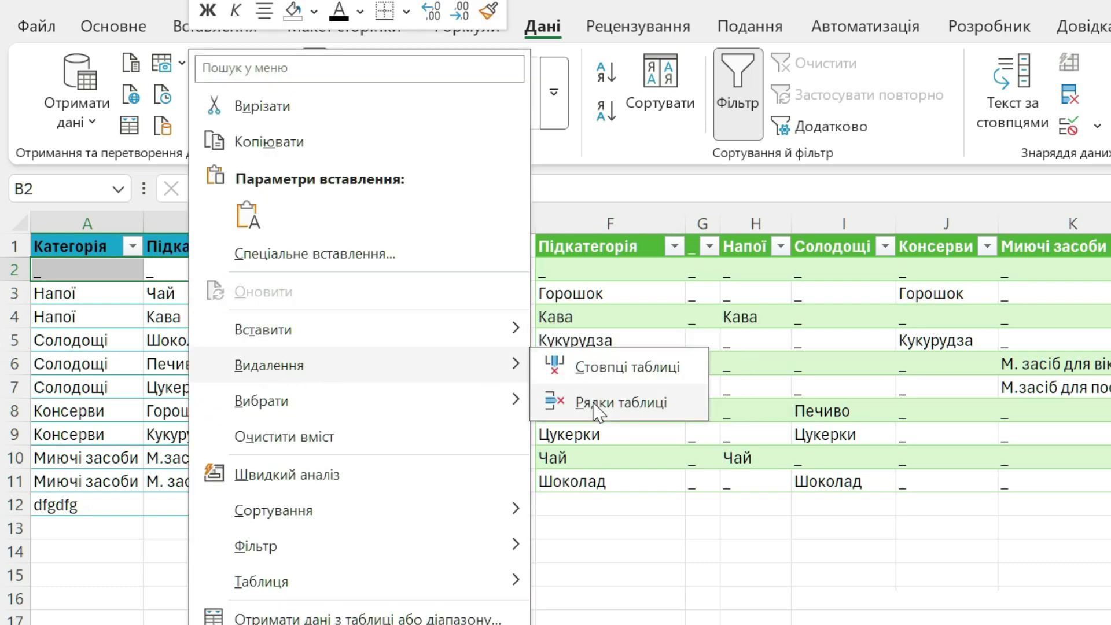
pyautogui.click(597, 404)
pyautogui.click(249, 342)
pyautogui.click(579, 316)
pyautogui.moveTo(181, 487); pyautogui.dragTo(90, 480)
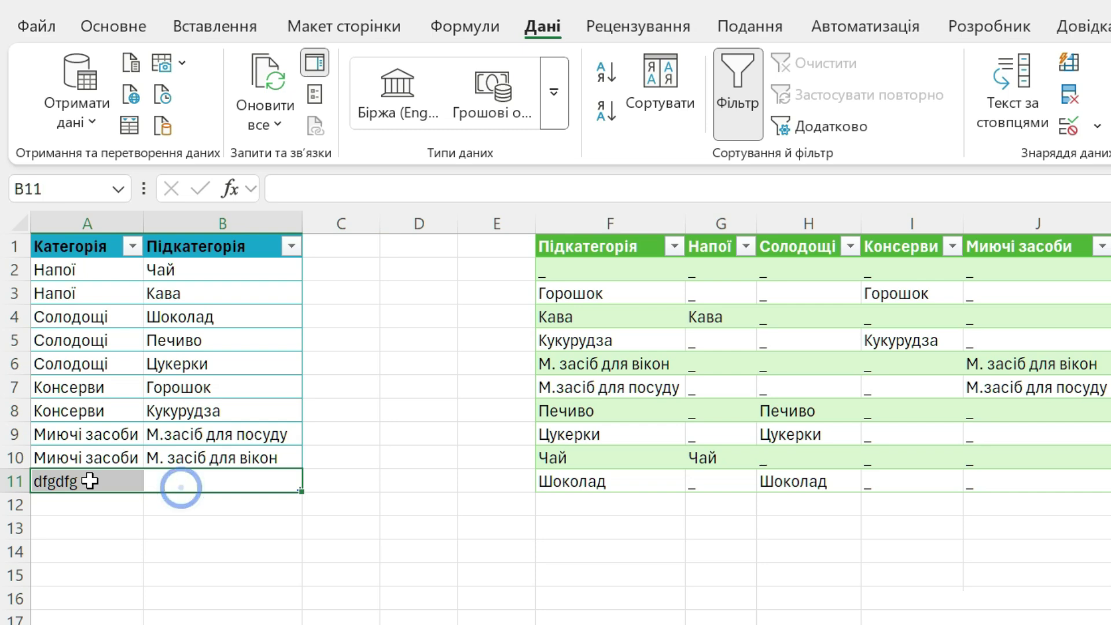
pyautogui.rightClick(90, 480)
pyautogui.moveTo(175, 265)
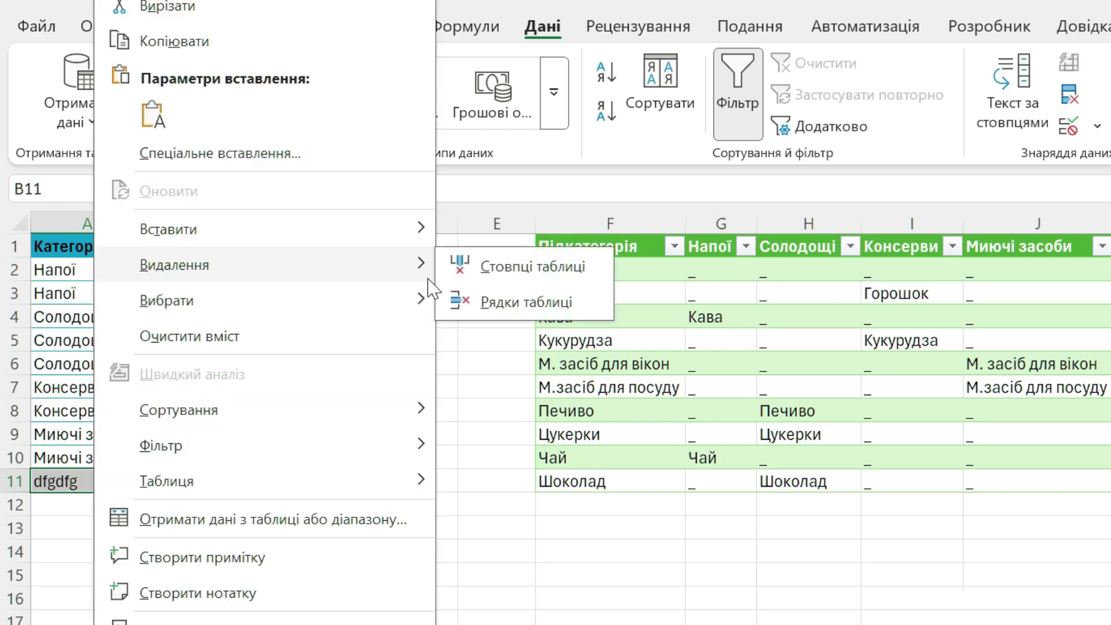
pyautogui.click(527, 302)
# Refresh the subcategory output table and inspect its first row F2:J2.
pyautogui.rightClick(654, 338)
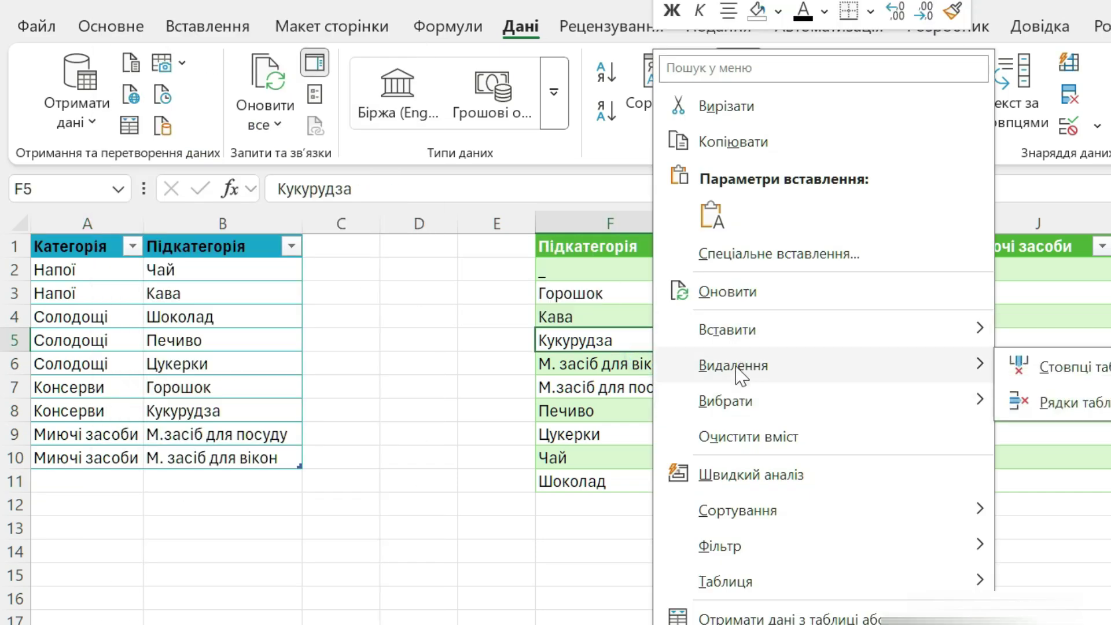
pyautogui.click(727, 292)
pyautogui.moveTo(573, 269); pyautogui.dragTo(987, 268)
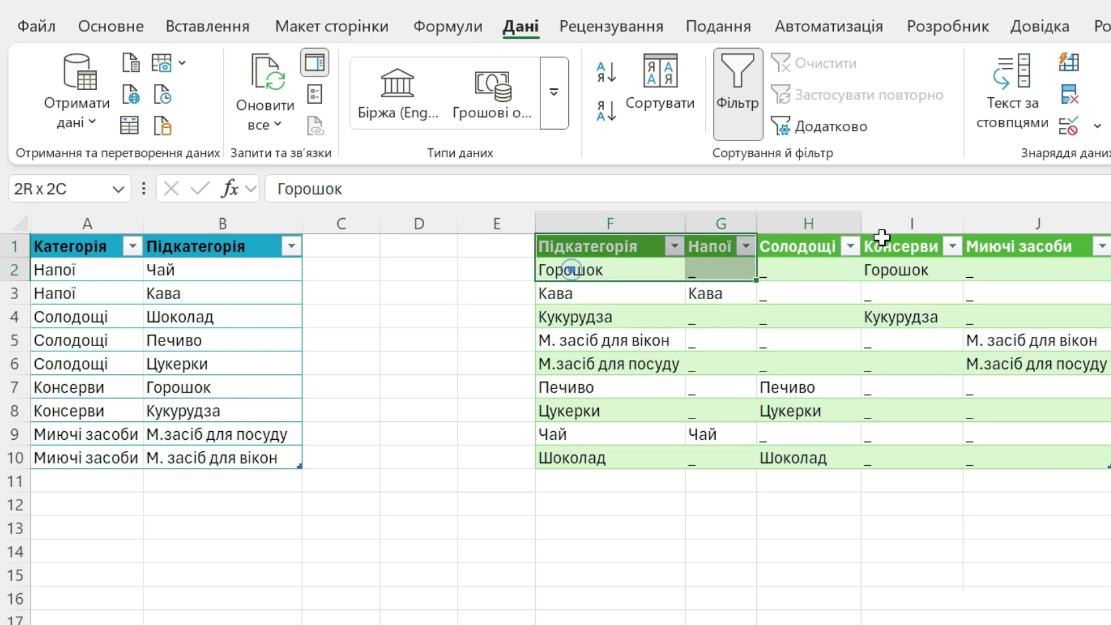
pyautogui.hscroll(2, 570, 417)
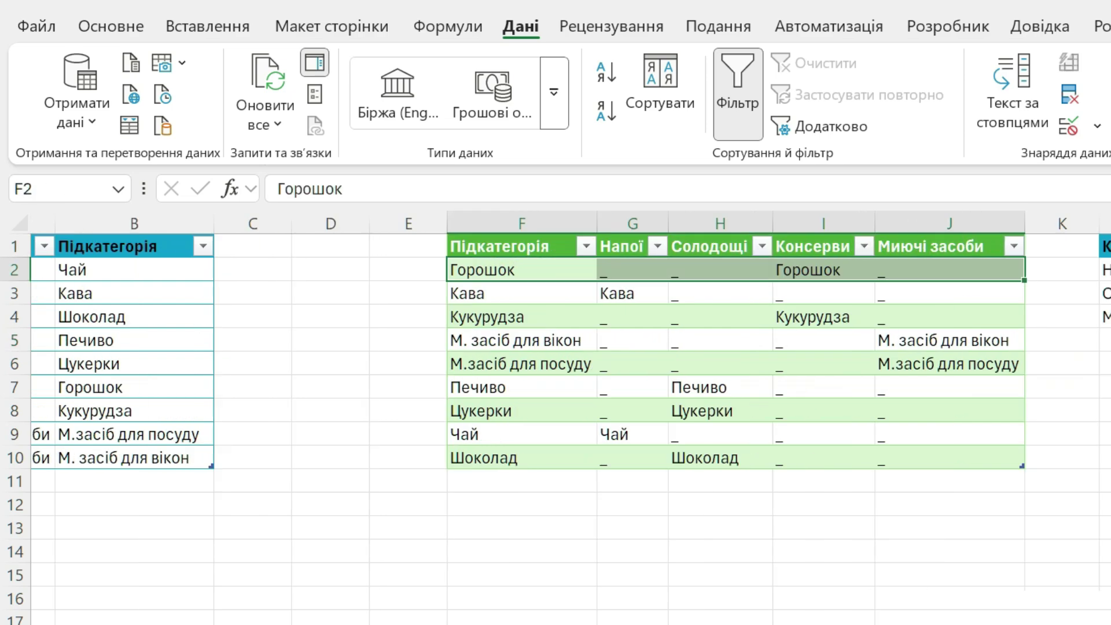
pyautogui.hscroll(2, 570, 417)
pyautogui.hscroll(4, 570, 417)
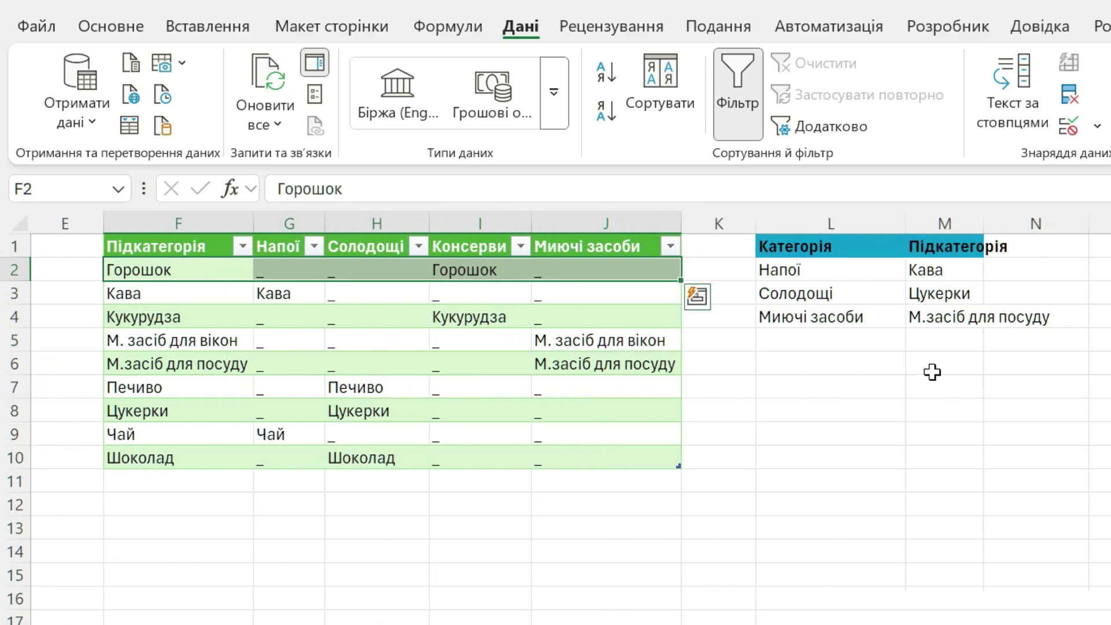
# Check the subcategory choices for the Миючі засоби, Напої and Солодощі rows.
pyautogui.click(943, 321)
pyautogui.click(994, 317)
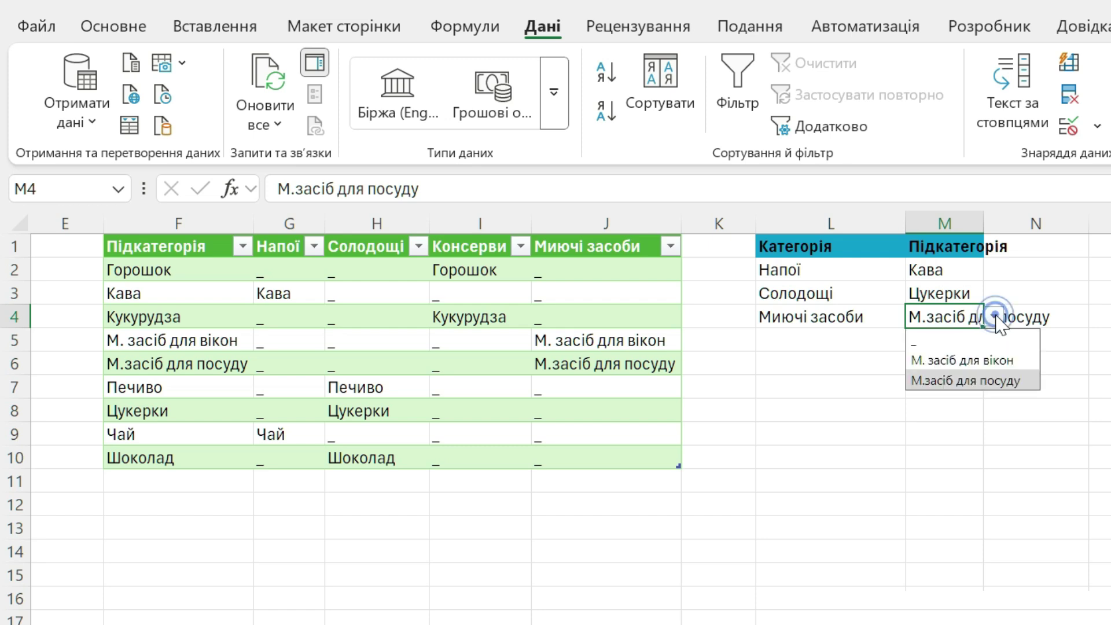
pyautogui.click(963, 272)
pyautogui.click(995, 270)
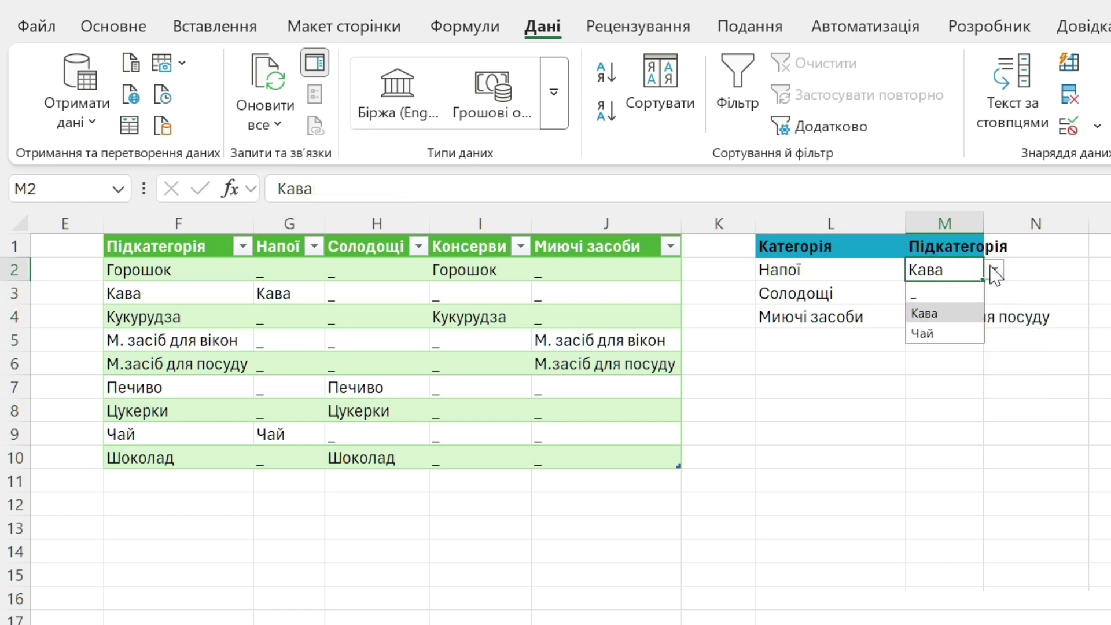
pyautogui.click(810, 293)
pyautogui.click(935, 285)
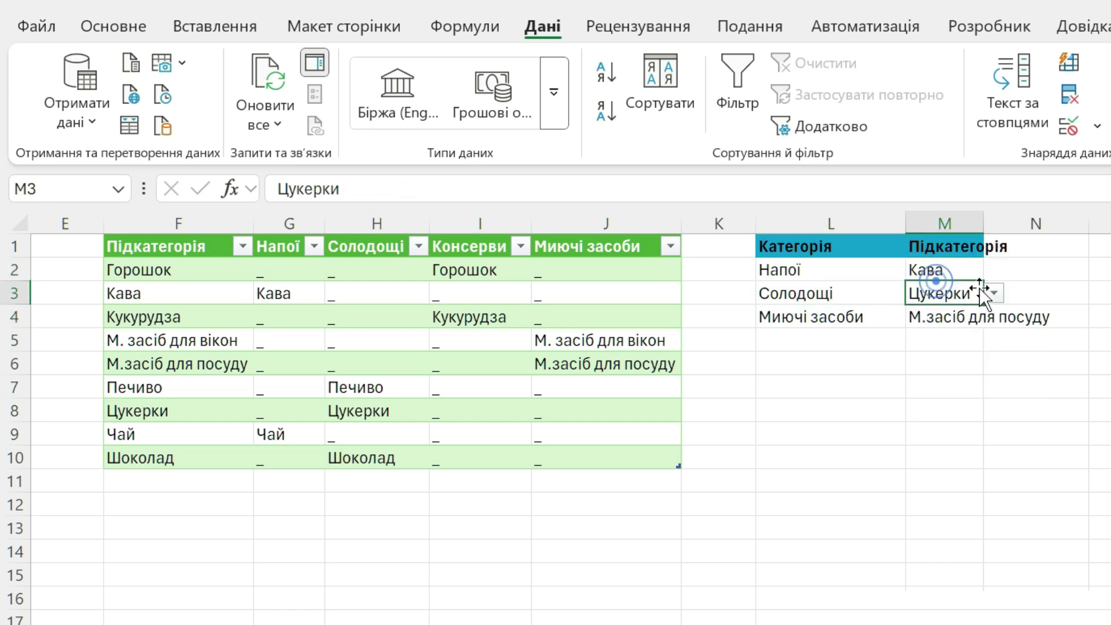
pyautogui.click(995, 293)
pyautogui.press('Escape')
# Set category L5 to Консерви and view its subcategory choices in M5.
pyautogui.click(831, 354)
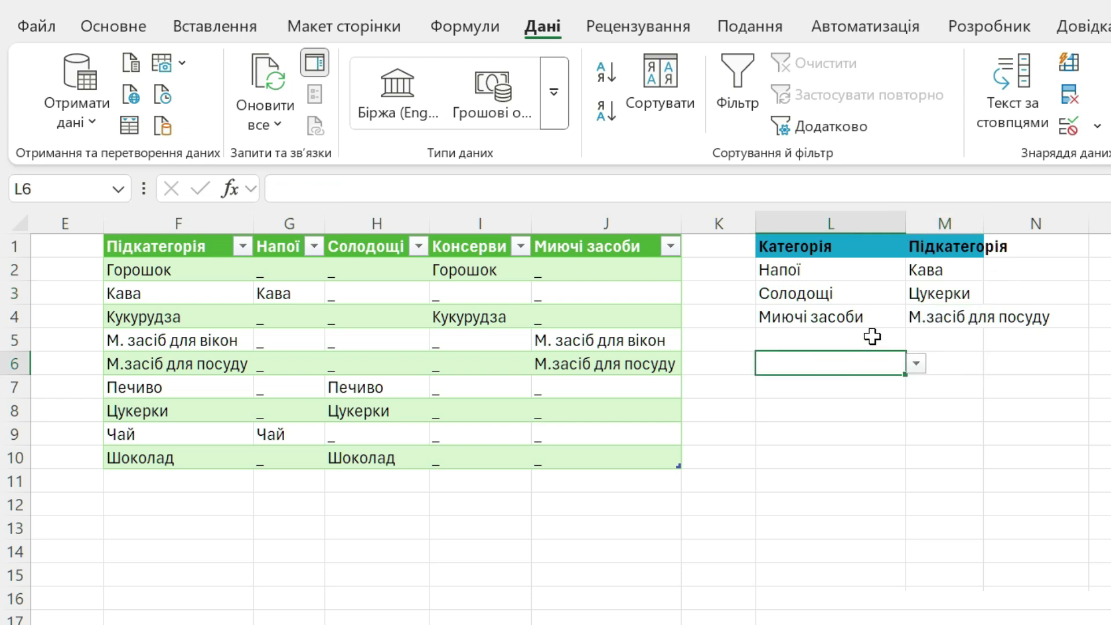
pyautogui.click(848, 339)
pyautogui.click(916, 340)
pyautogui.click(862, 404)
pyautogui.click(955, 340)
pyautogui.click(995, 340)
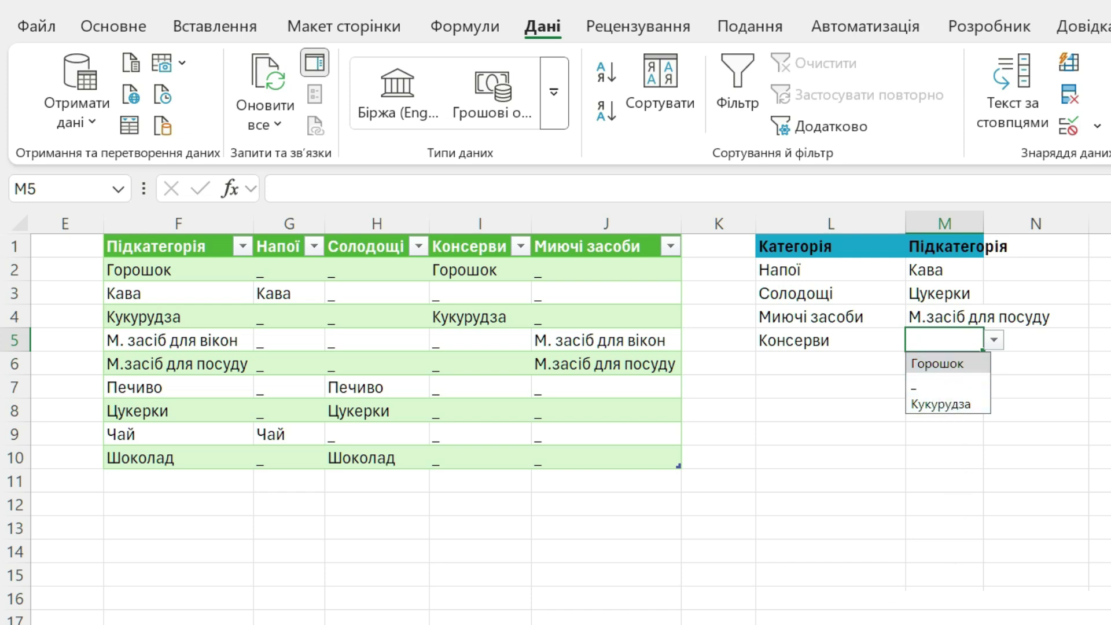
# Go back to the source table and bring up row actions on cell A2.
pyautogui.hscroll(-3, 127, 281)
pyautogui.click(52, 273)
pyautogui.rightClick(68, 272)
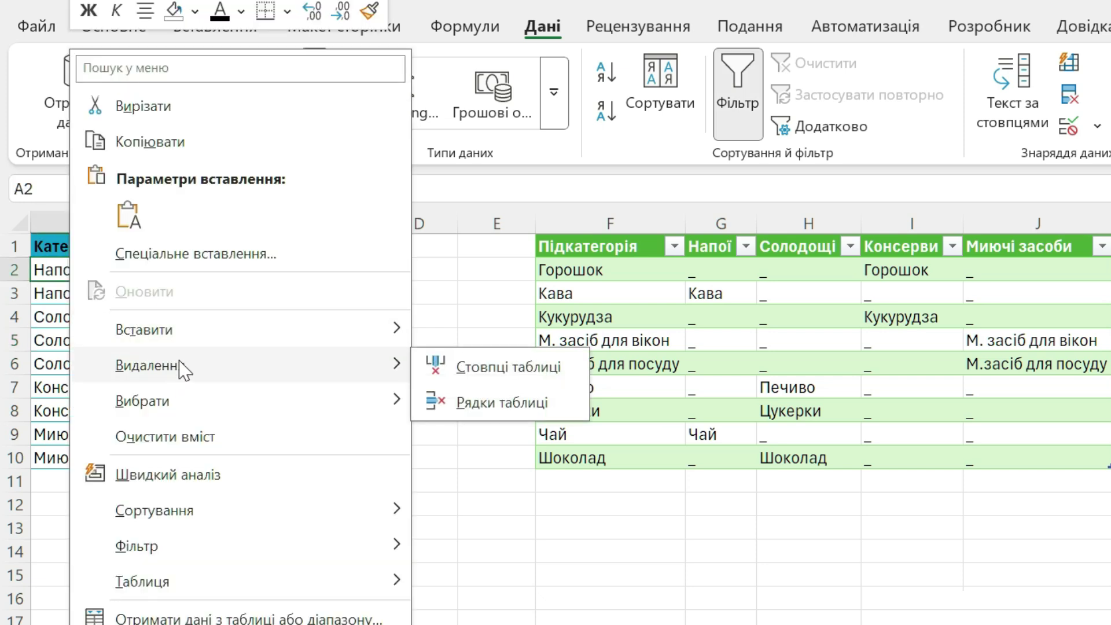
pyautogui.moveTo(144, 329)
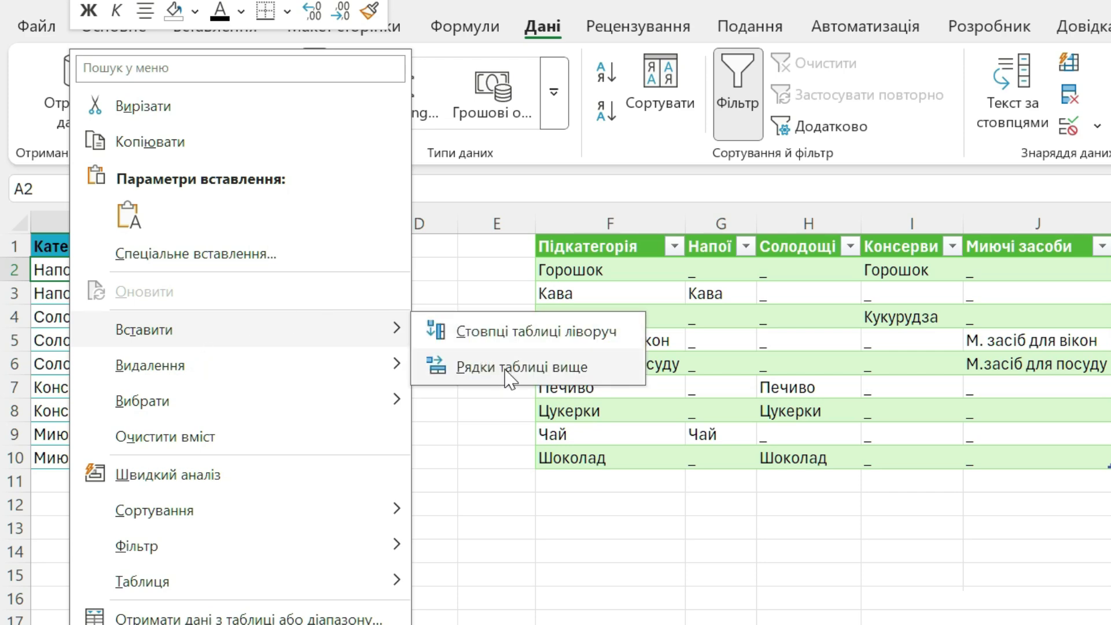
# Insert a top table row with '_' in A2 and B2, then refresh the output table.
pyautogui.click(509, 367)
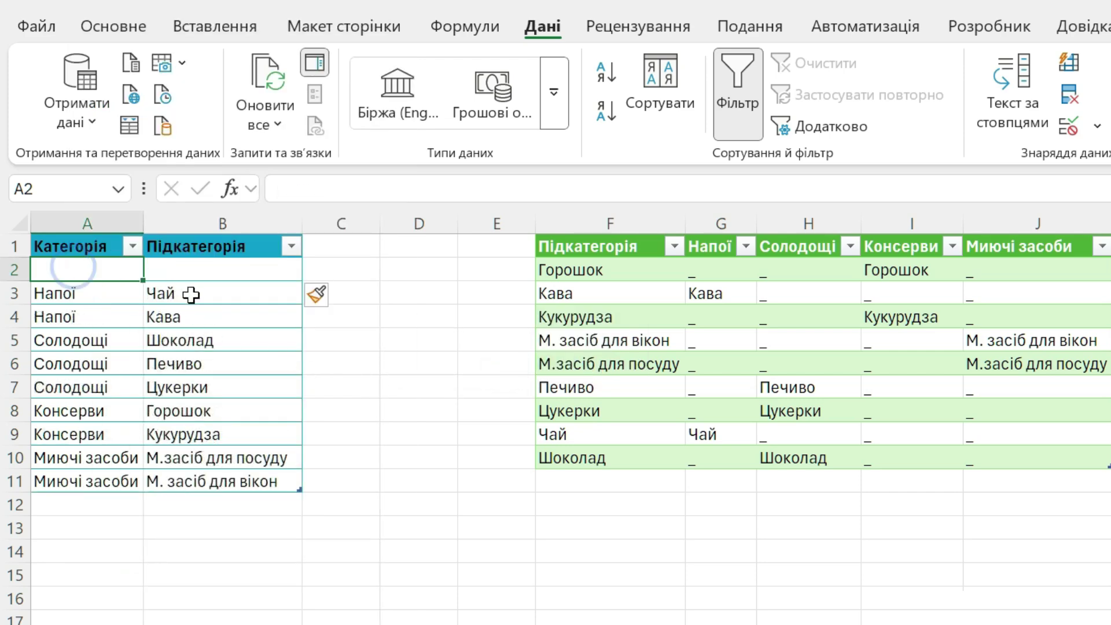
pyautogui.write('_')
pyautogui.click(240, 275)
pyautogui.write('_')
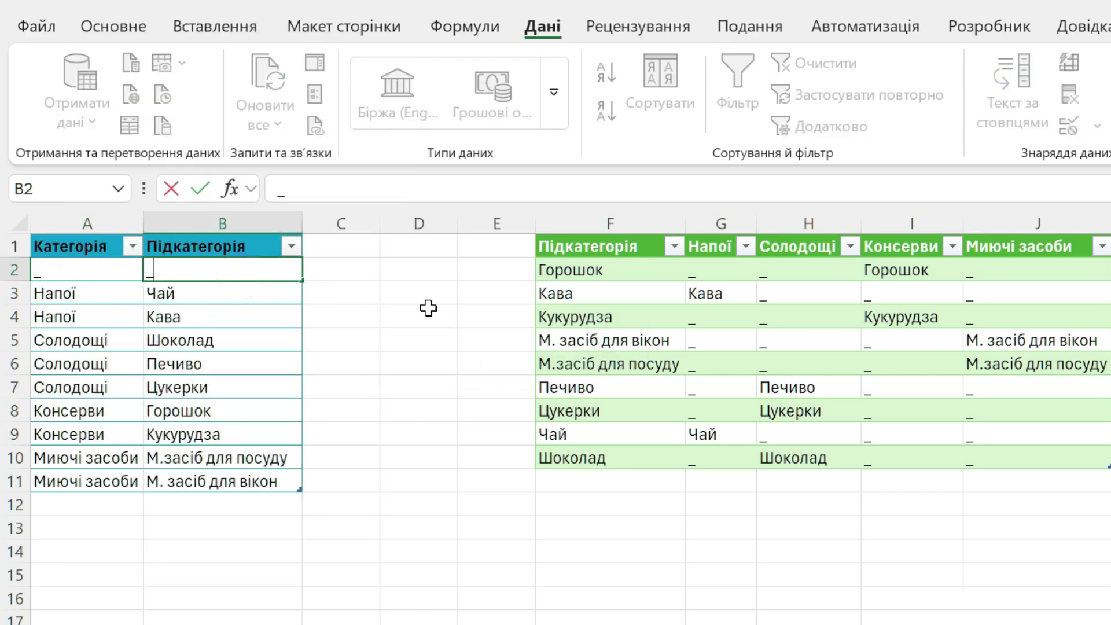
pyautogui.rightClick(802, 322)
pyautogui.click(813, 292)
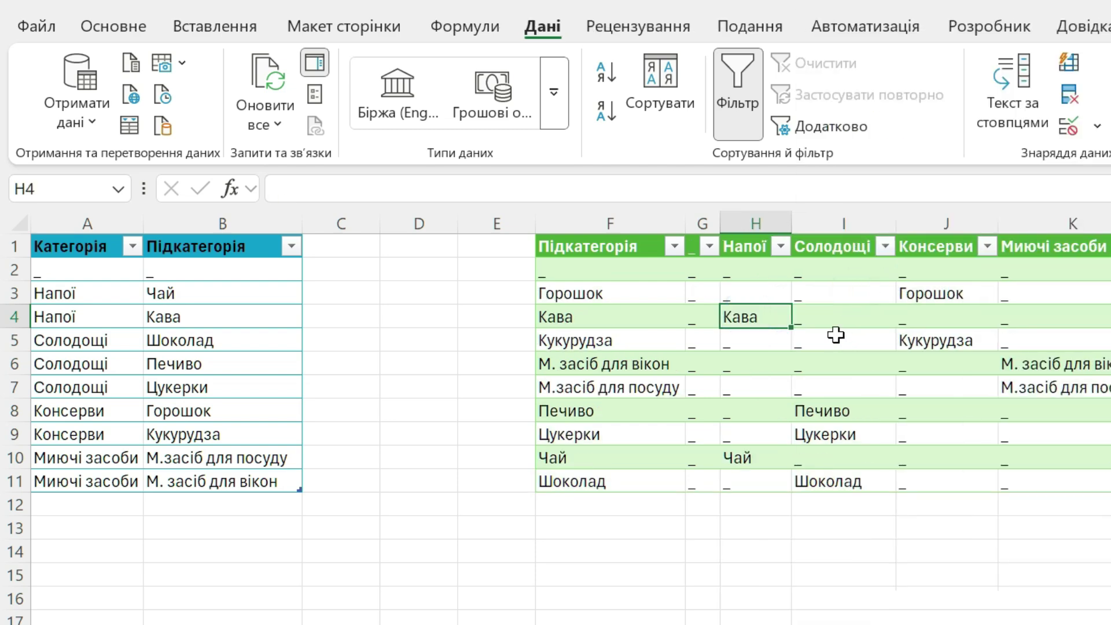
pyautogui.click(853, 341)
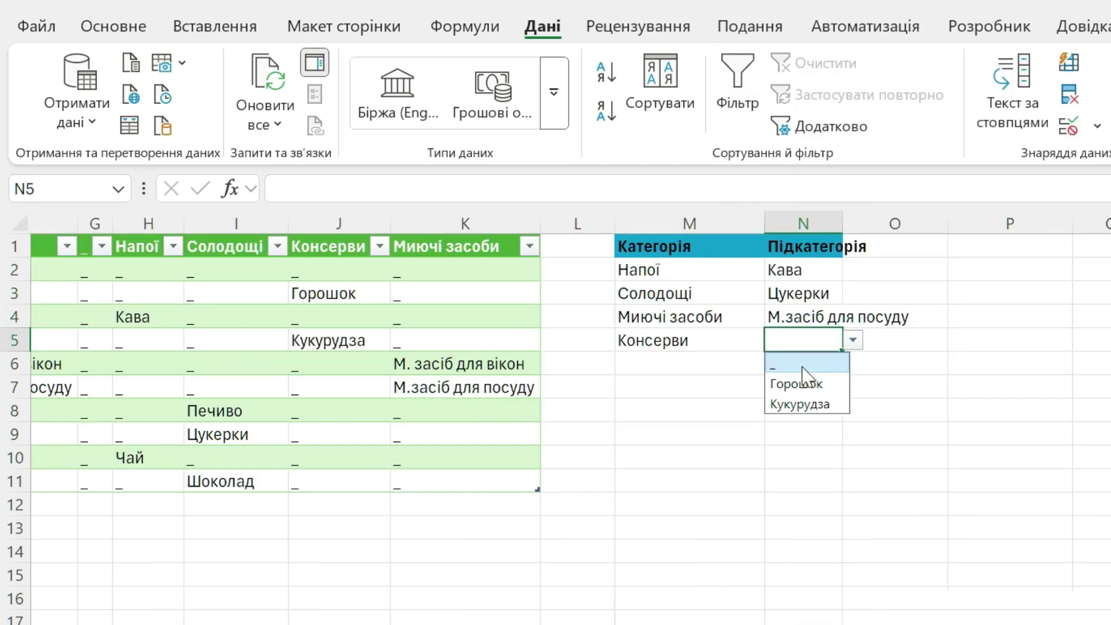
# Recheck the Солодощі and Напої subcategory lists in N3 and N2.
pyautogui.click(801, 293)
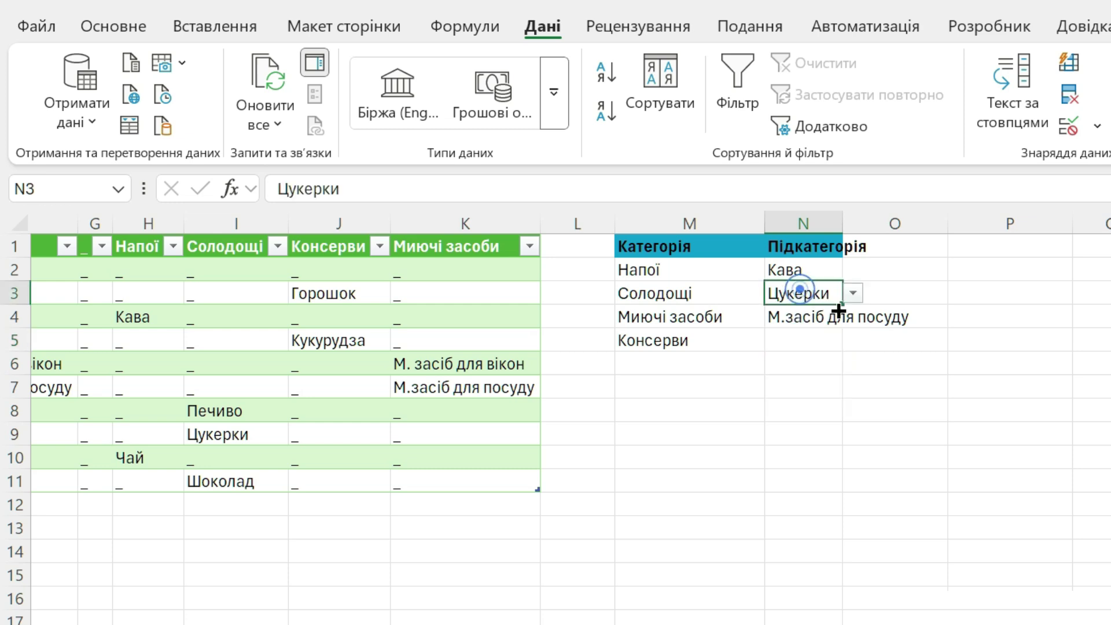
pyautogui.click(854, 294)
pyautogui.click(797, 270)
pyautogui.click(853, 271)
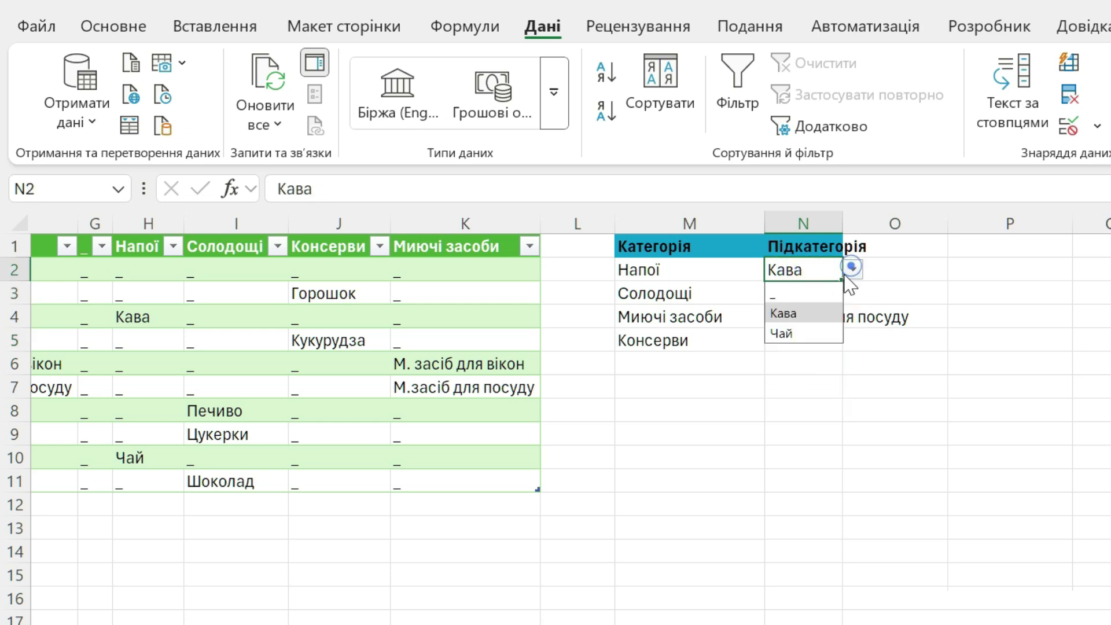
pyautogui.click(703, 271)
# Pick Горошок as the Консерви subcategory in N5.
pyautogui.click(724, 340)
pyautogui.click(811, 346)
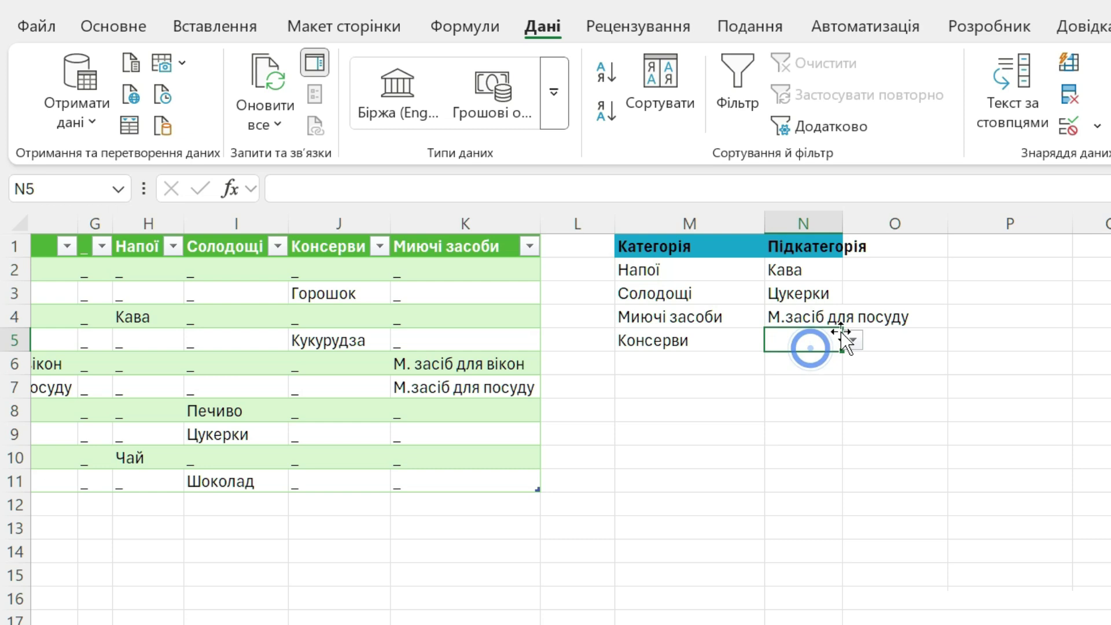
pyautogui.click(852, 342)
pyautogui.click(784, 382)
pyautogui.click(786, 353)
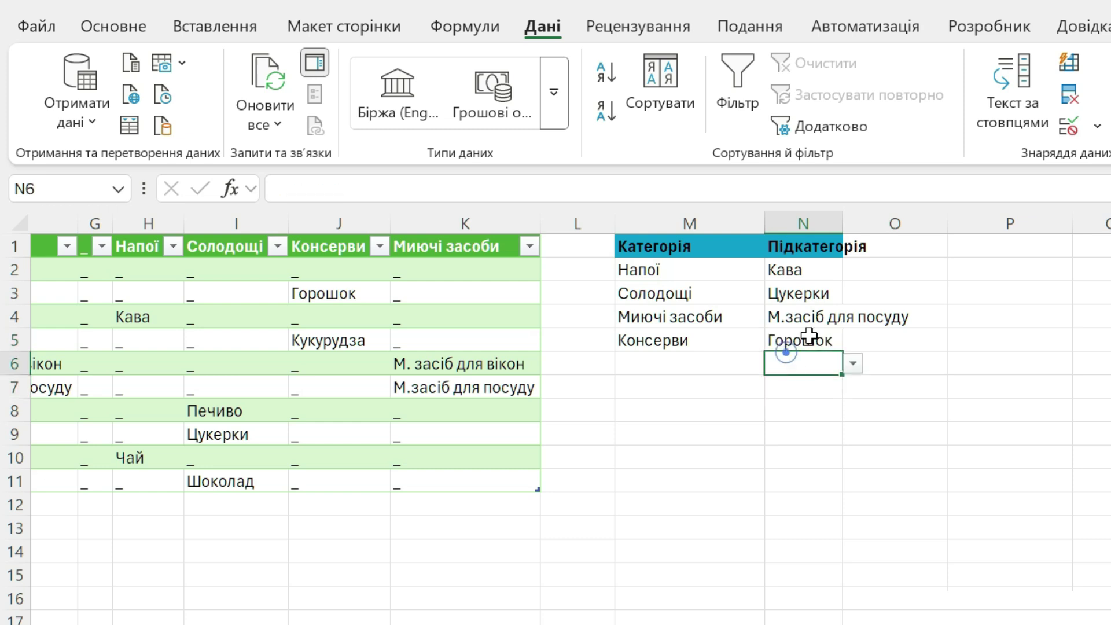
pyautogui.click(809, 337)
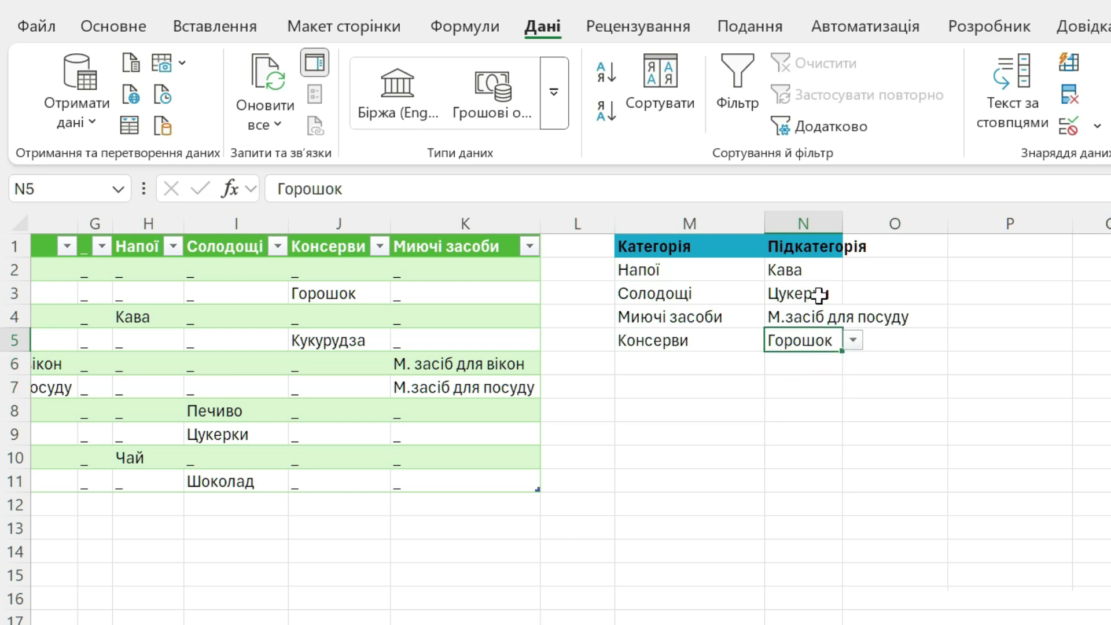
# Check the choices for category-less N6, then recheck the Солодощі and Напої lists.
pyautogui.click(821, 363)
pyautogui.click(854, 364)
pyautogui.click(814, 336)
pyautogui.click(834, 295)
pyautogui.click(854, 294)
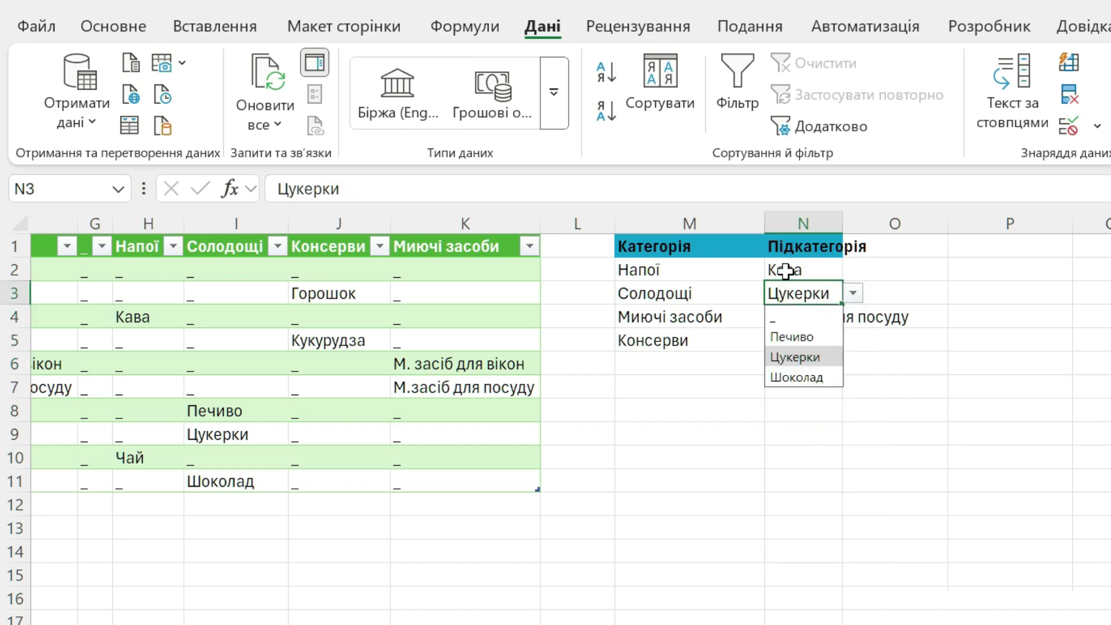
pyautogui.click(785, 271)
pyautogui.click(854, 270)
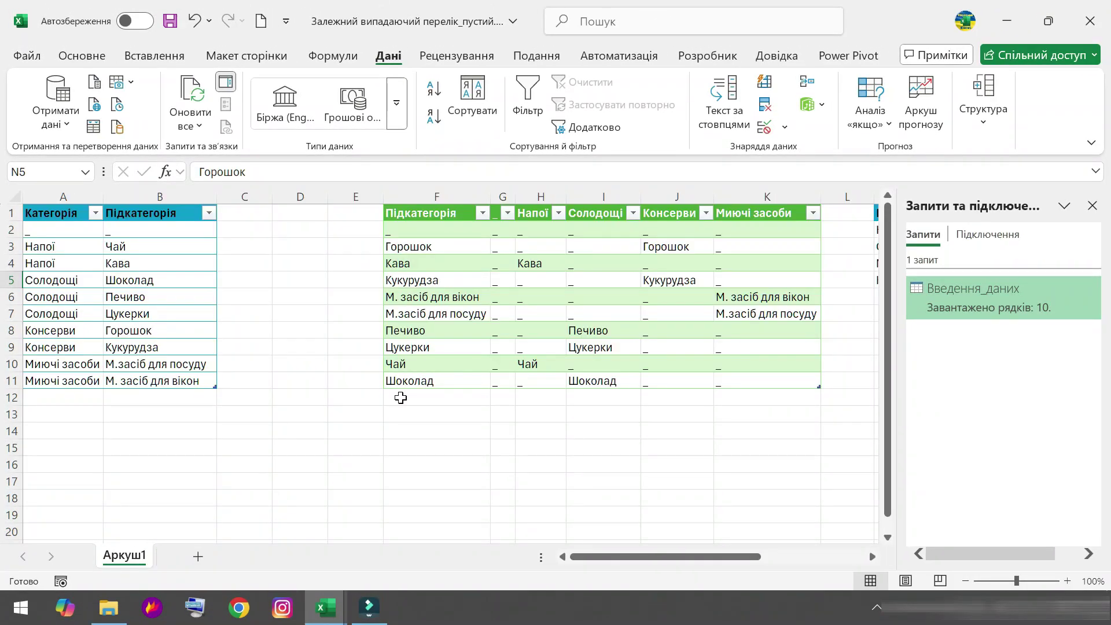